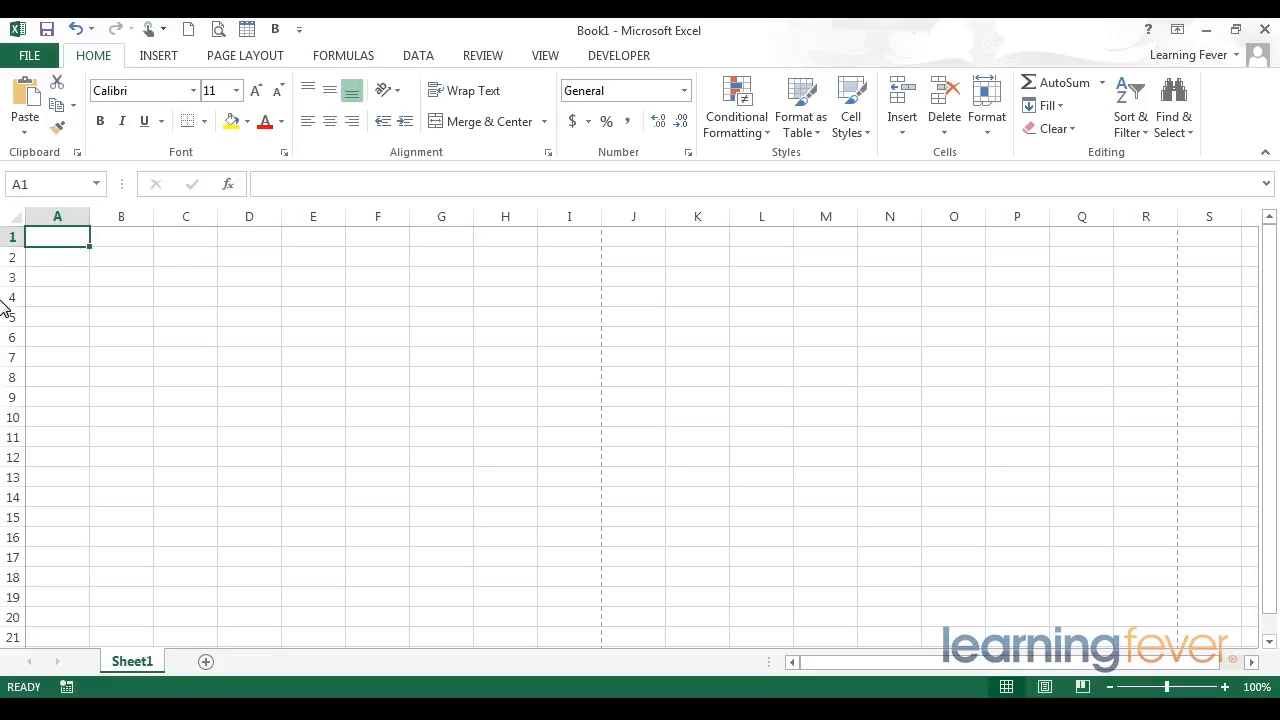
Step: Enter the text "Hello world" in cell A1
{"action": "type", "text": "H"}
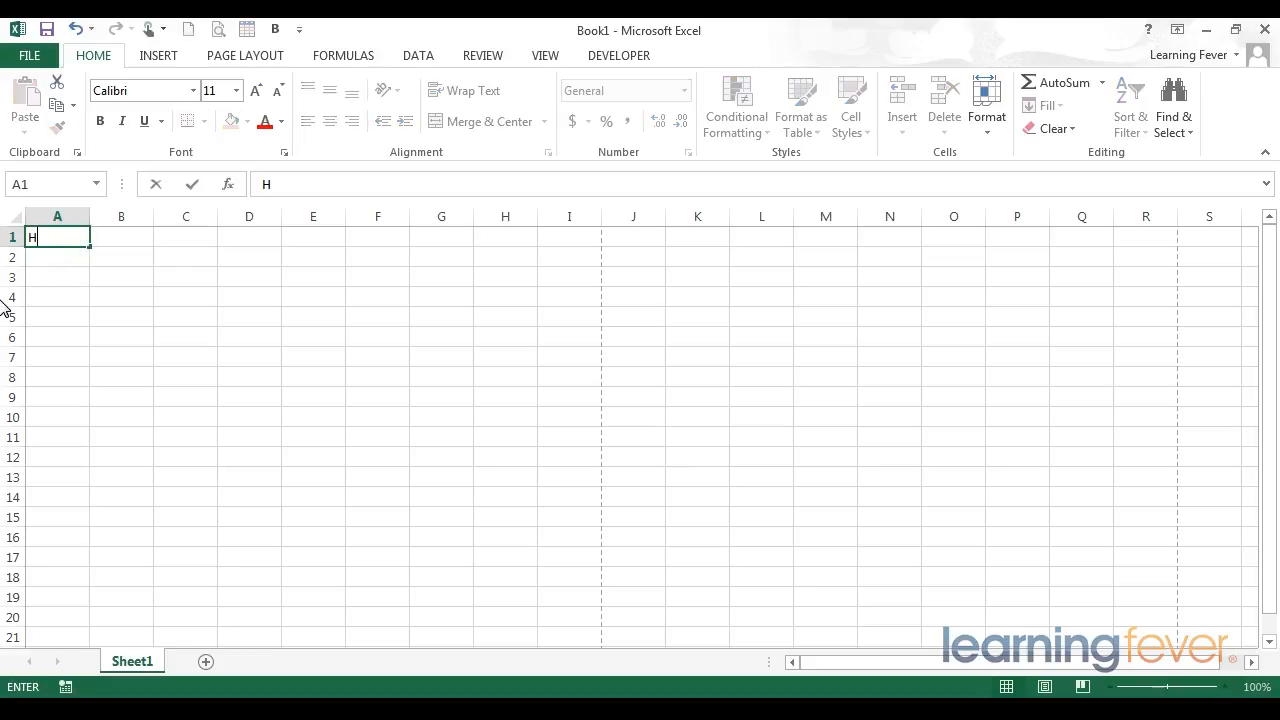
{"action": "type", "text": "ello world"}
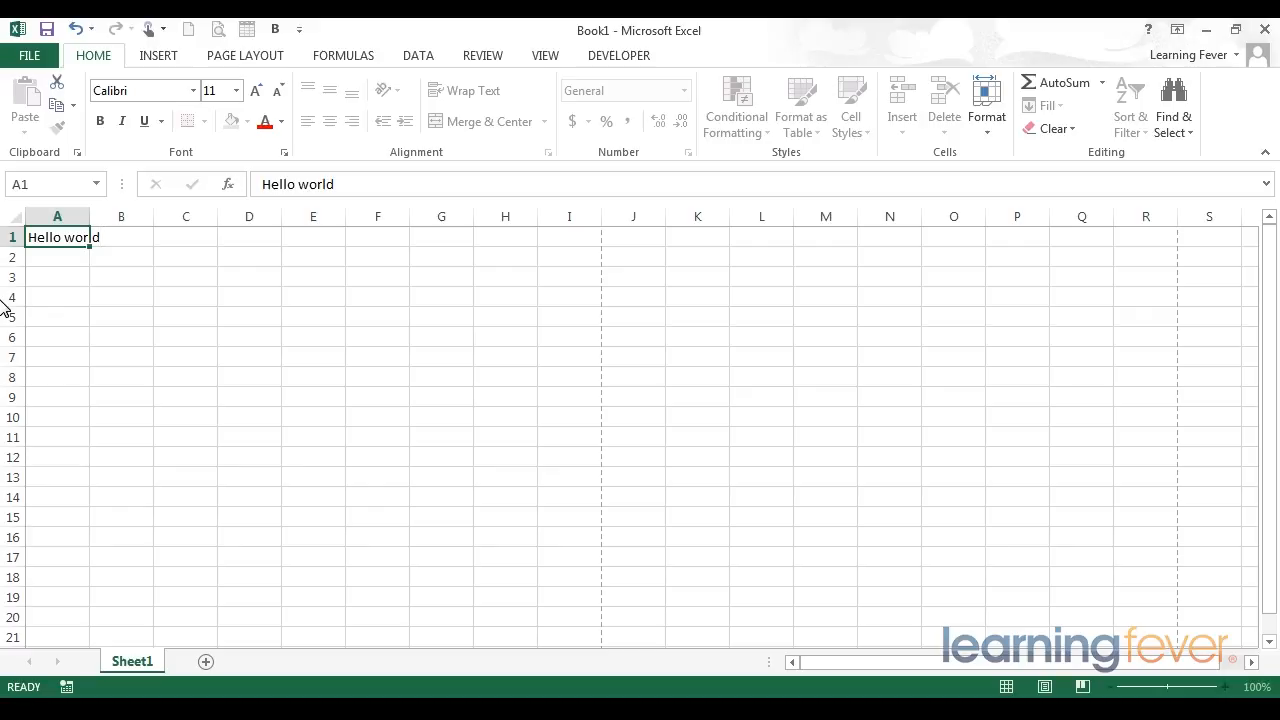
{"action": "key", "text": "Return"}
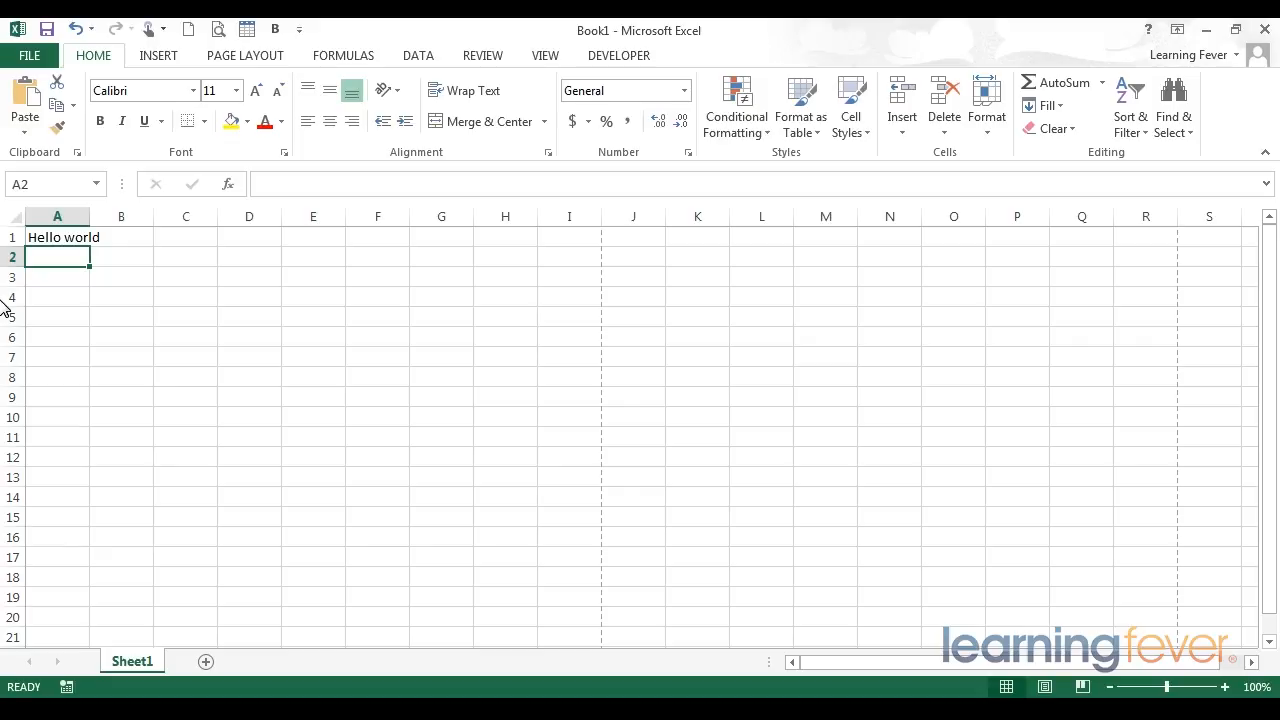
Step: Enter the text "Hello world" in cell A2
{"action": "type", "text": "Hellow"}
{"action": "key", "text": "BackSpace"}
{"action": "type", "text": "world"}
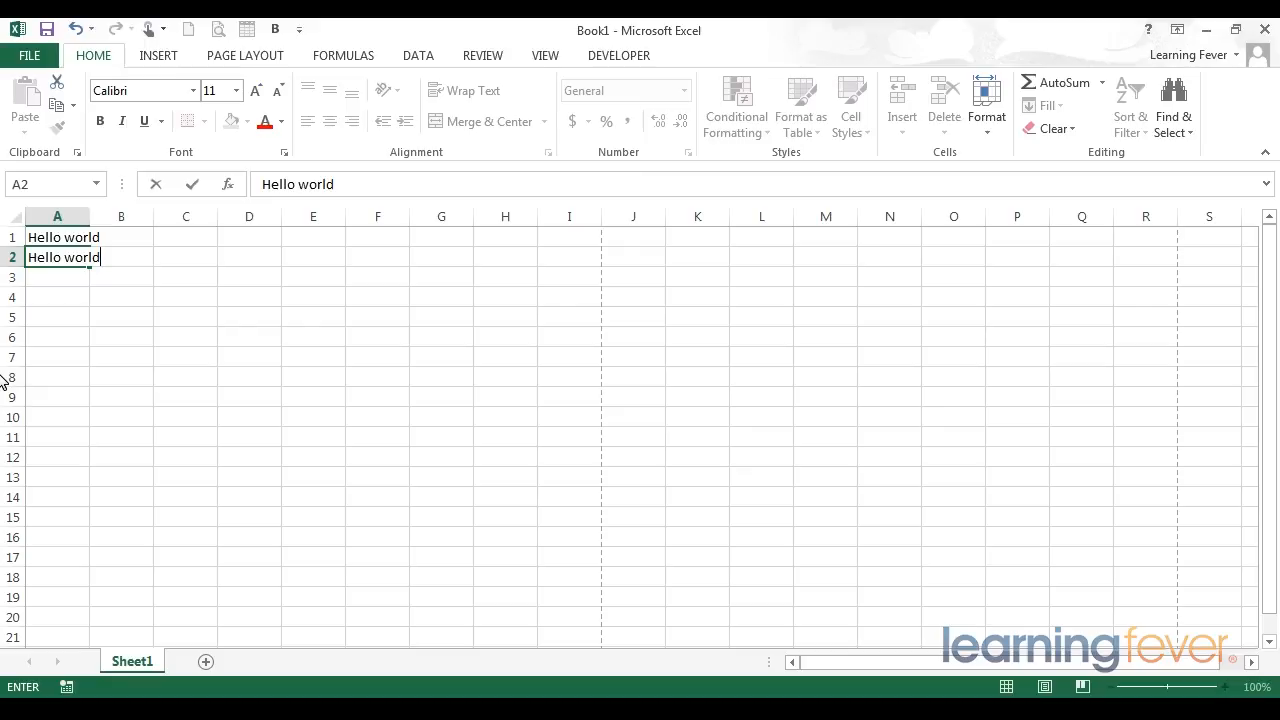
{"action": "key", "text": "Tab"}
Step: Enter the text "Hello world" in cell A3 and commit it by selecting cell E3
{"action": "key", "text": "Down"}
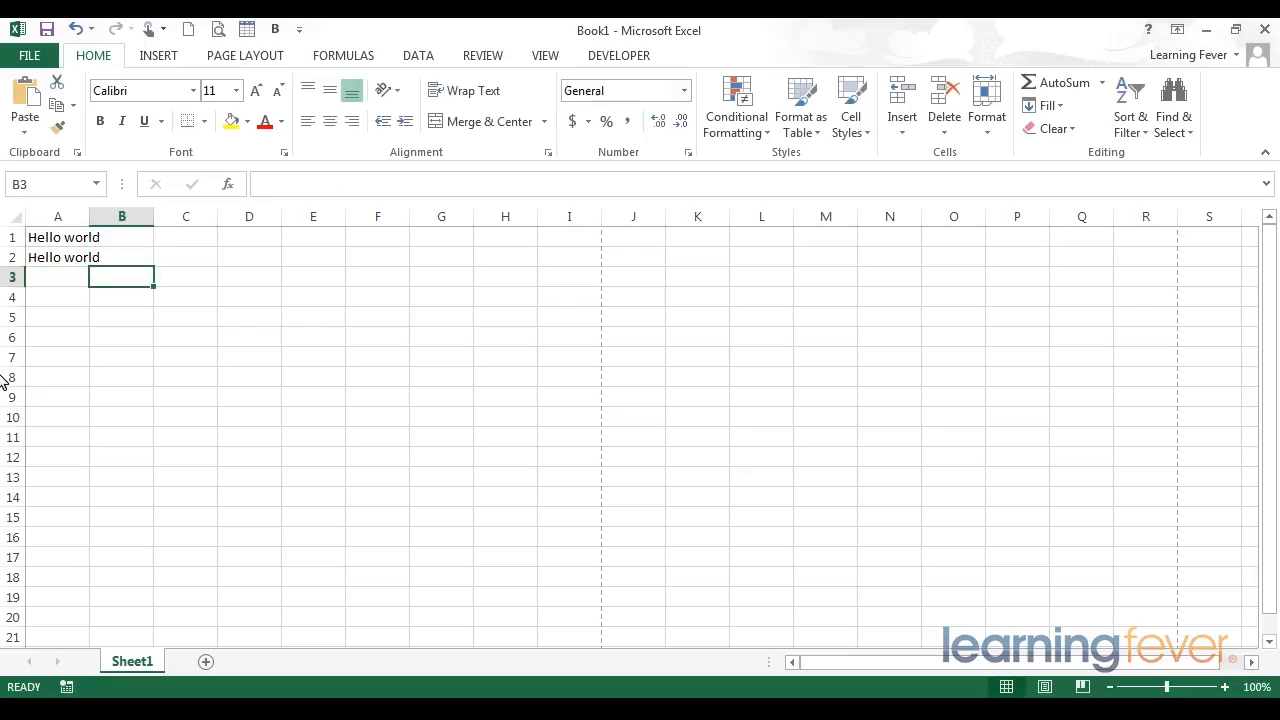
{"action": "key", "text": "Left"}
{"action": "type", "text": "Hellow"}
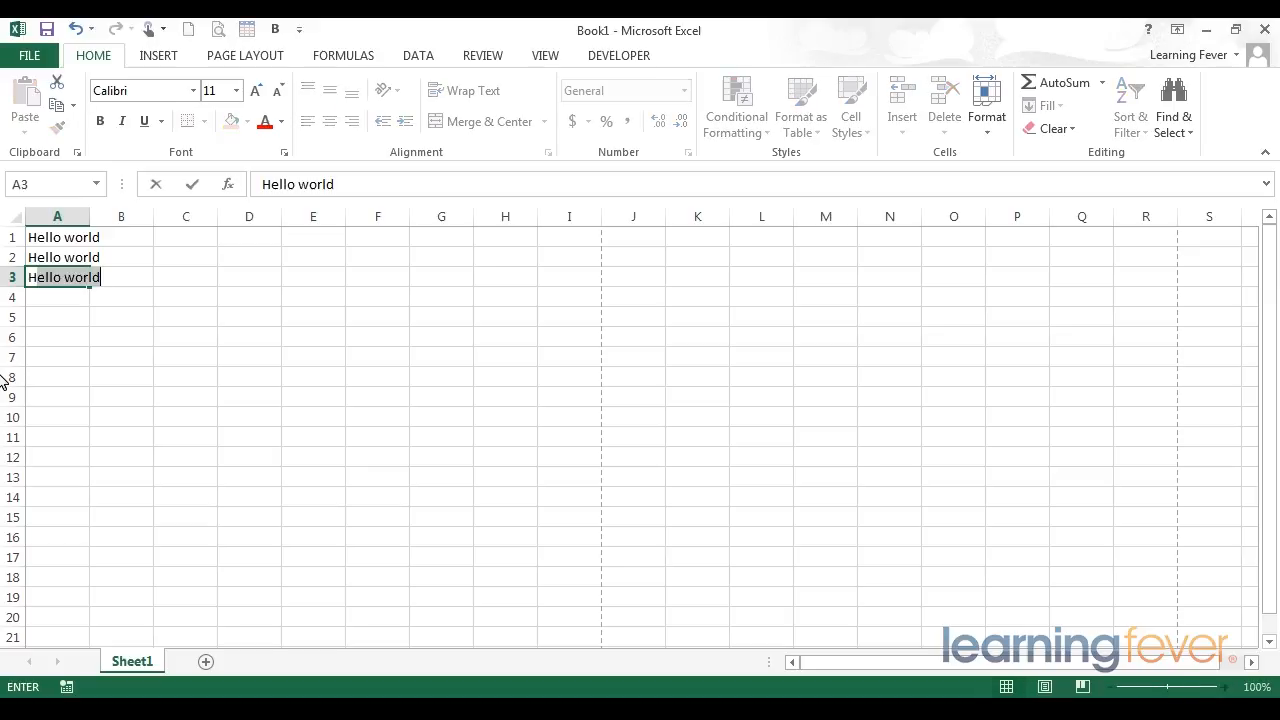
{"action": "key", "text": "BackSpace"}
{"action": "type", "text": "world"}
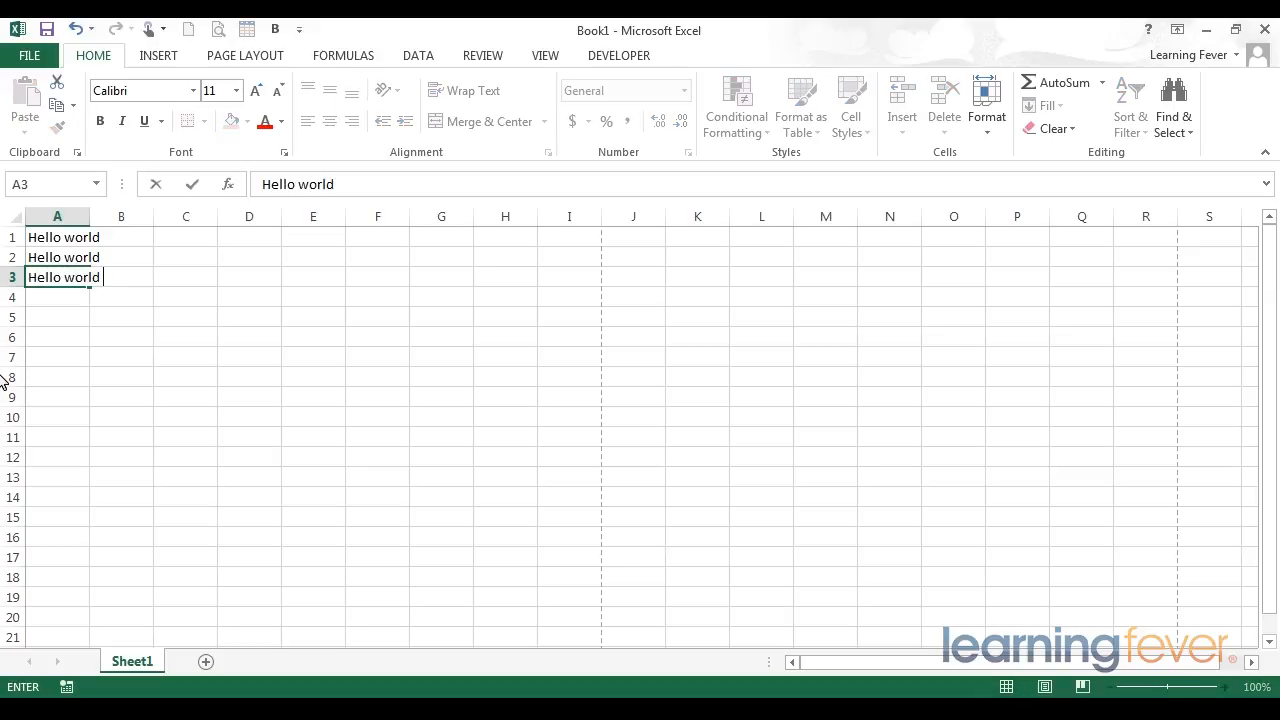
{"action": "left_click", "coordinate": [300, 274]}
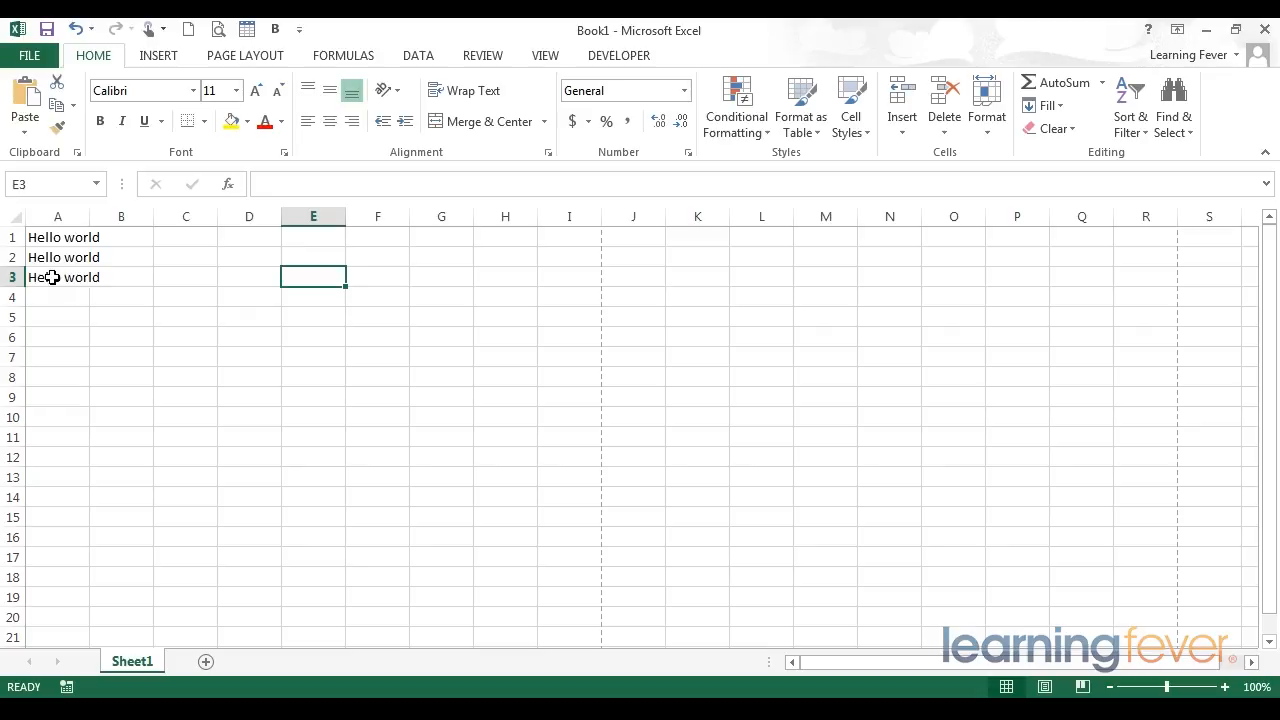
{"action": "left_click", "coordinate": [308, 274]}
Step: Replace the content of cell A1 with "Hello world , I hope you are having a lovely day today."
{"action": "left_click", "coordinate": [55, 238]}
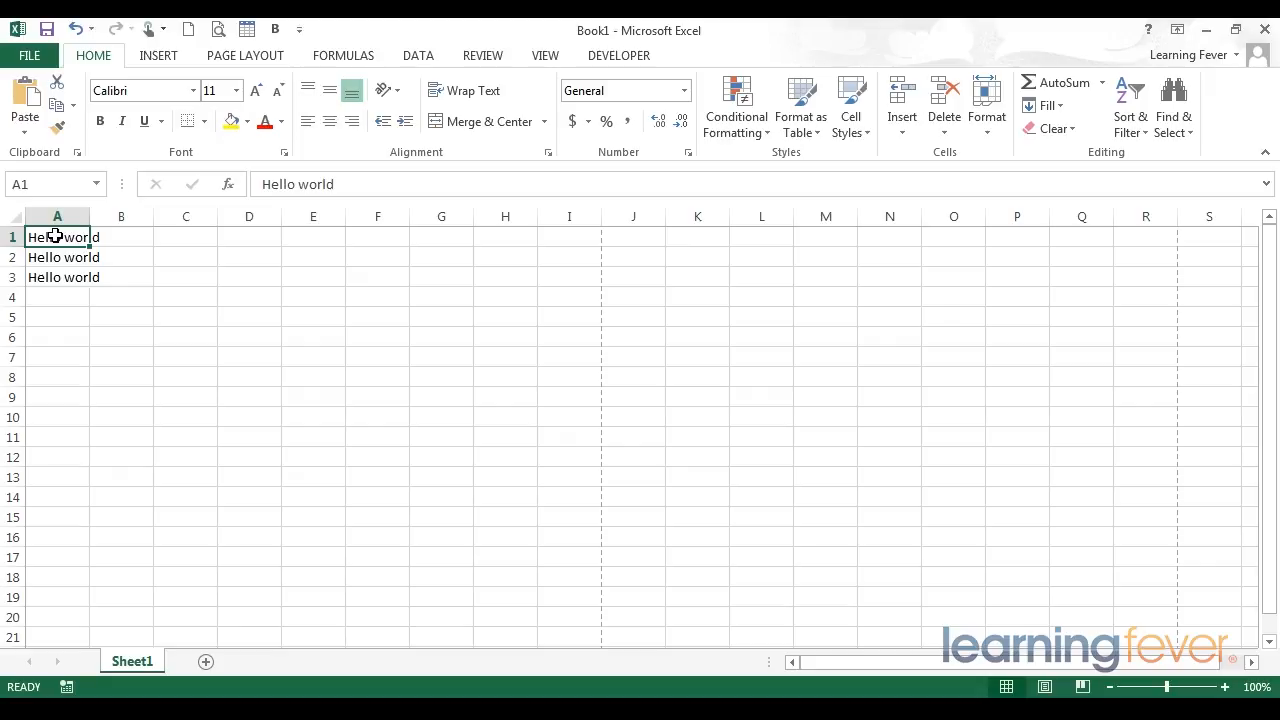
{"action": "type", "text": "Hello world , I hope you are having a lovely day today."}
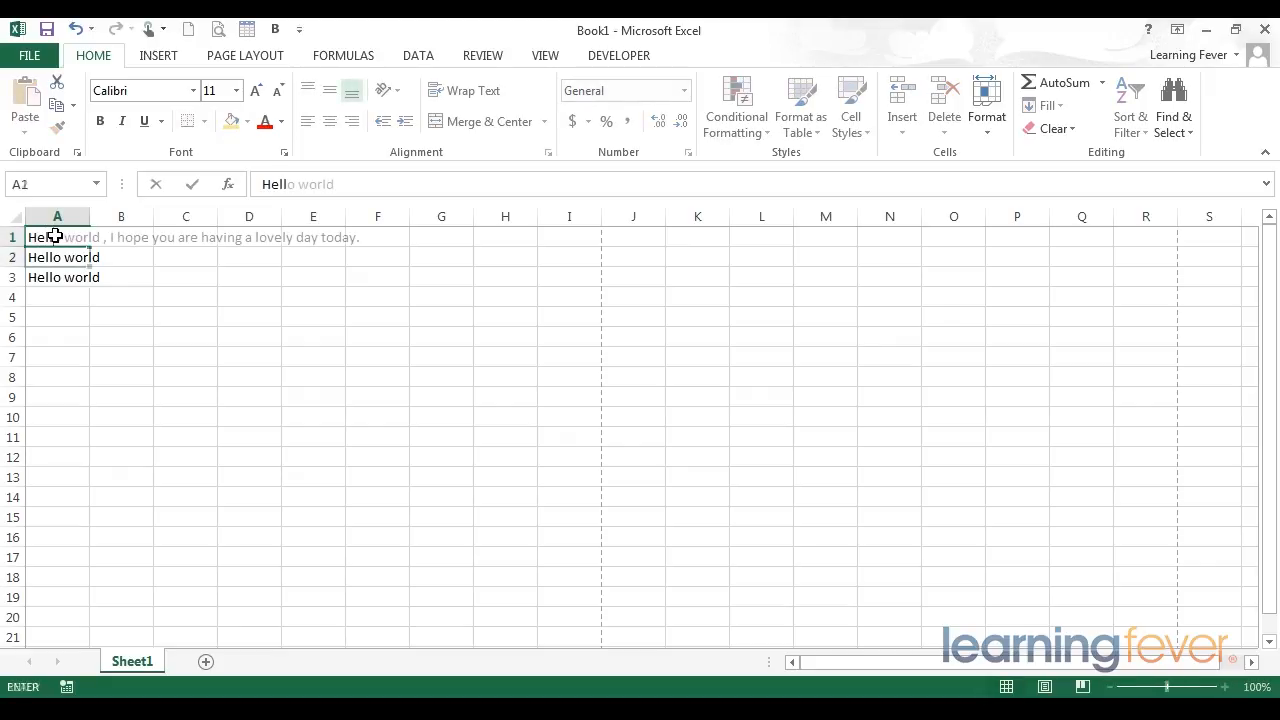
{"action": "key", "text": "Return"}
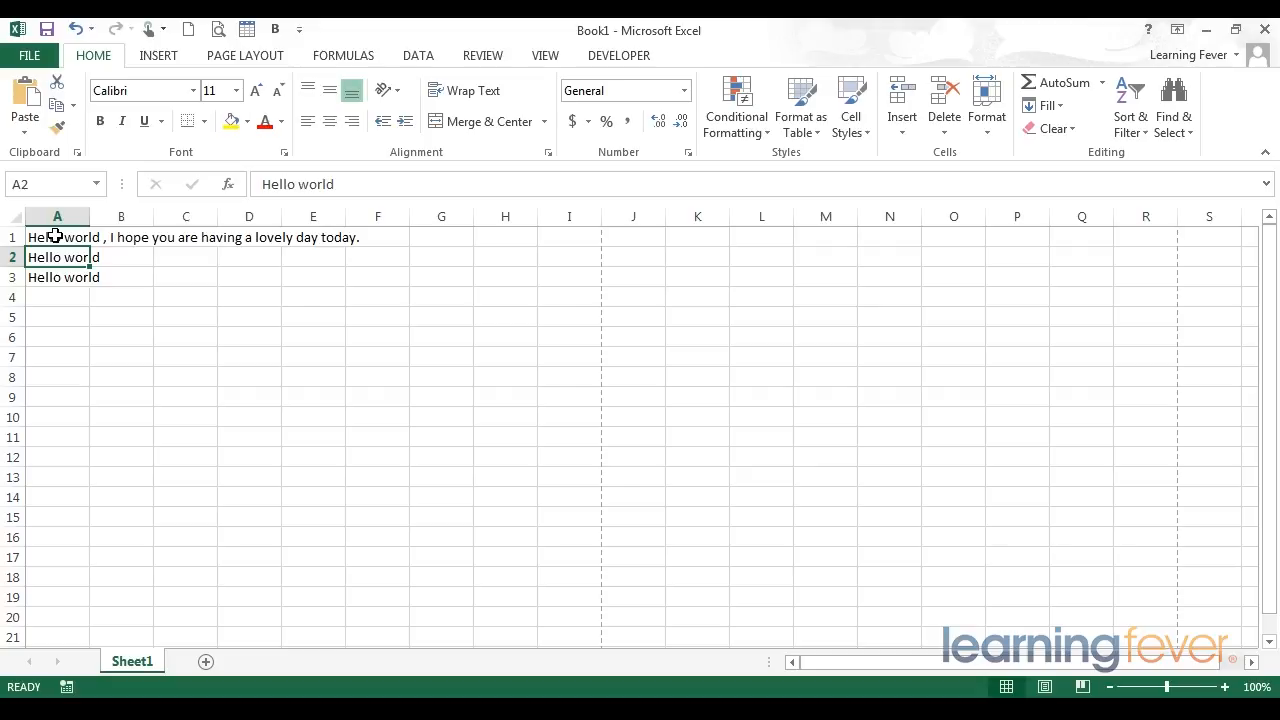
Step: Inspect the contents of cells A1 and B1 to check which cell holds the long sentence
{"action": "left_click", "coordinate": [55, 236]}
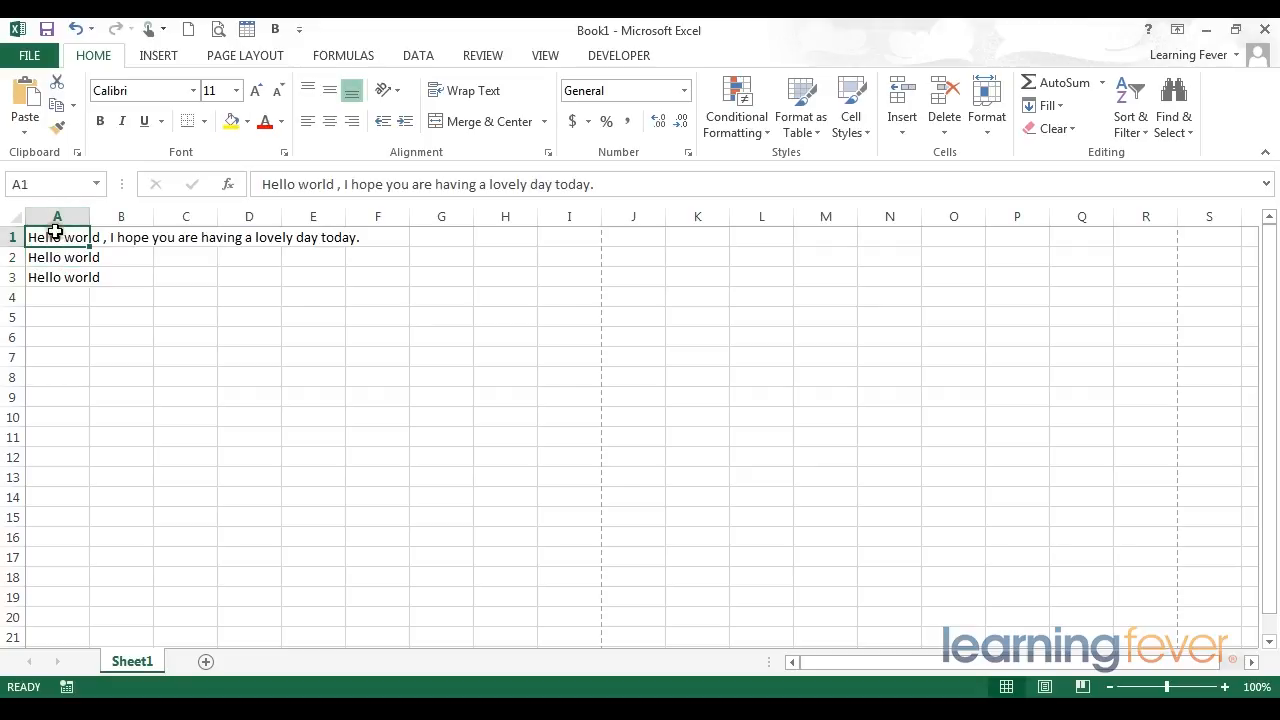
{"action": "double_click", "coordinate": [115, 237]}
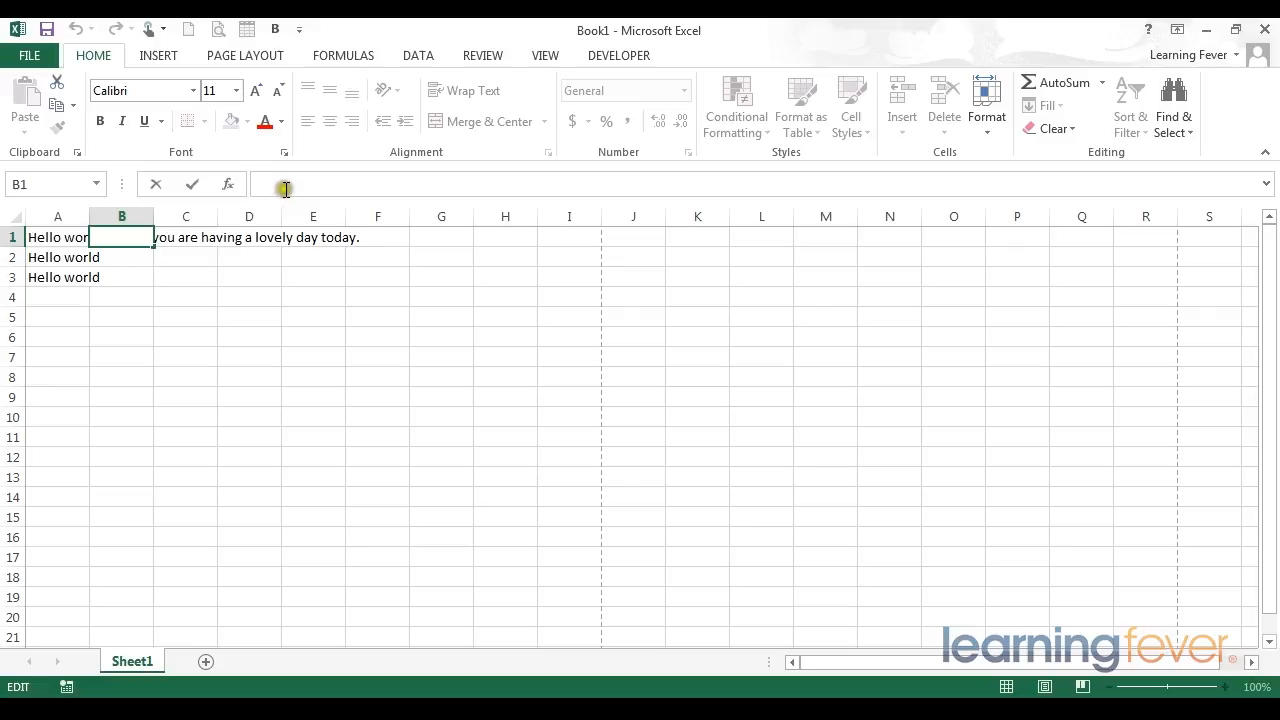
{"action": "left_click", "coordinate": [342, 181]}
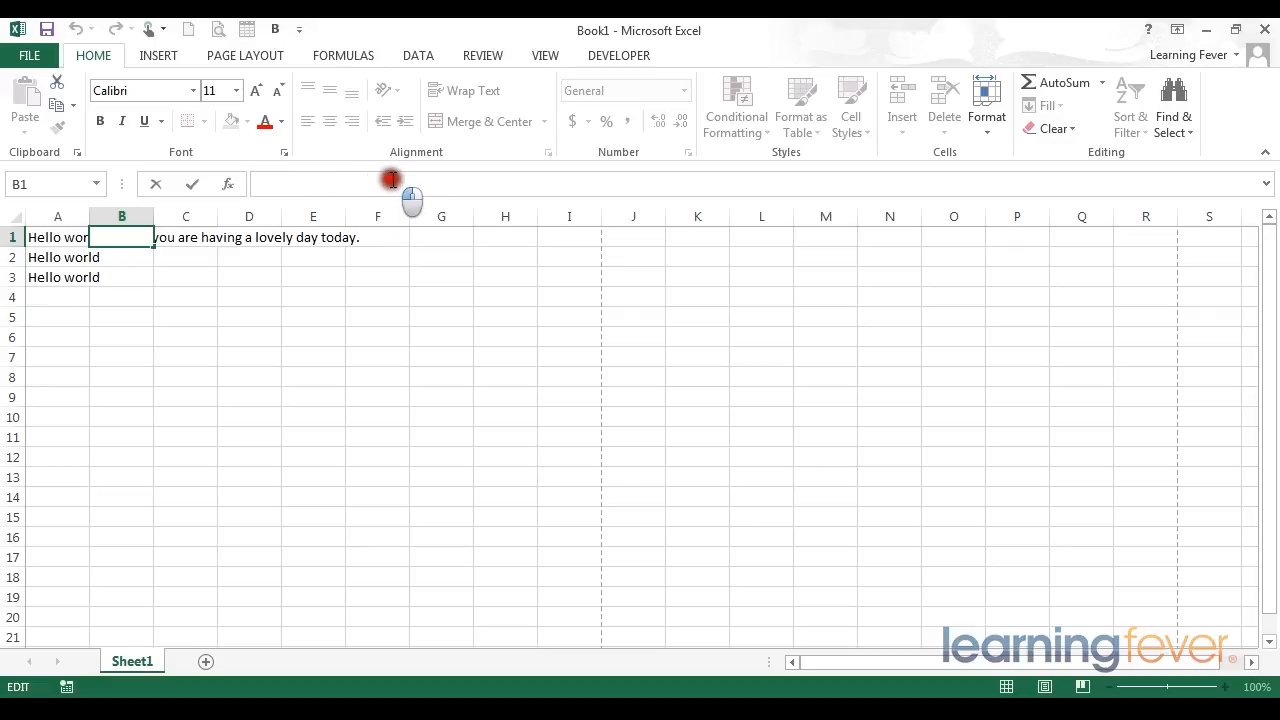
{"action": "left_click", "coordinate": [60, 257]}
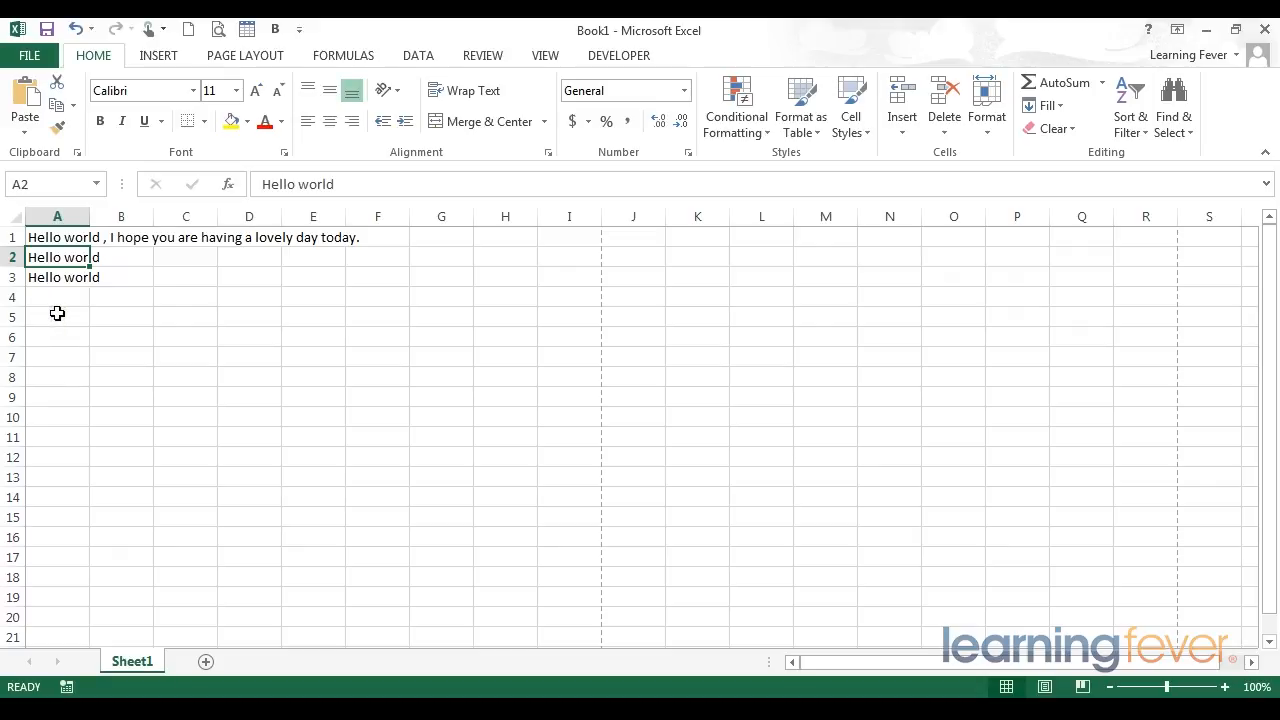
Step: Enter the label "apples" in cell A5
{"action": "left_click", "coordinate": [57, 313]}
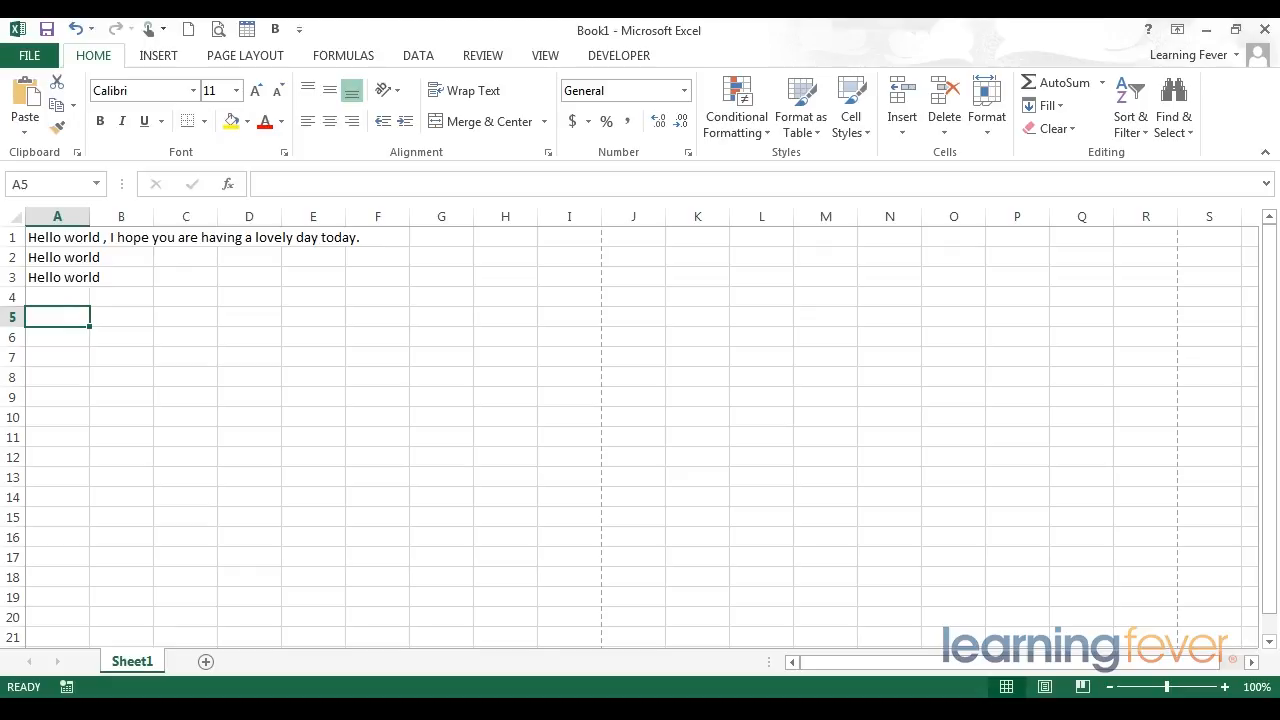
{"action": "type", "text": "apples"}
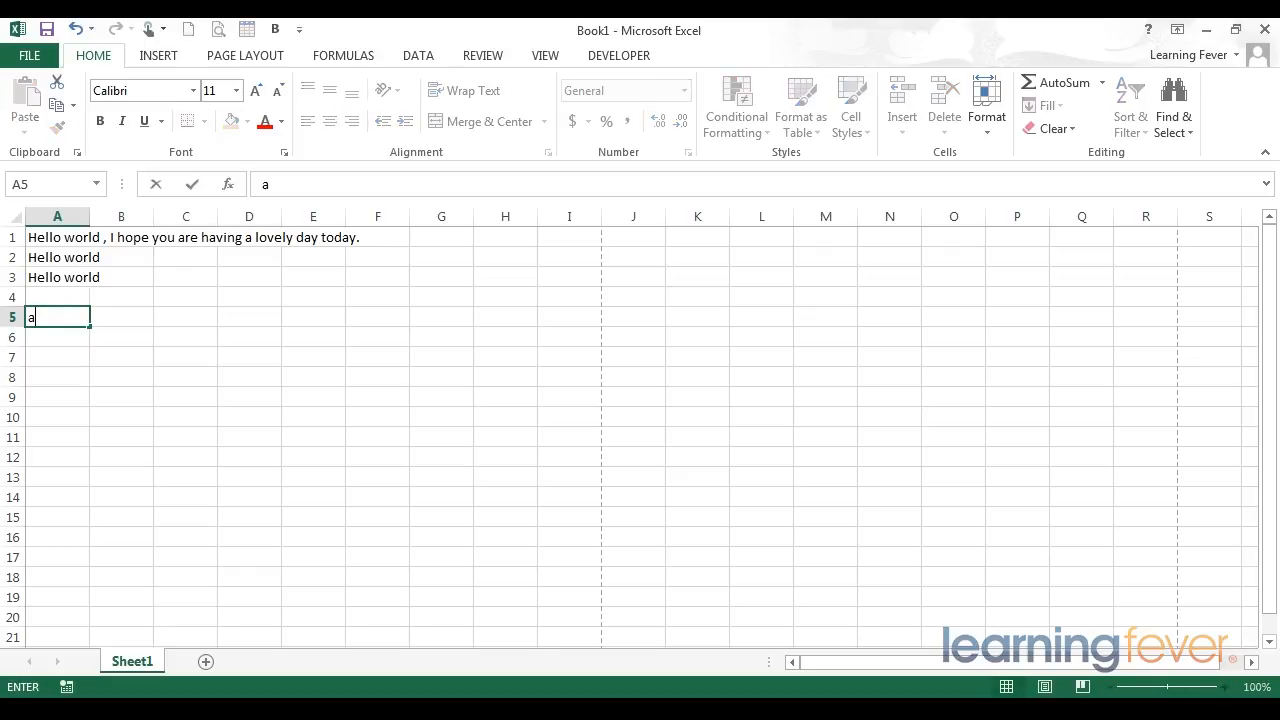
{"action": "key", "text": "Return"}
Step: Enter the label "bananas" in cell A6, correcting its spelling before committing it
{"action": "type", "text": "Ban"}
{"action": "key", "text": "BackSpace"}
{"action": "key", "text": "BackSpace"}
{"action": "key", "text": "BackSpace"}
{"action": "type", "text": "bannana"}
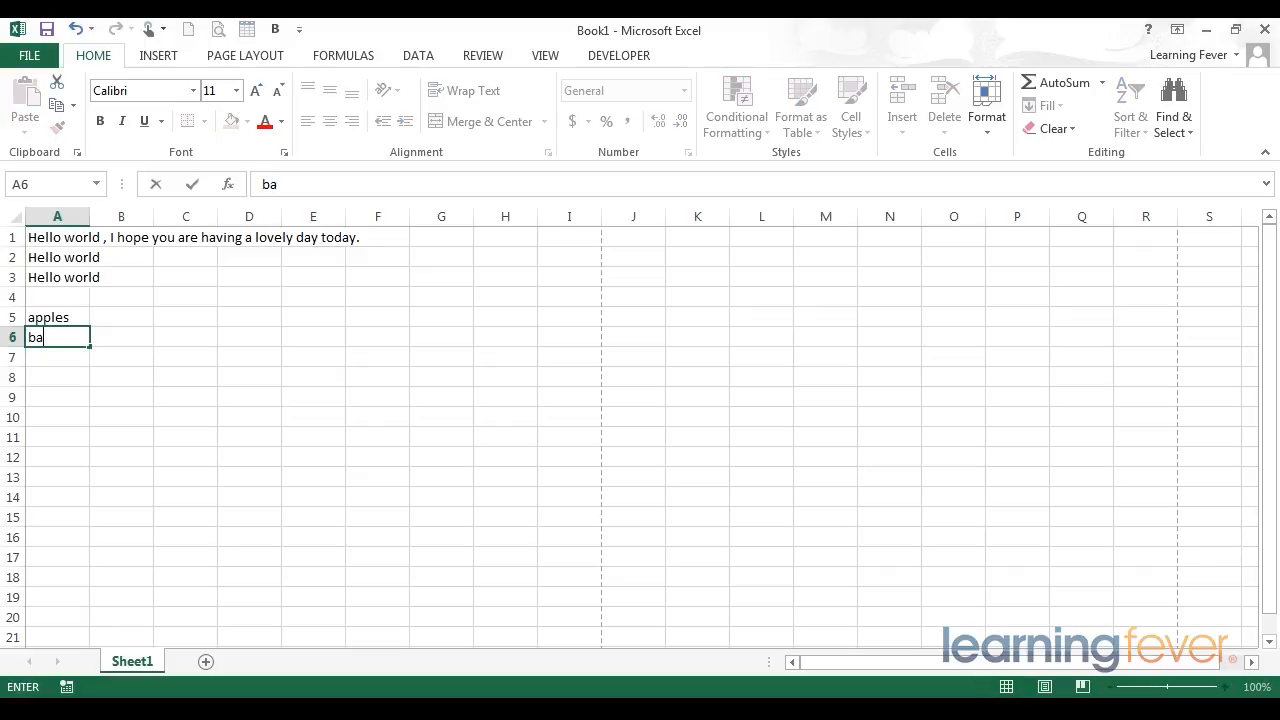
{"action": "key", "text": "BackSpace"}
{"action": "key", "text": "BackSpace"}
{"action": "key", "text": "BackSpace"}
{"action": "key", "text": "BackSpace"}
{"action": "type", "text": "anas"}
{"action": "key", "text": "Tab"}
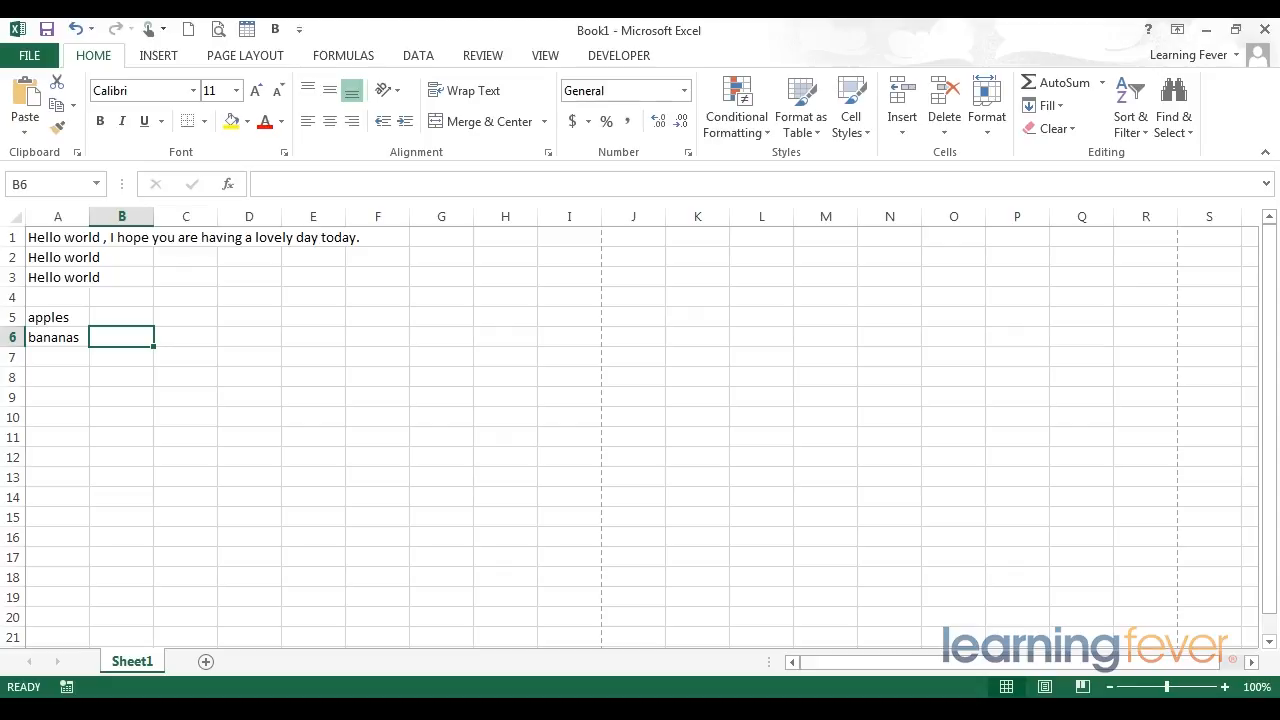
Step: Enter the quantities 7 in cell B5 and 9 in cell B6
{"action": "key", "text": "Up"}
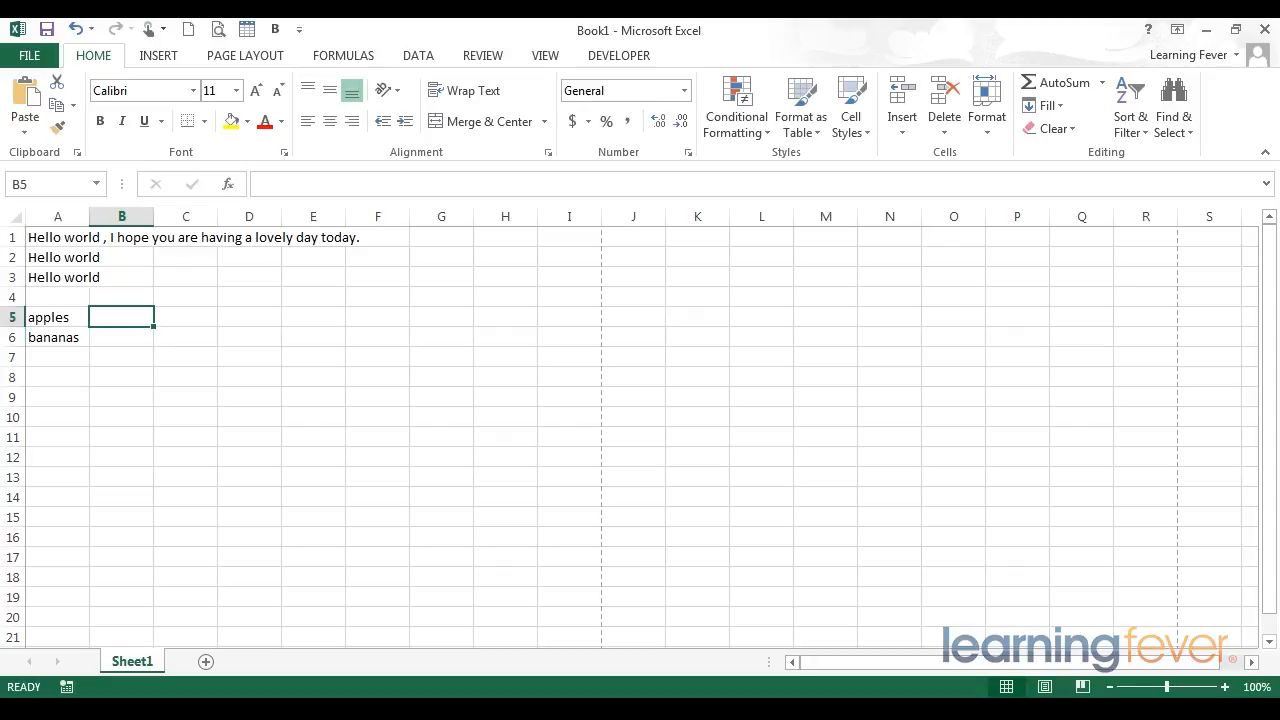
{"action": "type", "text": "7"}
{"action": "key", "text": "Return"}
{"action": "type", "text": "9"}
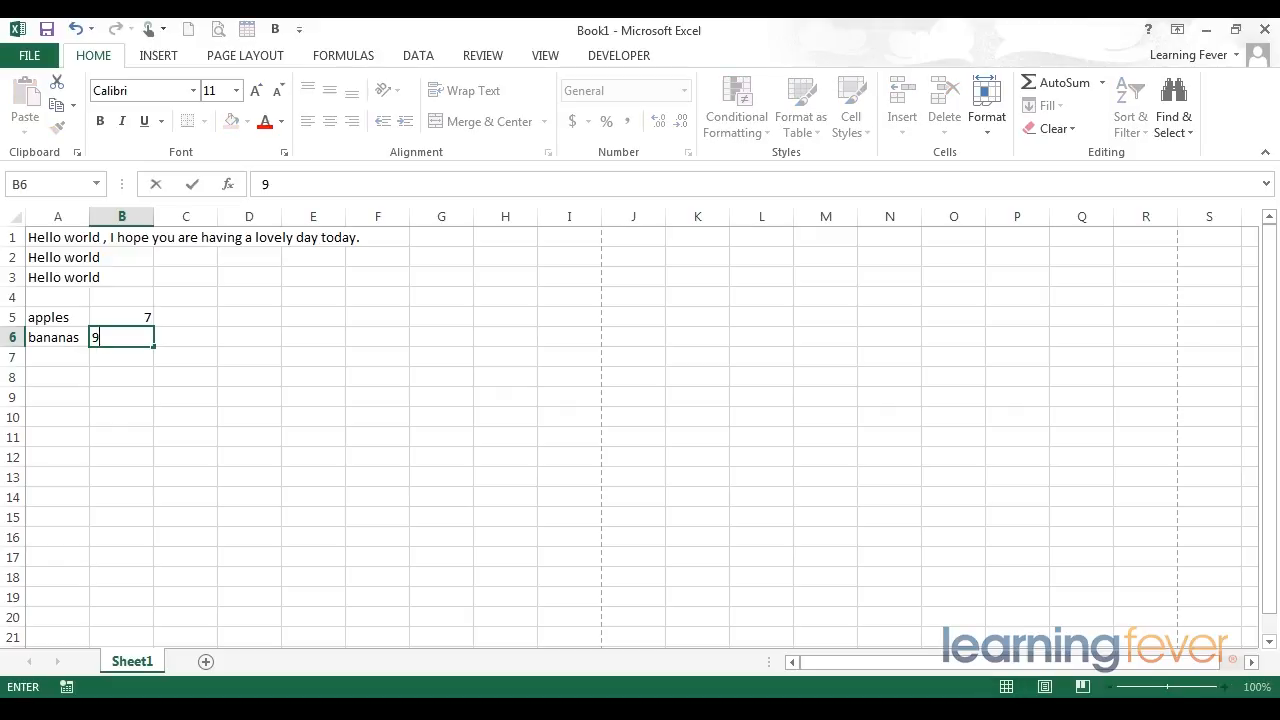
{"action": "key", "text": "Return"}
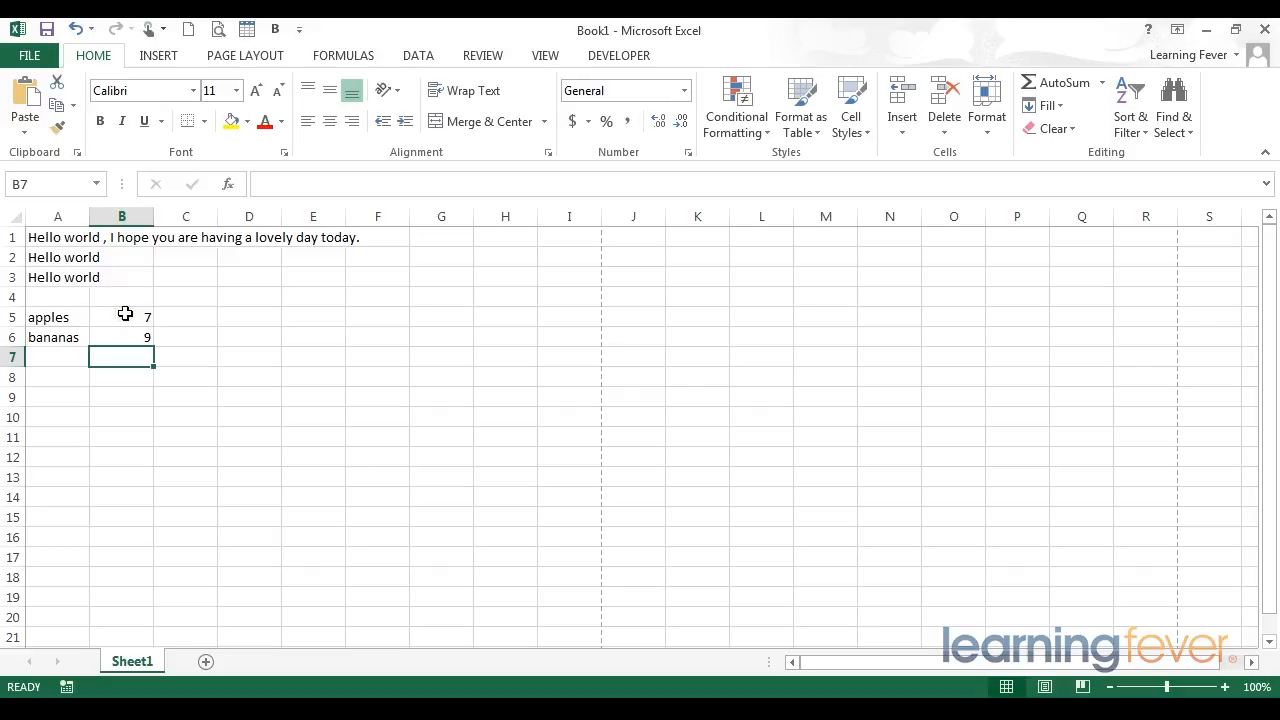
Step: Compare how the numbers in B5:B6 and the labels in A5:A6 are aligned by selecting each range
{"action": "left_click_drag", "start_coordinate": [125, 314], "coordinate": [125, 336]}
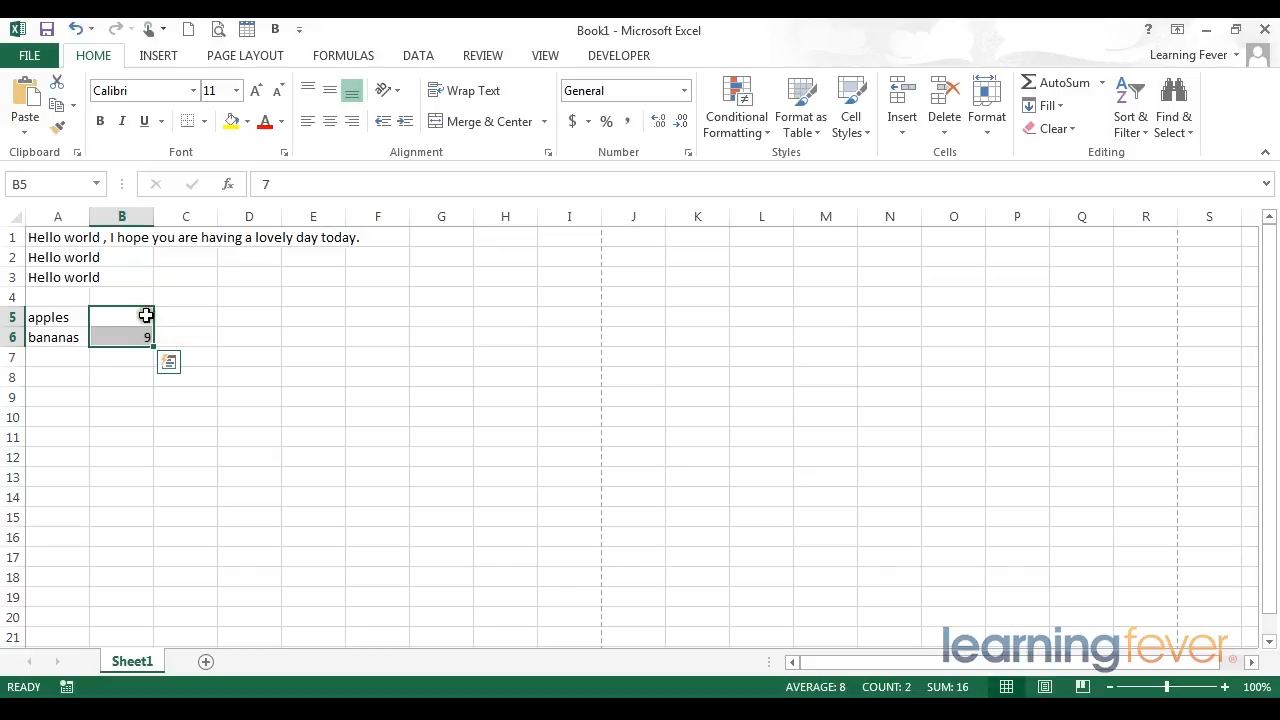
{"action": "left_click_drag", "start_coordinate": [58, 317], "coordinate": [55, 332]}
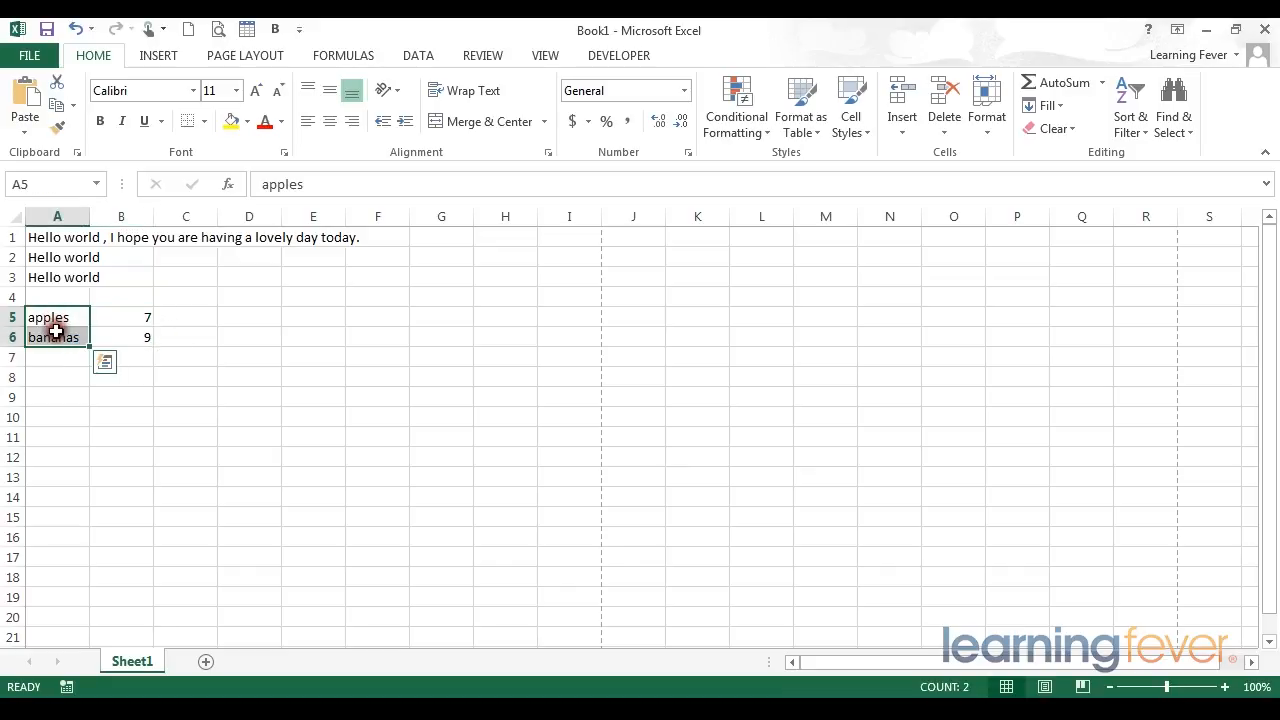
{"action": "left_click_drag", "start_coordinate": [134, 320], "coordinate": [66, 337]}
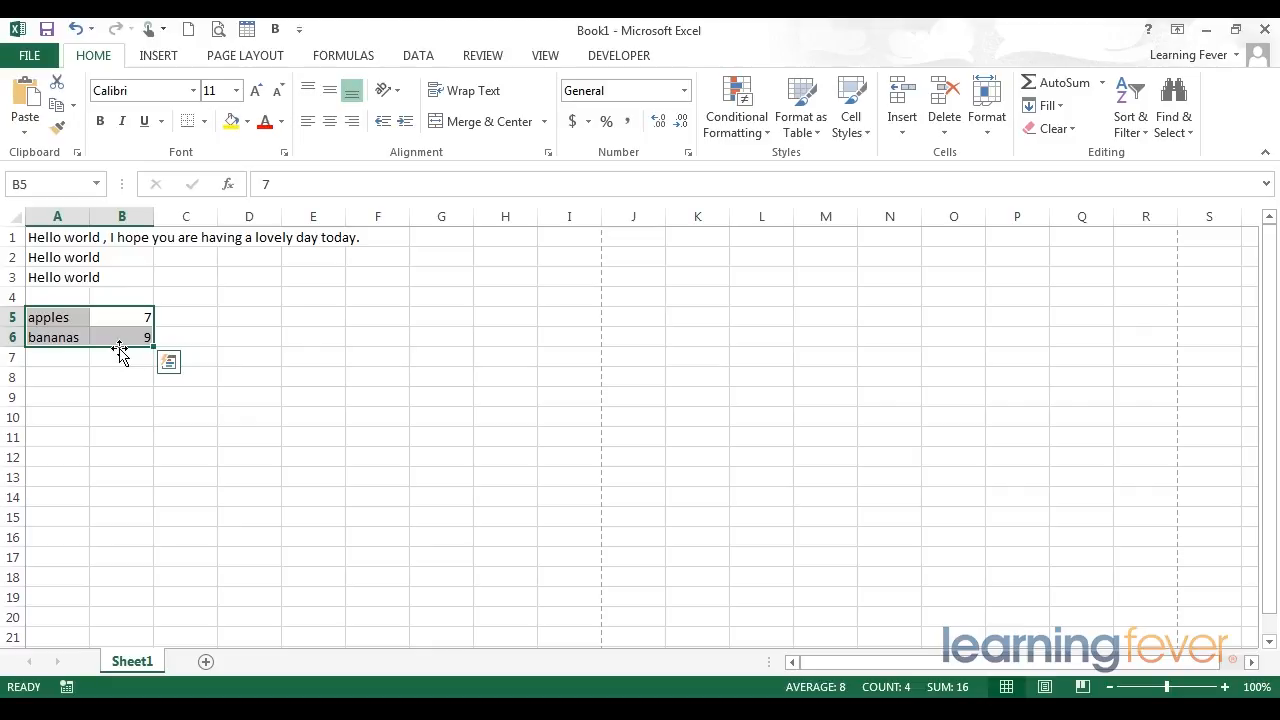
Step: Edit the label in cell A5 to read "Apples" with a capital A
{"action": "left_click", "coordinate": [46, 320]}
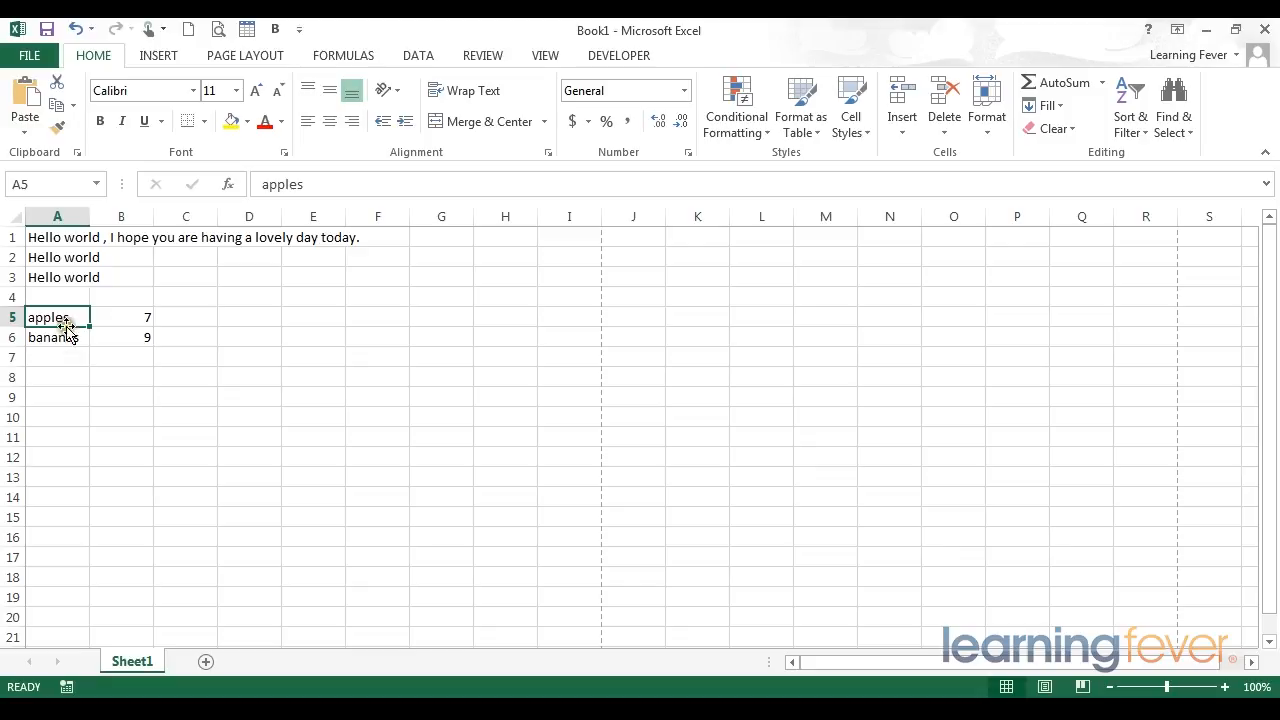
{"action": "double_click", "coordinate": [72, 317]}
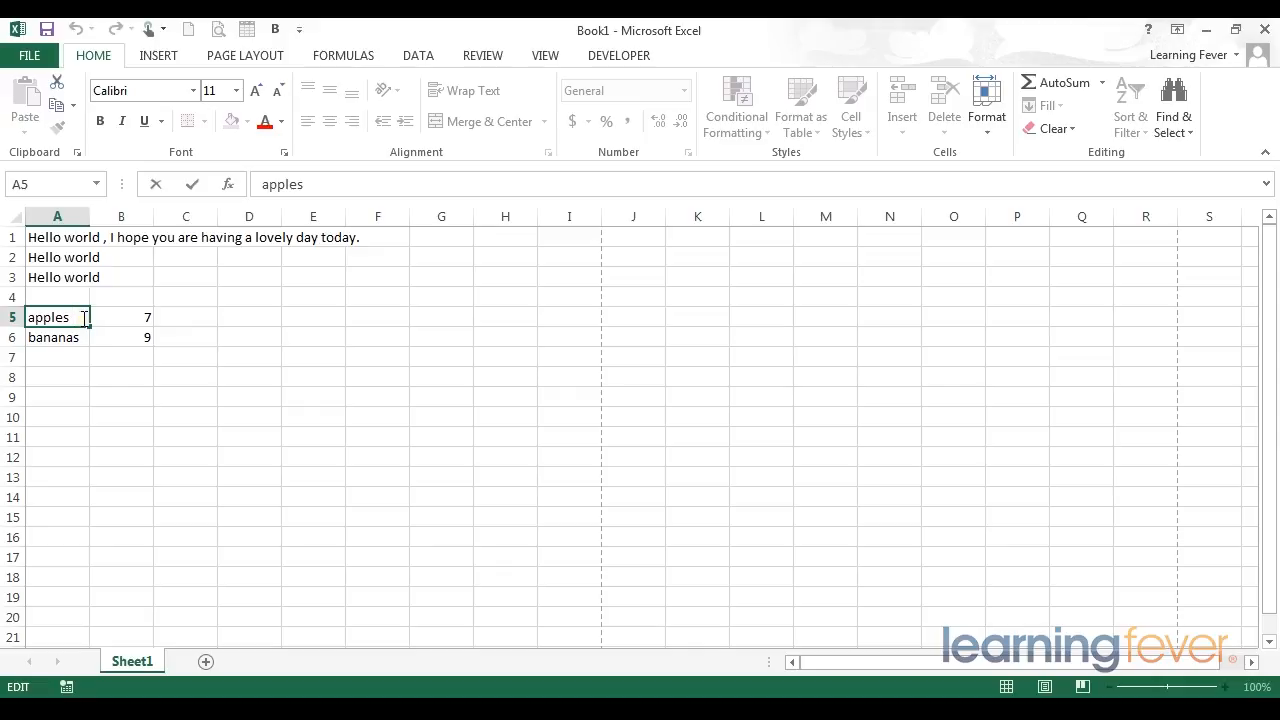
{"action": "key", "text": "BackSpace"}
{"action": "key", "text": "Home"}
{"action": "key", "text": "Delete"}
{"action": "type", "text": "A"}
{"action": "key", "text": "Right"}
{"action": "key", "text": "Right"}
{"action": "key", "text": "Right"}
{"action": "key", "text": "Right"}
{"action": "key", "text": "Right"}
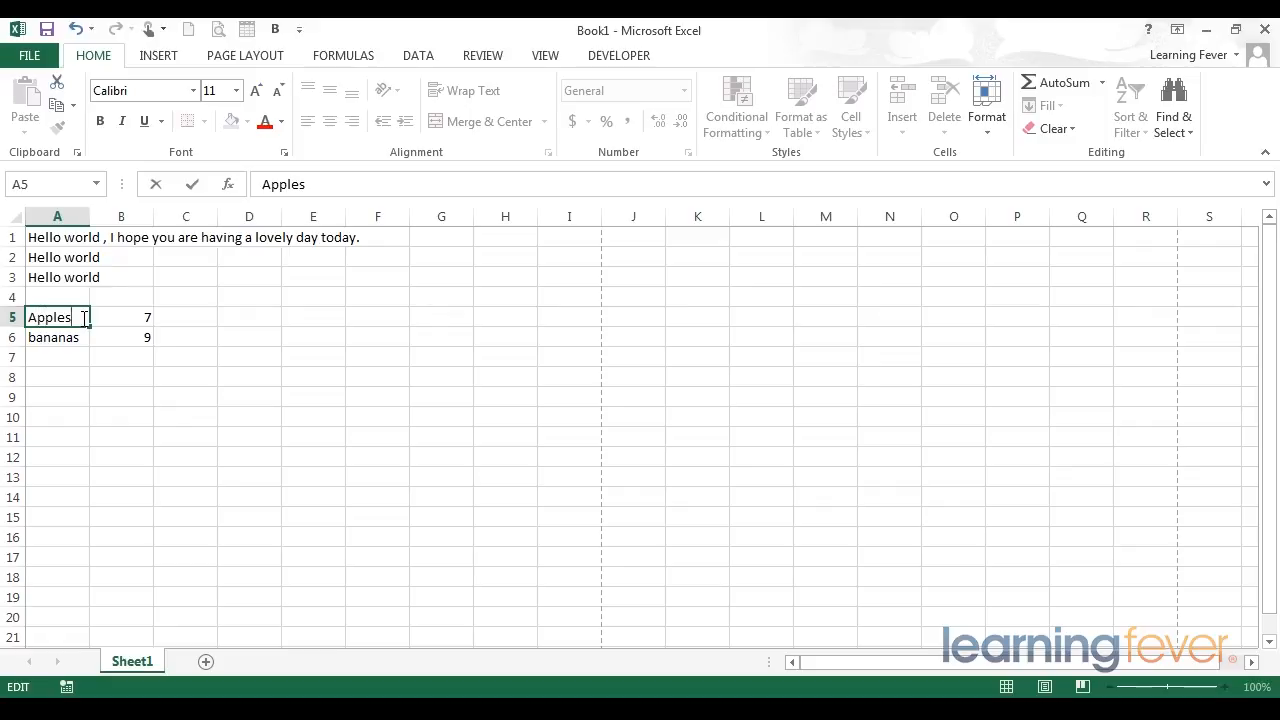
{"action": "key", "text": "Return"}
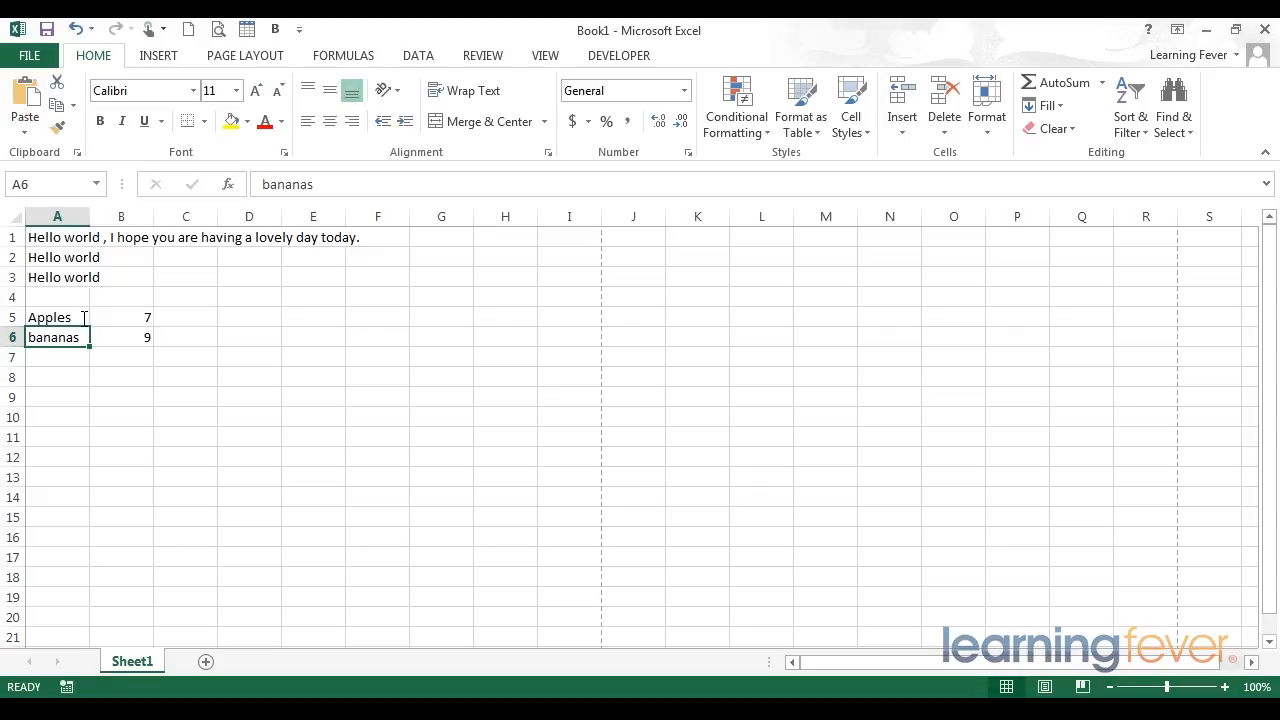
Step: Edit the label in cell A6 to read "Bananas" with a capital B
{"action": "key", "text": "F2"}
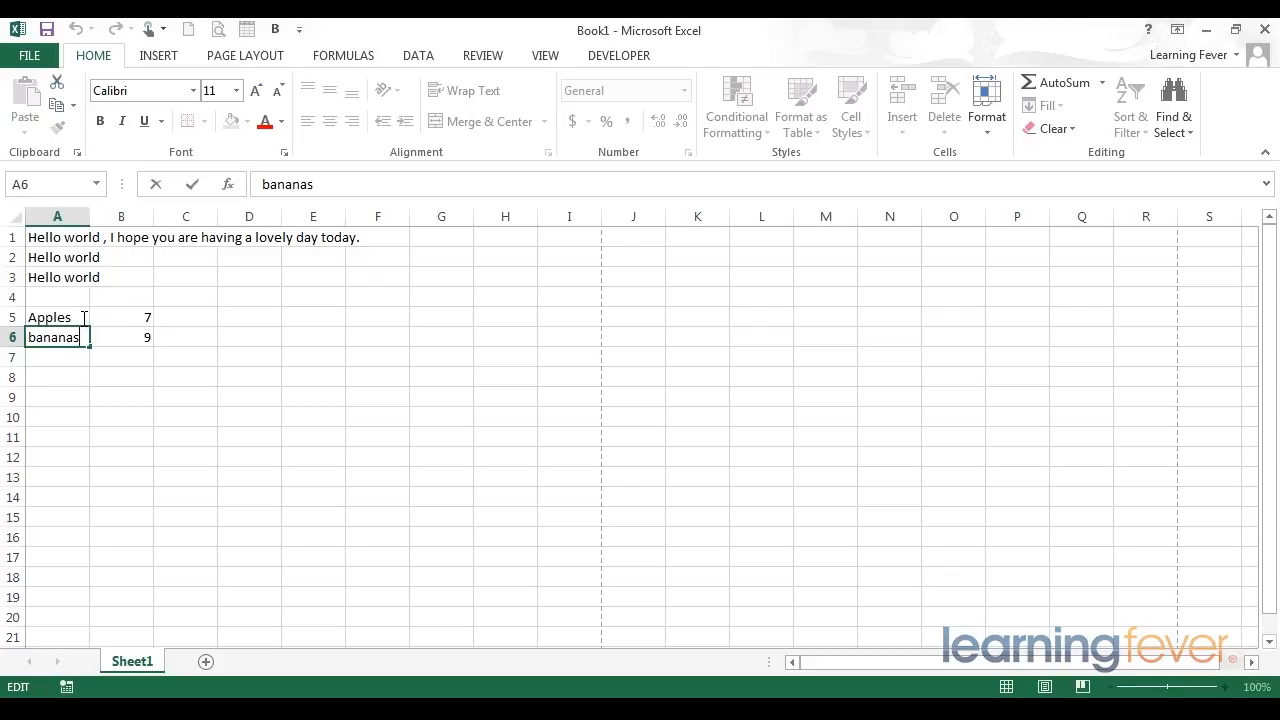
{"action": "key", "text": "BackSpace"}
{"action": "type", "text": "BN"}
{"action": "key", "text": "BackSpace"}
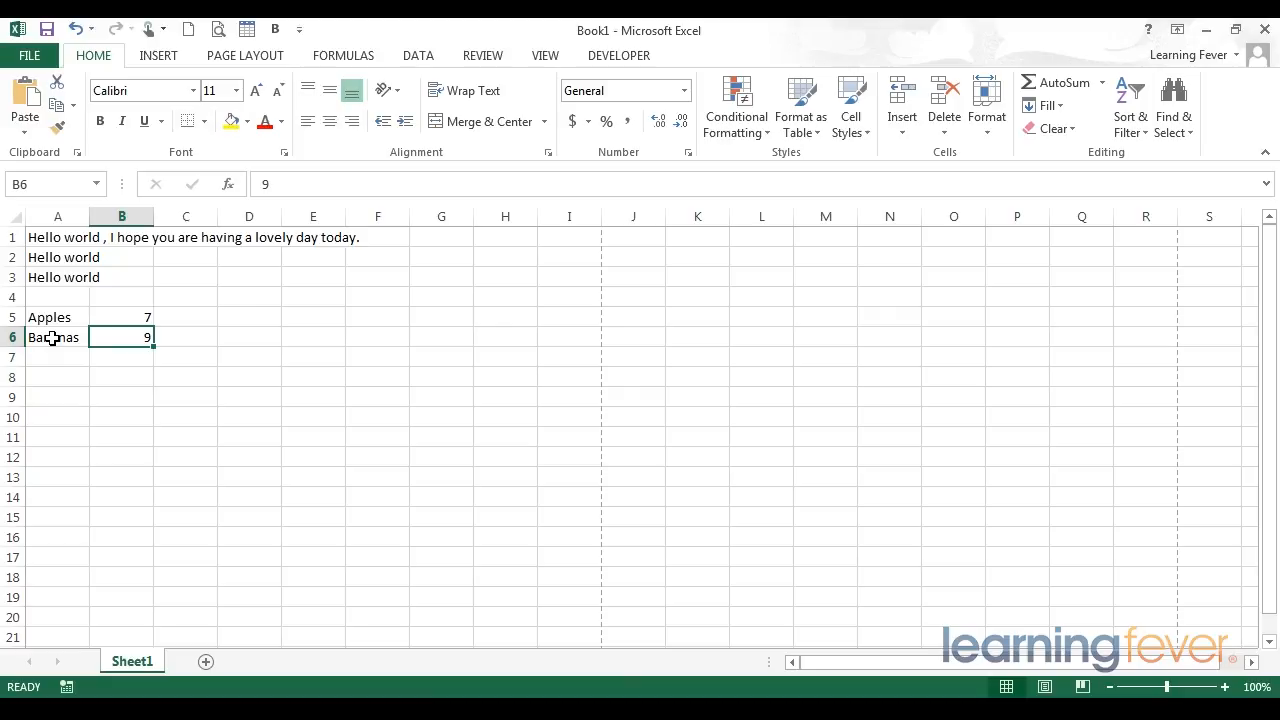
Step: Extend the label in cell A6 to read "Bananas (on special)"
{"action": "left_click", "coordinate": [48, 338]}
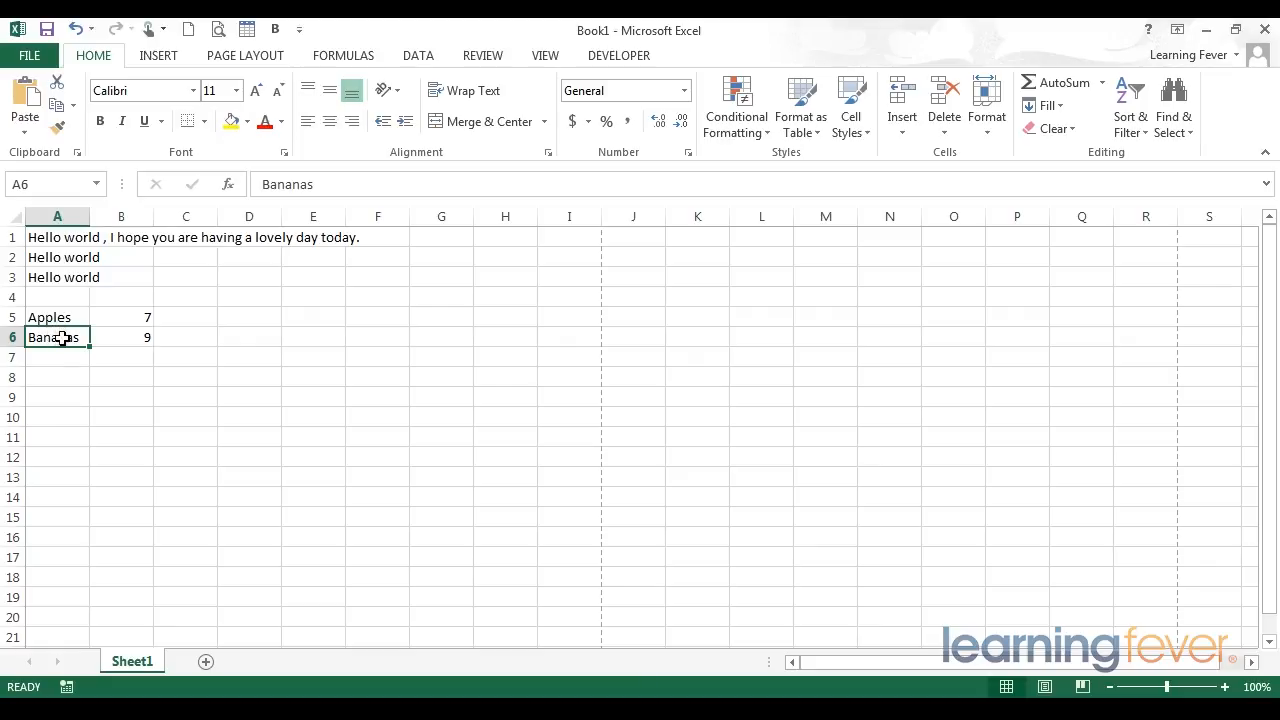
{"action": "left_click", "coordinate": [350, 185]}
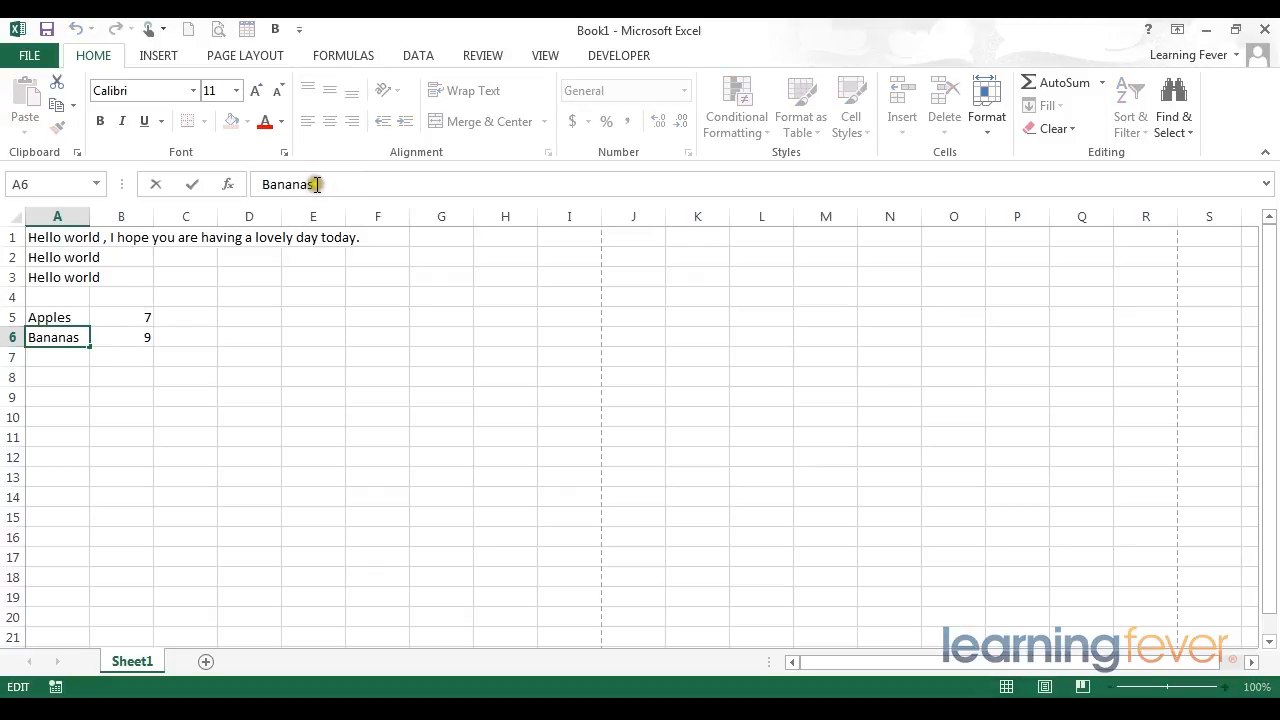
{"action": "left_click", "coordinate": [351, 183]}
{"action": "type", "text": "(on special)"}
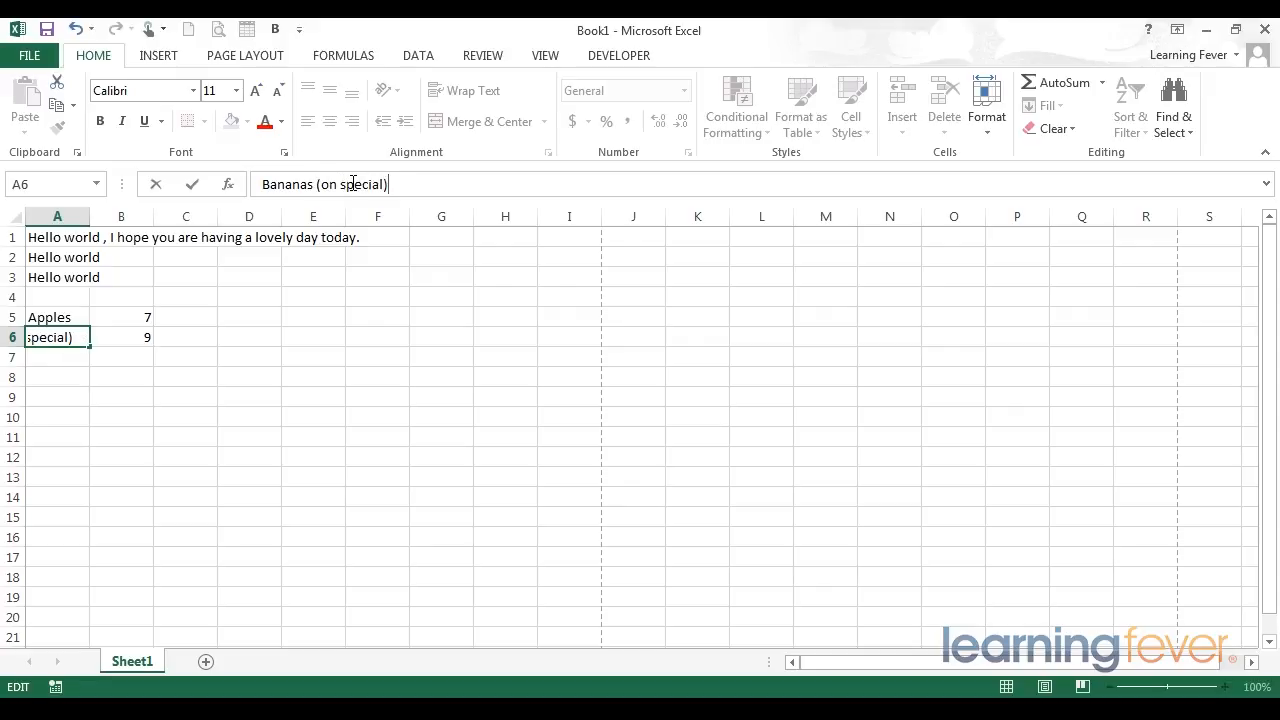
{"action": "key", "text": "Return"}
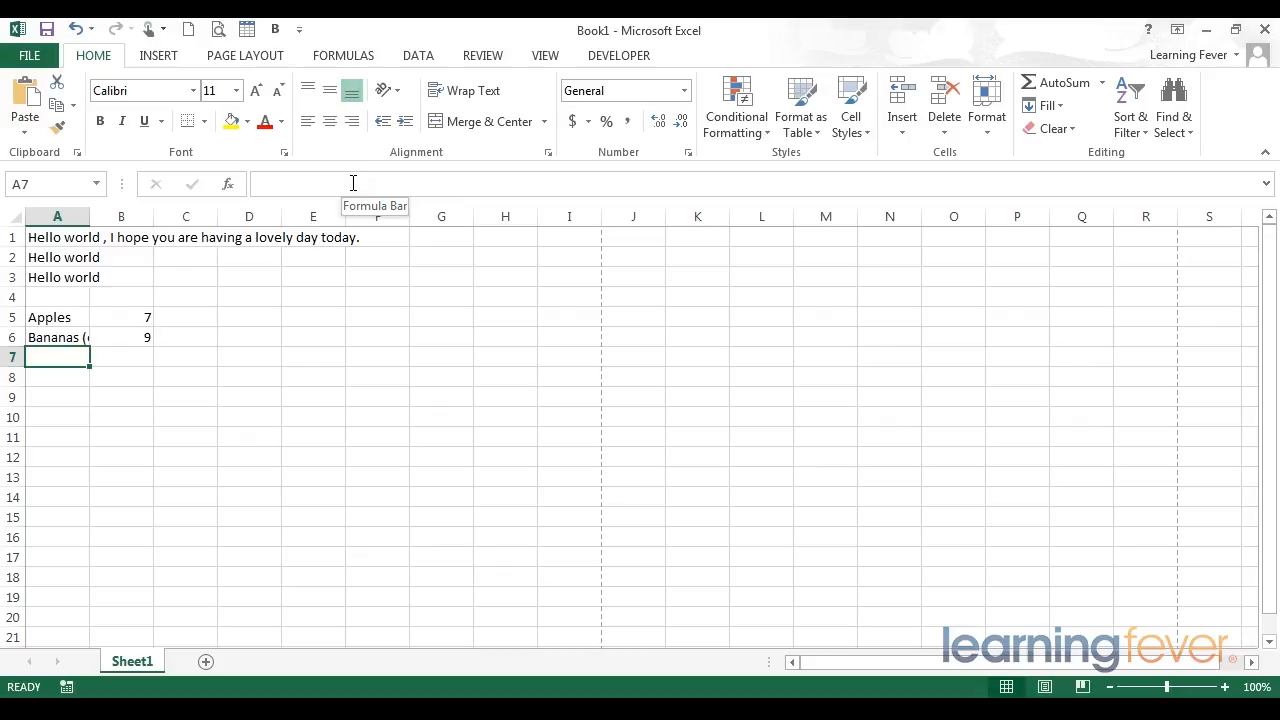
Step: Widen column A so that the whole label in cell A6 fits inside the column
{"action": "left_click", "coordinate": [51, 336]}
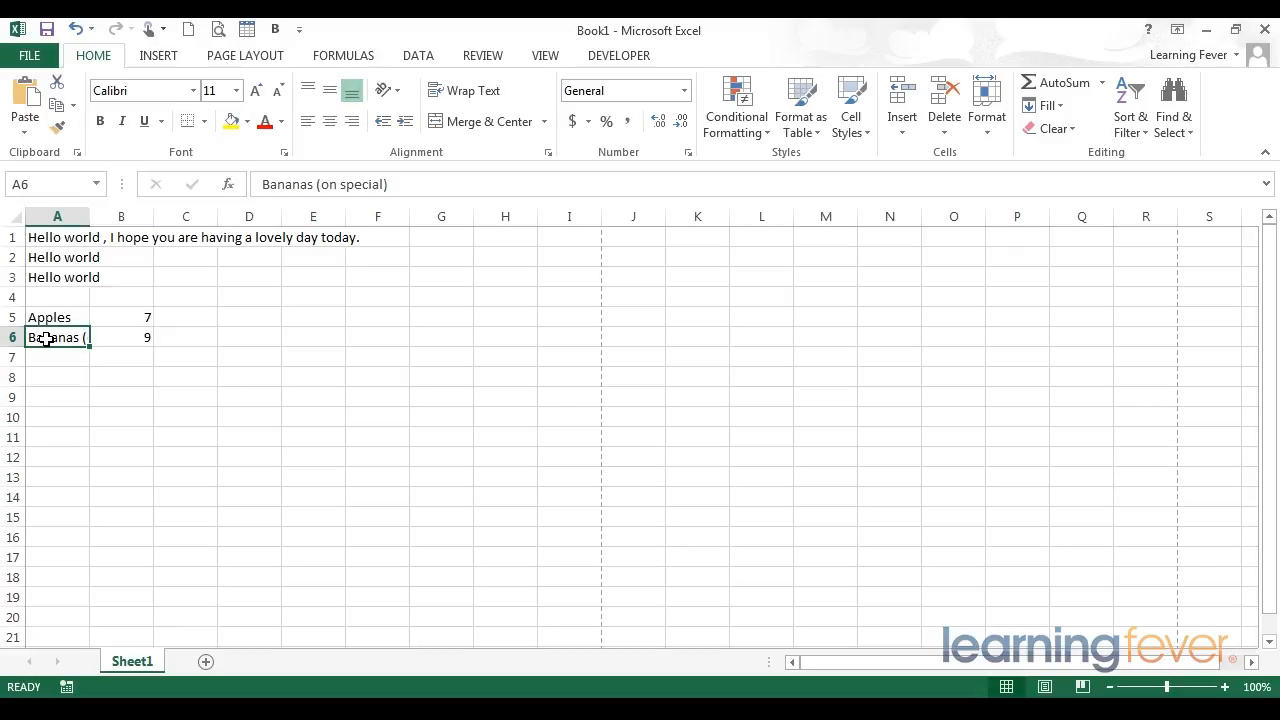
{"action": "left_click_drag", "start_coordinate": [89, 219], "coordinate": [333, 219]}
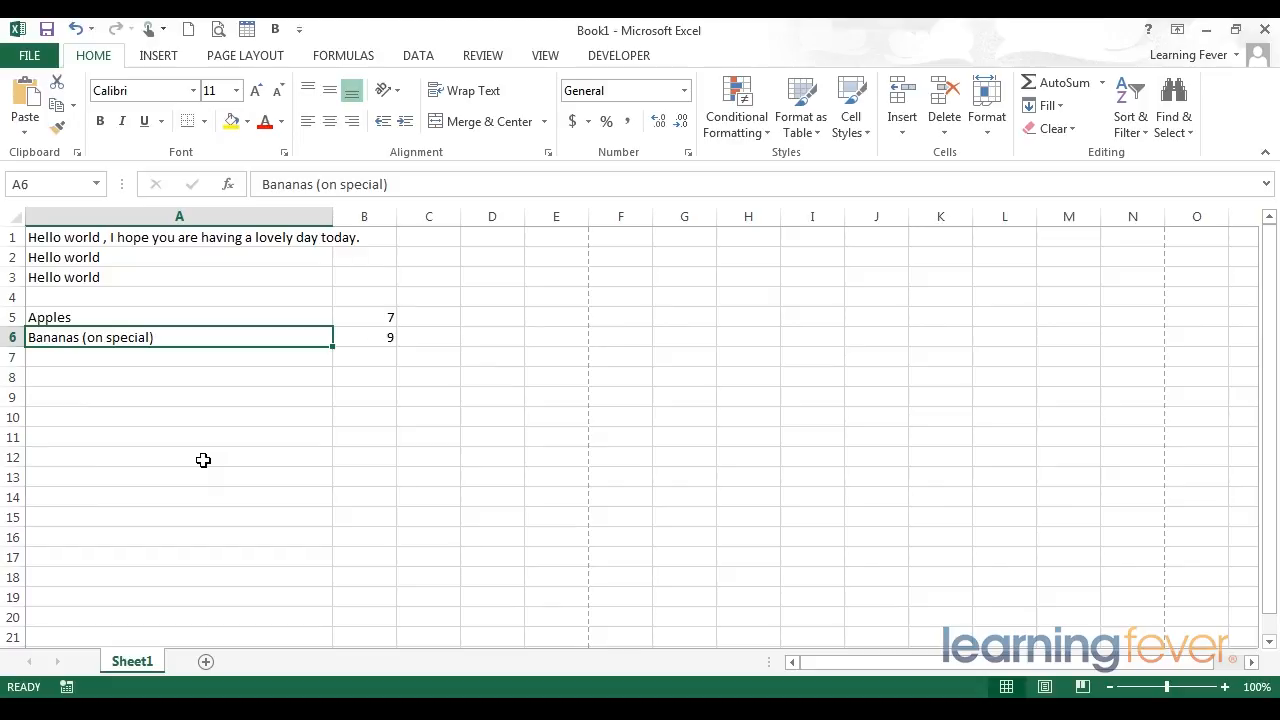
Step: Enter the date 15/01/2014 in cell B8
{"action": "left_click", "coordinate": [364, 383]}
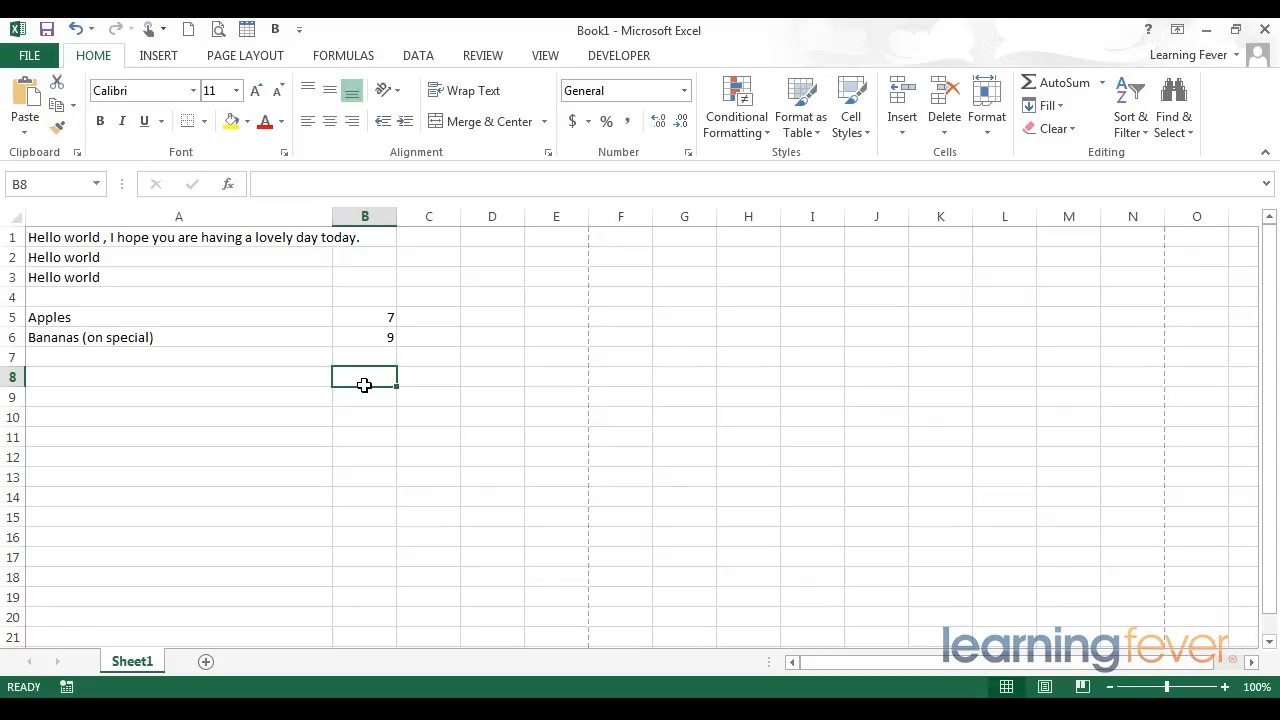
{"action": "type", "text": "15/"}
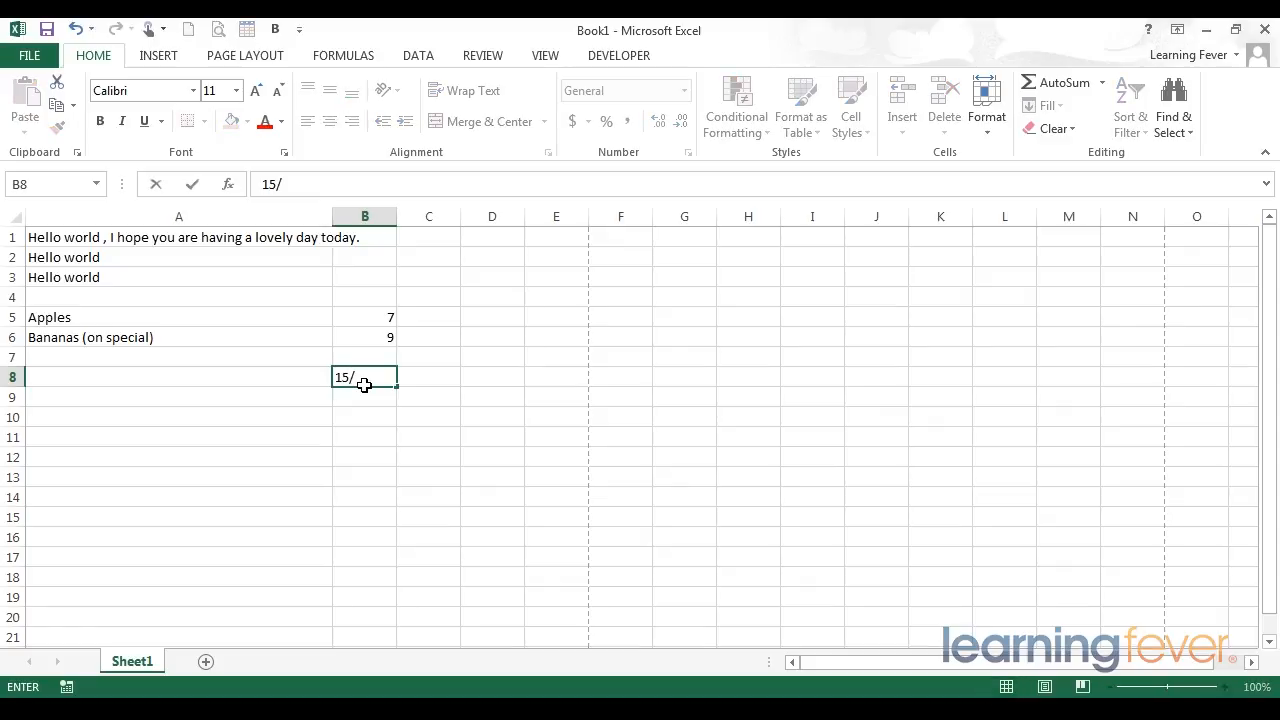
{"action": "type", "text": "01/"}
{"action": "type", "text": "2014"}
{"action": "key", "text": "Return"}
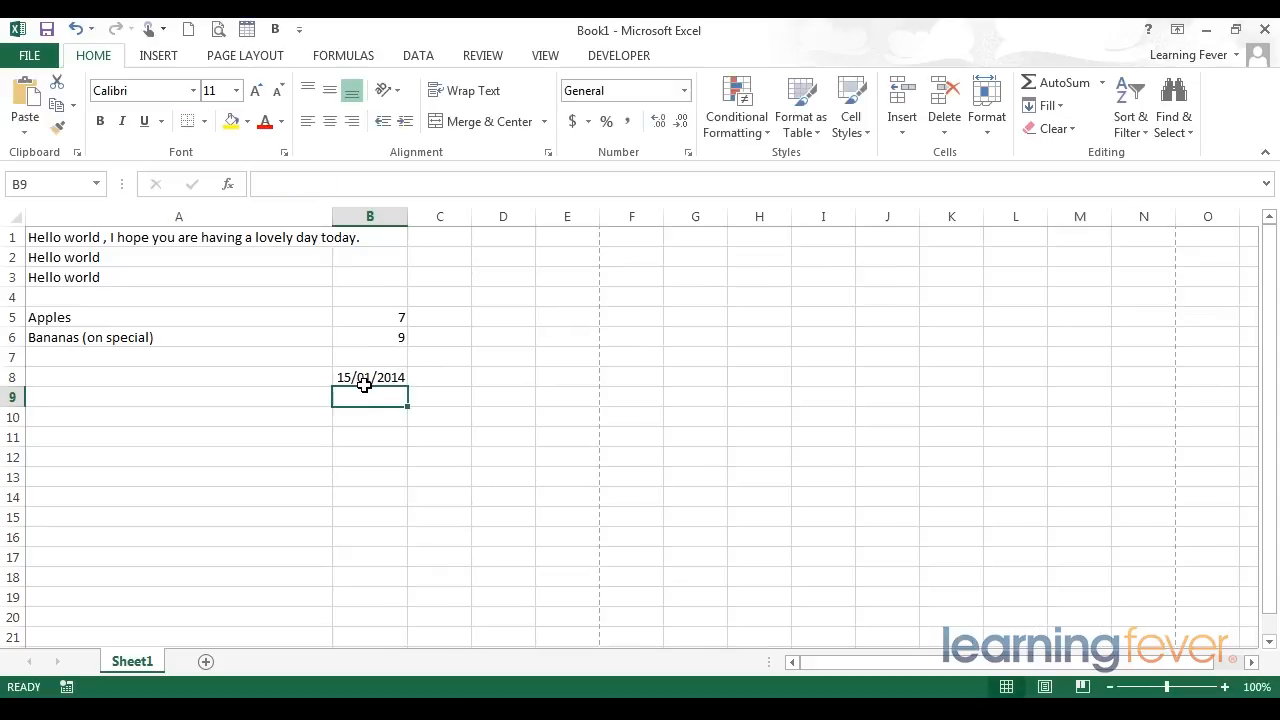
Step: Compare the number formats of the date in B8, the number in B5 and the text in A5
{"action": "left_click", "coordinate": [368, 378]}
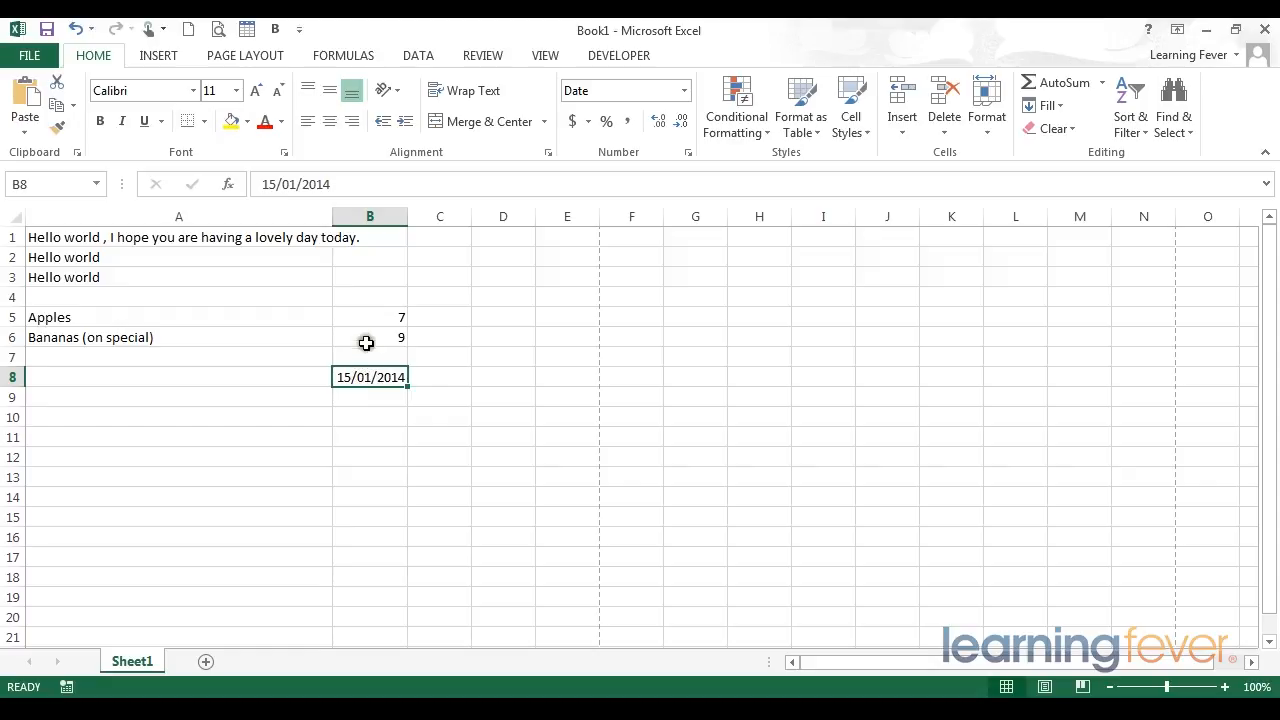
{"action": "left_click", "coordinate": [378, 314]}
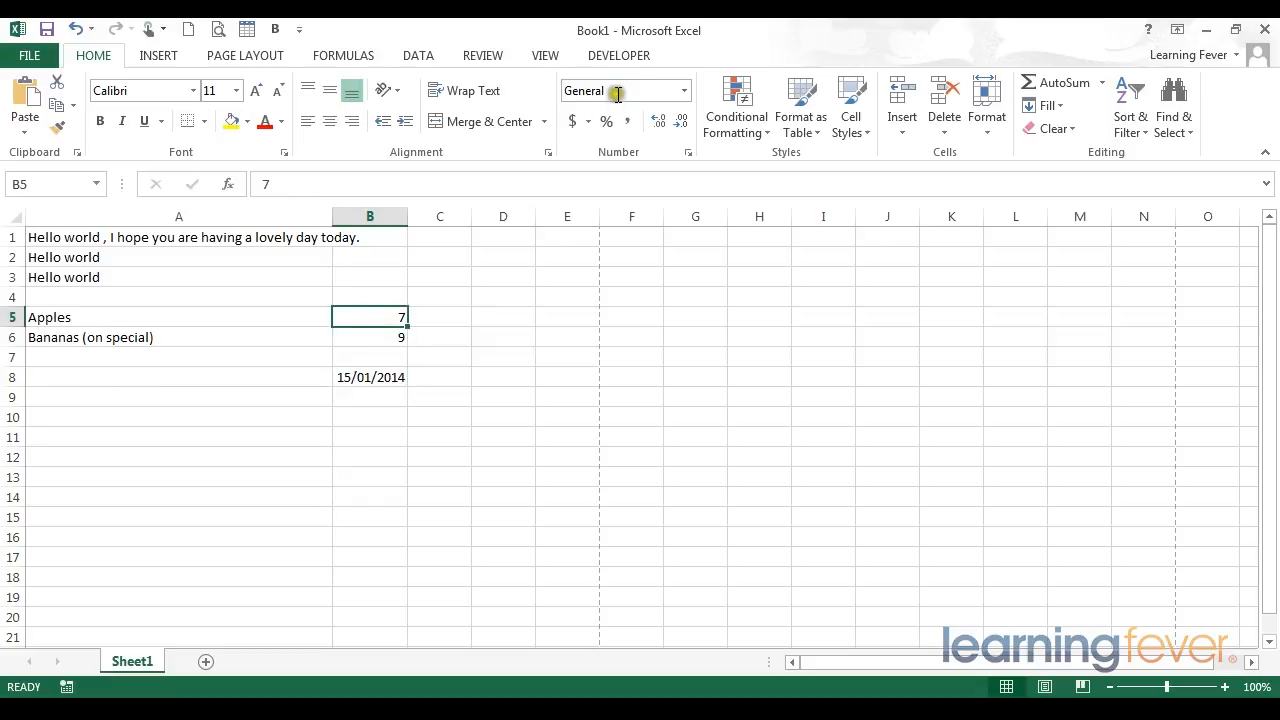
{"action": "left_click", "coordinate": [203, 318]}
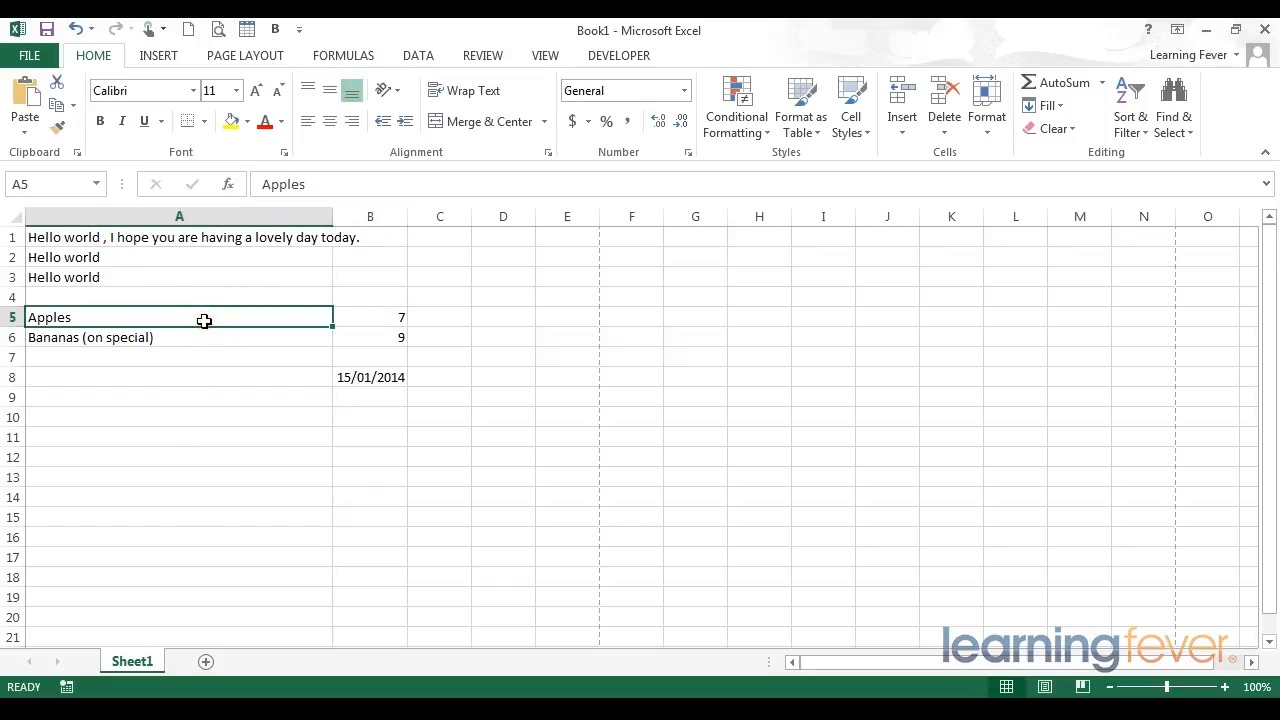
{"action": "left_click", "coordinate": [684, 90]}
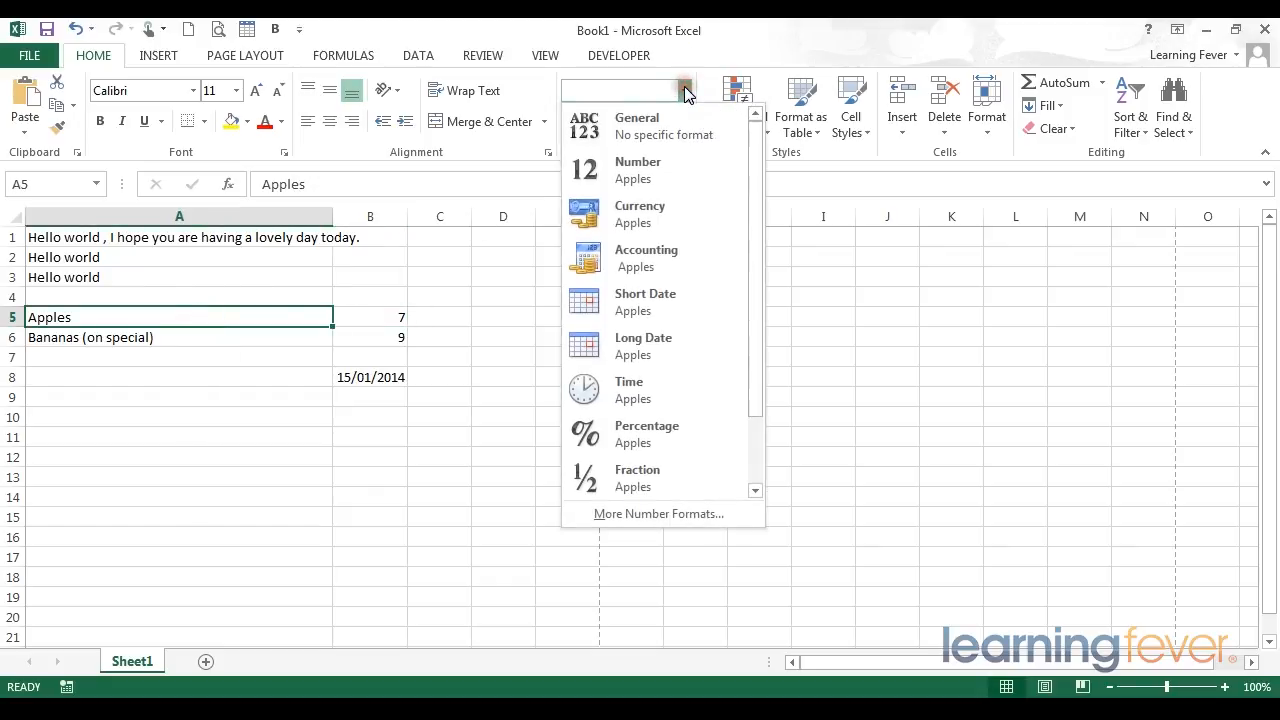
{"action": "left_click", "coordinate": [351, 312]}
Step: Apply the Number format to the Apples quantity in cell B5
{"action": "left_click", "coordinate": [360, 316]}
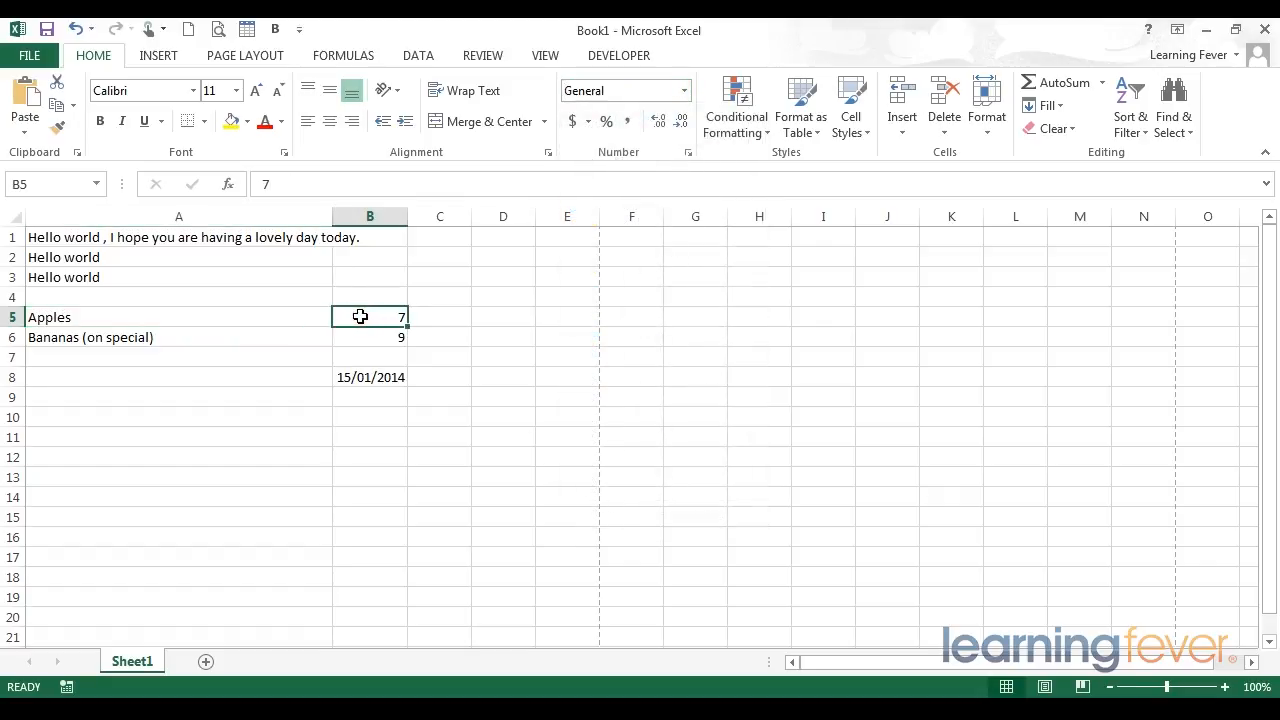
{"action": "left_click", "coordinate": [684, 91]}
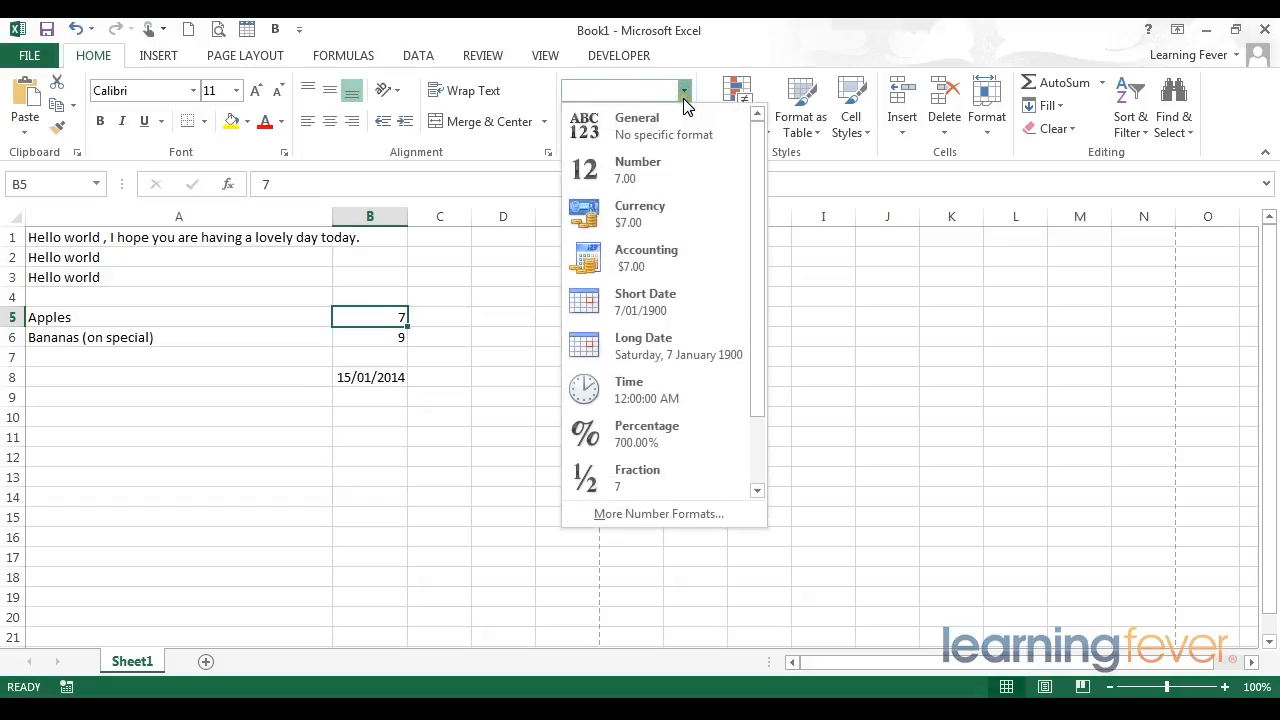
{"action": "left_click", "coordinate": [662, 167]}
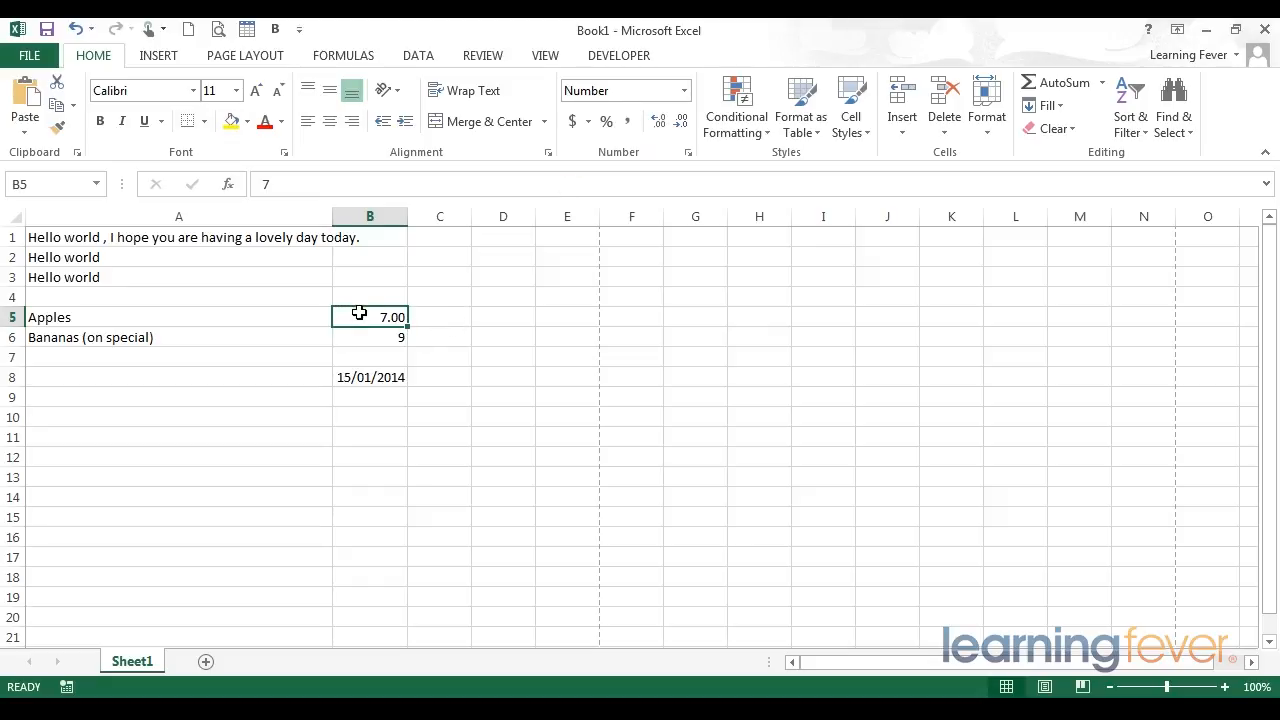
Step: Check the number format of the date in B8 and the available format options
{"action": "left_click", "coordinate": [361, 378]}
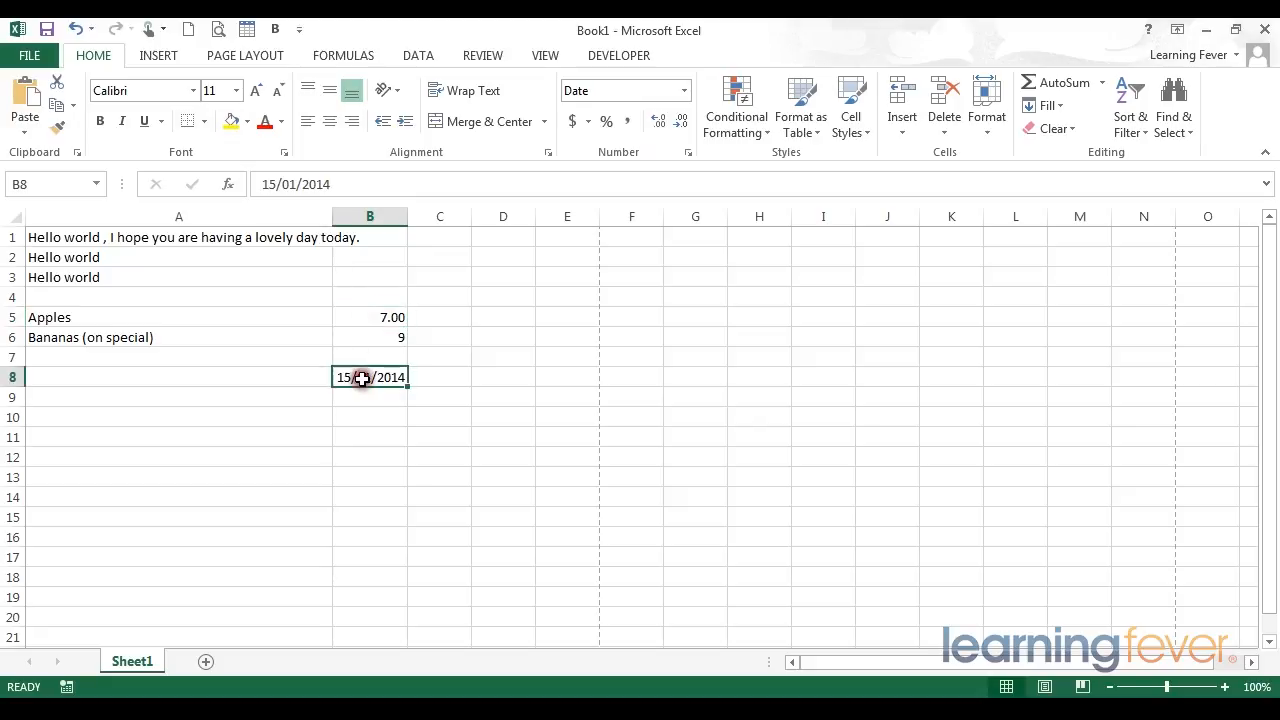
{"action": "left_click", "coordinate": [685, 91]}
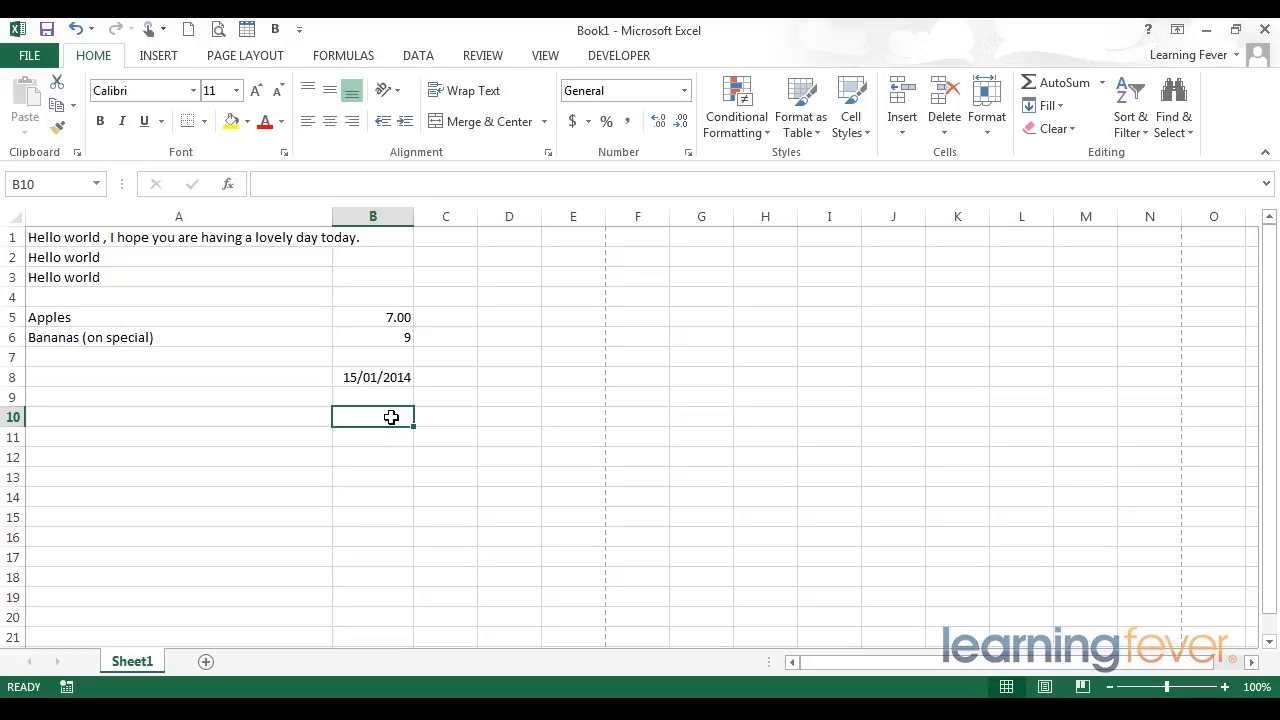
Step: Enter the time 12:00:23 PM in cell B10
{"action": "type", "text": "12"}
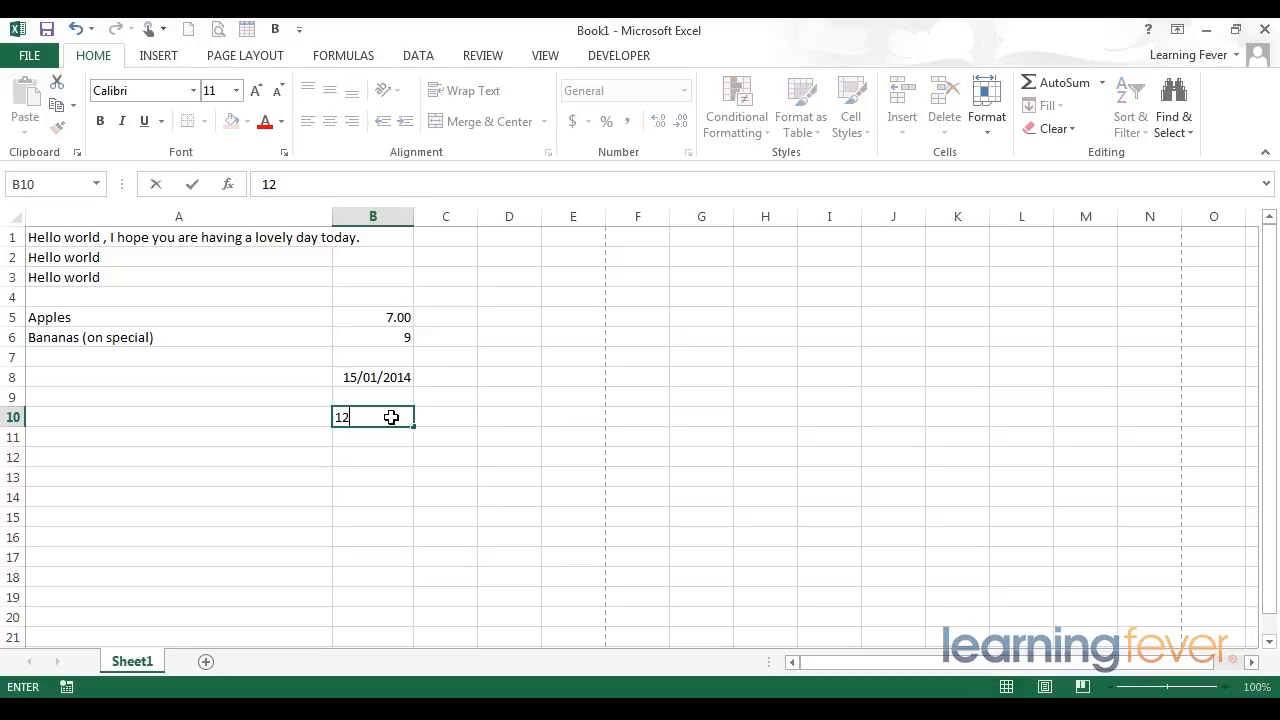
{"action": "type", "text": ":00:23 PM"}
{"action": "key", "text": "Return"}
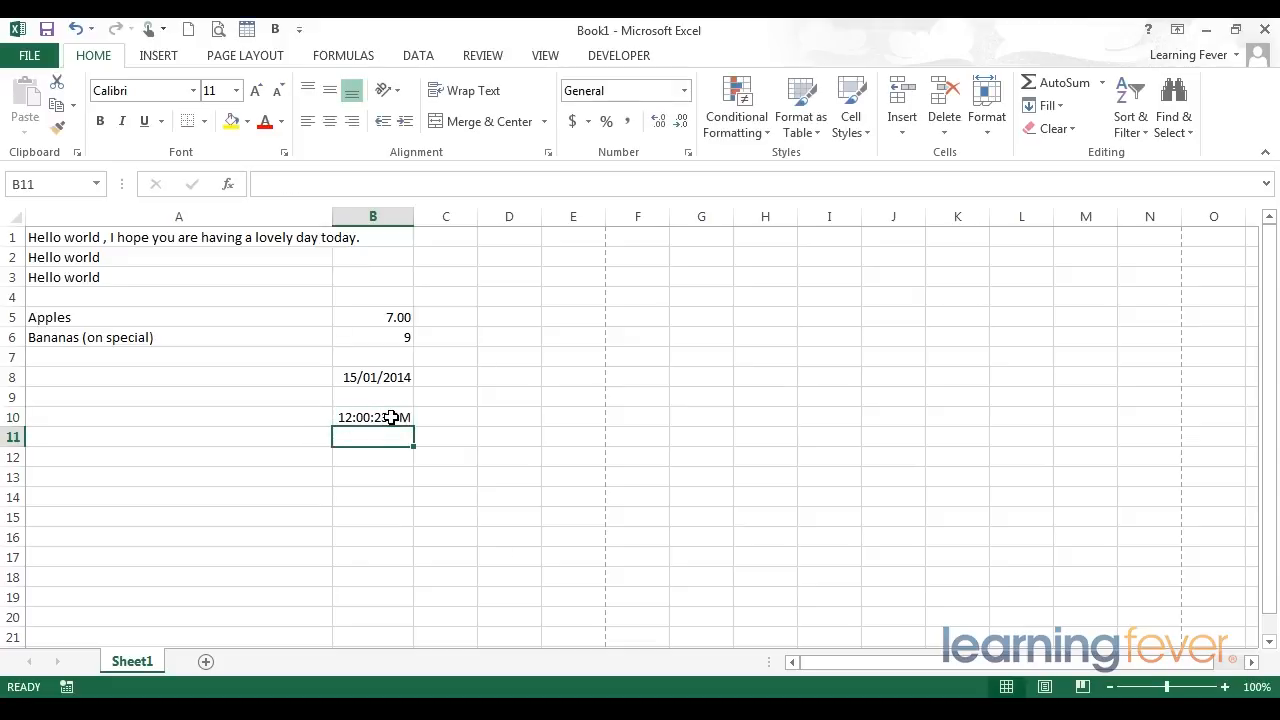
Step: Apply the Time format to cell B10
{"action": "left_click", "coordinate": [391, 417]}
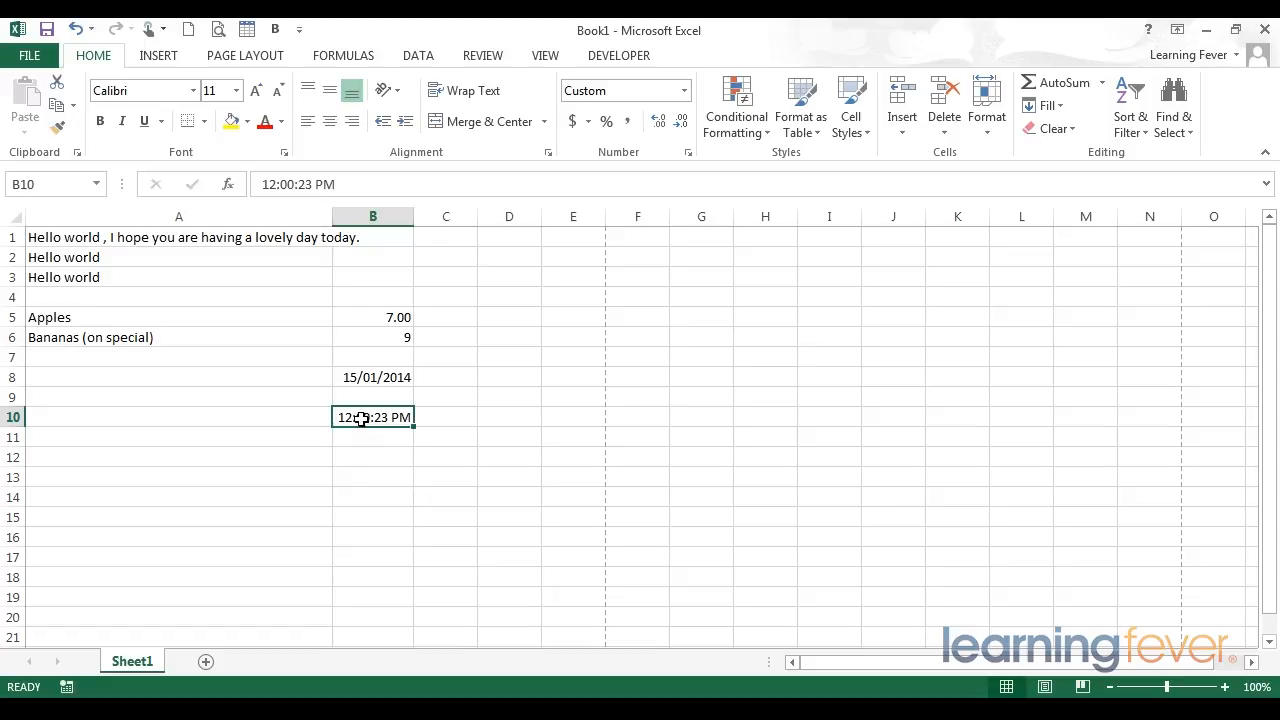
{"action": "left_click", "coordinate": [678, 92]}
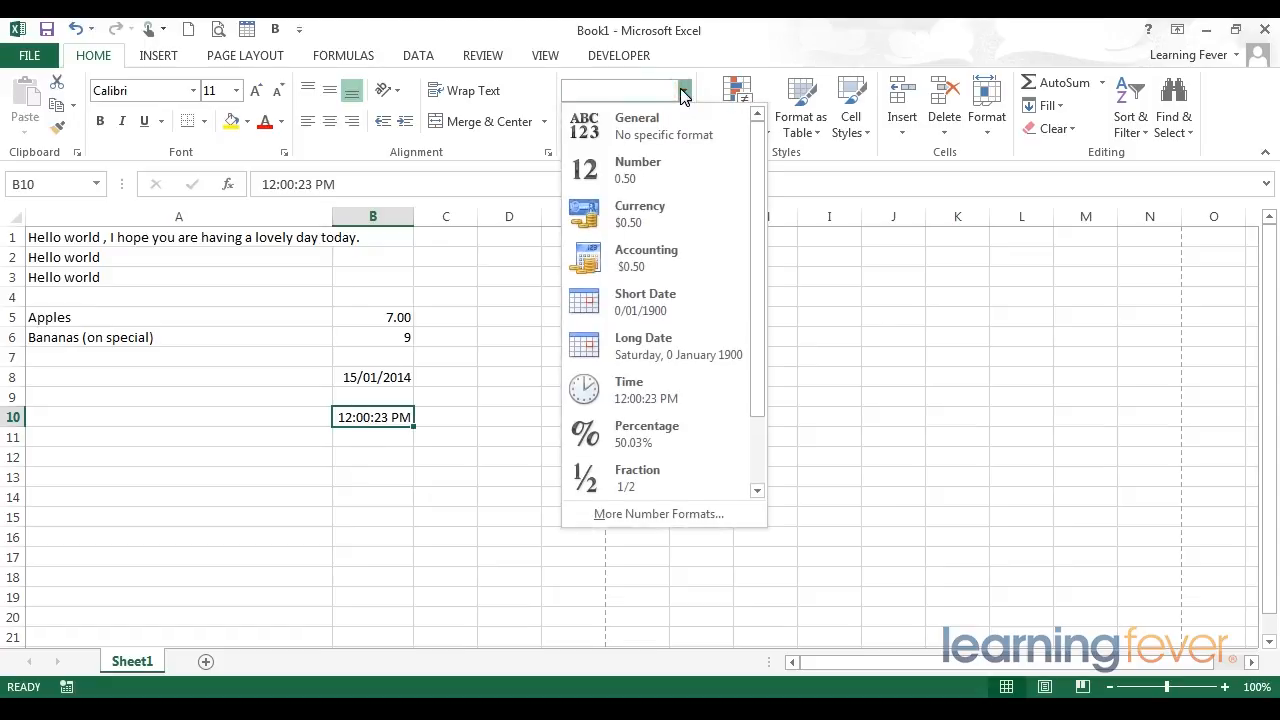
{"action": "left_click", "coordinate": [601, 388]}
{"action": "left_click", "coordinate": [428, 417]}
{"action": "left_click", "coordinate": [386, 417]}
Step: Compare the formats of the date in B8, the time in B10 and the number in B5
{"action": "left_click", "coordinate": [372, 377]}
{"action": "left_click", "coordinate": [372, 417]}
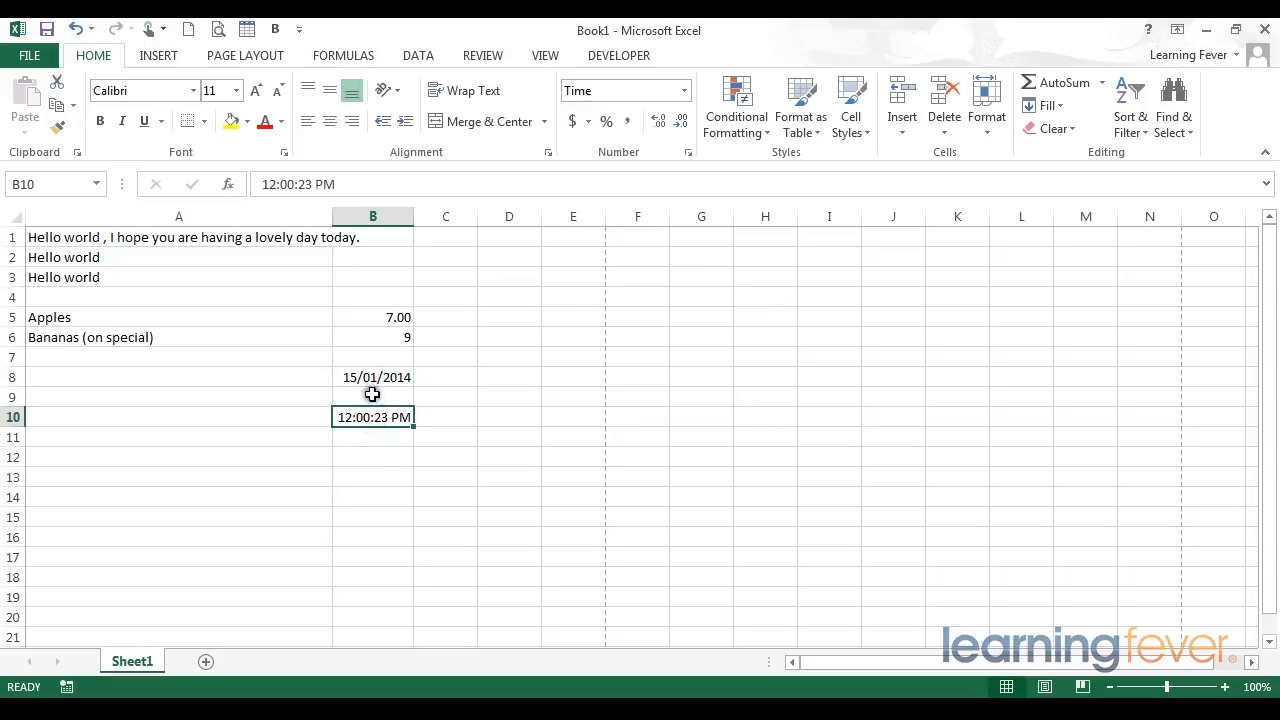
{"action": "left_click", "coordinate": [372, 374]}
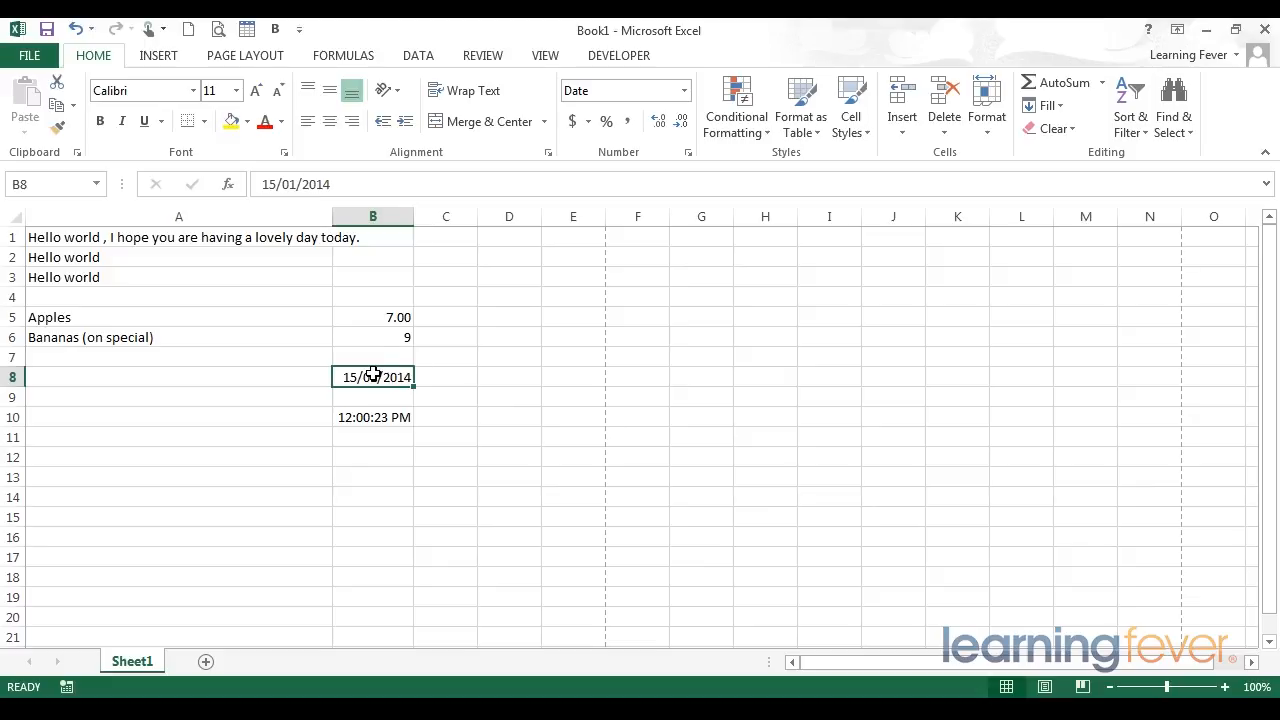
{"action": "left_click", "coordinate": [383, 317]}
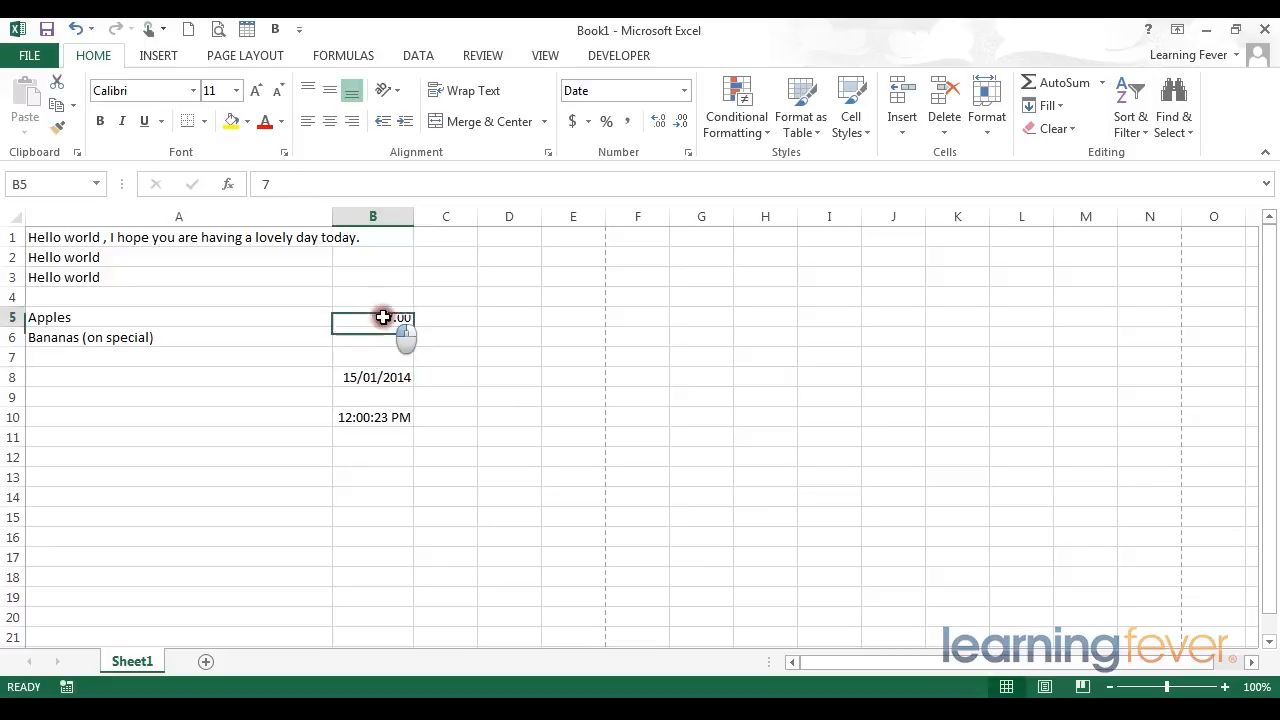
{"action": "left_click", "coordinate": [369, 377]}
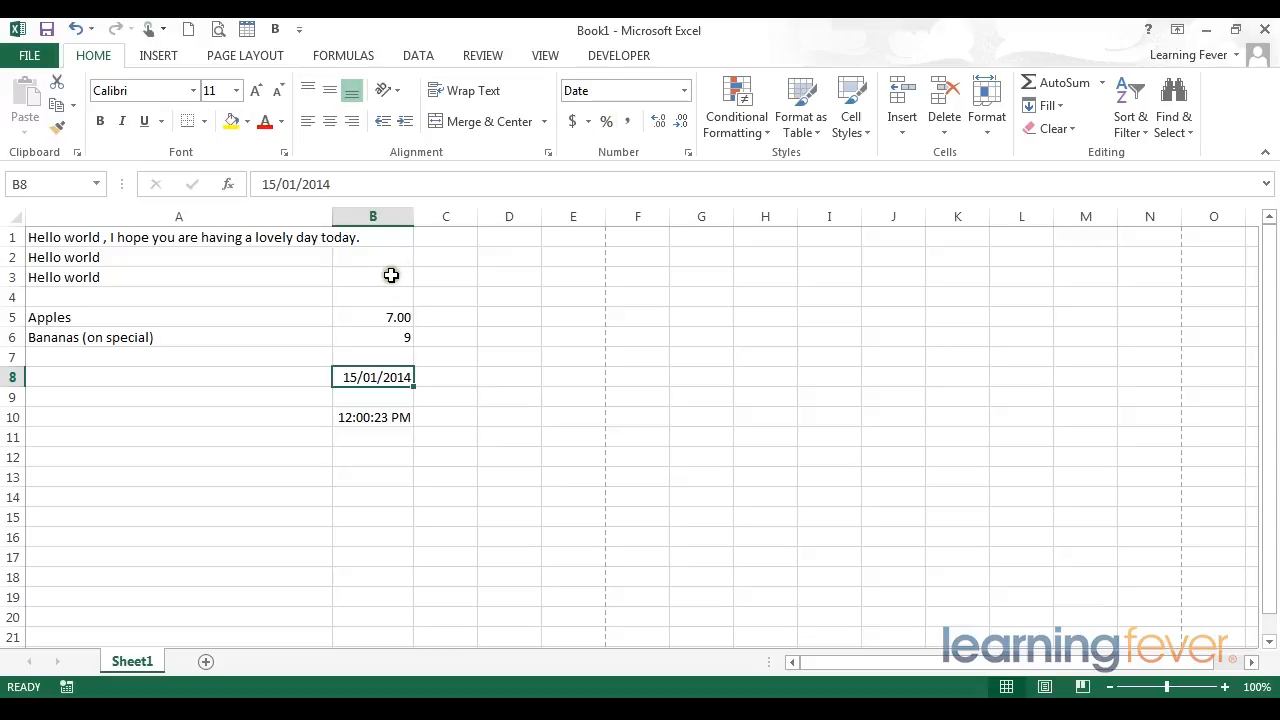
Step: Apply the Number format to the whole range B3:B13
{"action": "left_click_drag", "start_coordinate": [383, 277], "coordinate": [378, 487]}
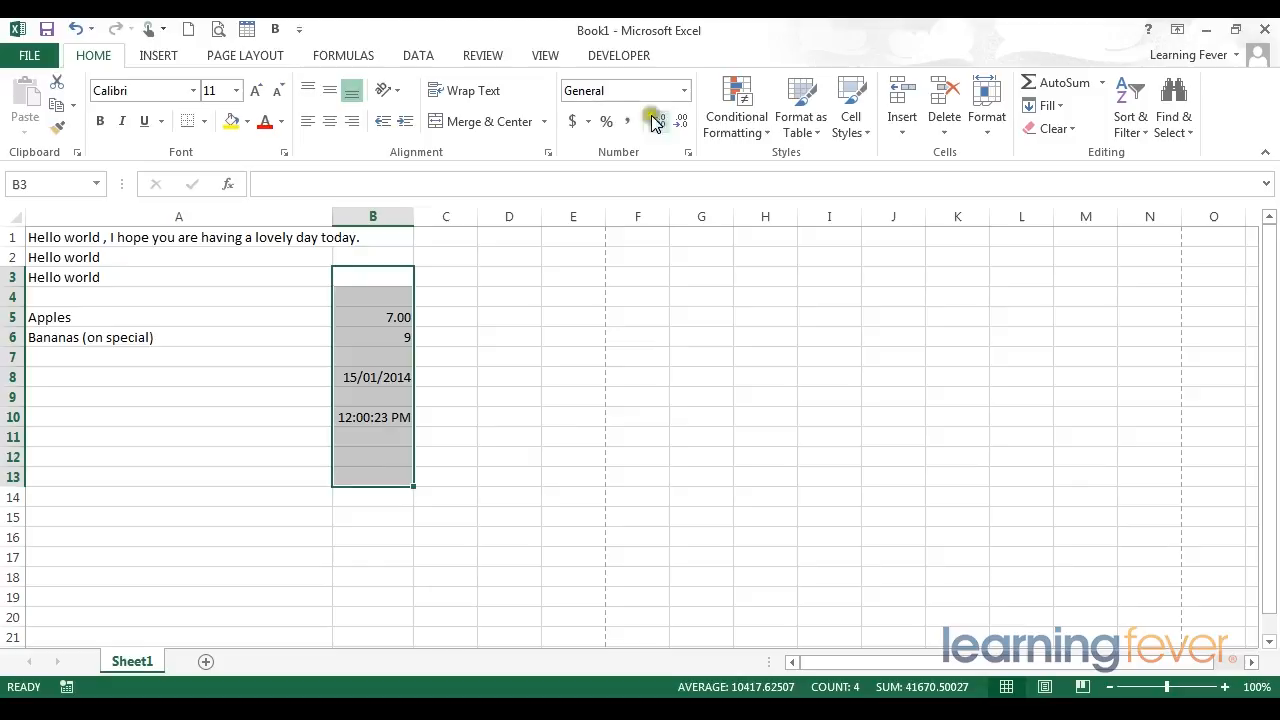
{"action": "left_click", "coordinate": [684, 90]}
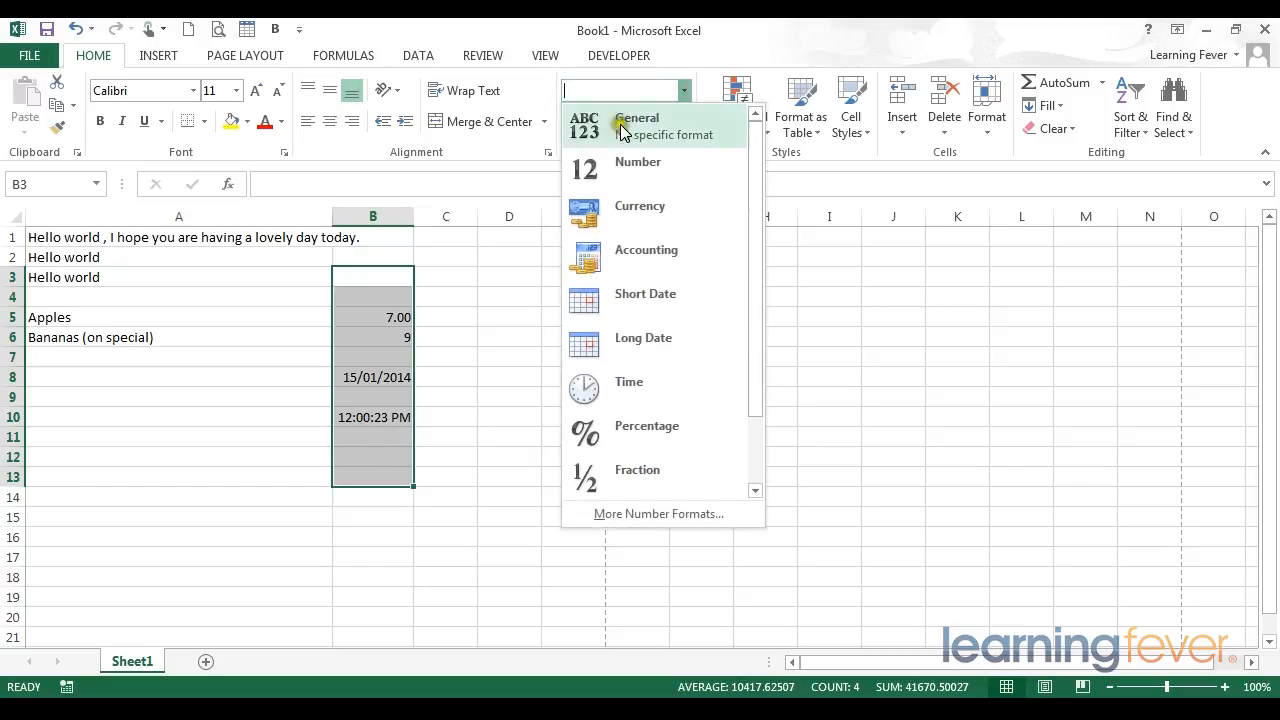
{"action": "left_click", "coordinate": [615, 172]}
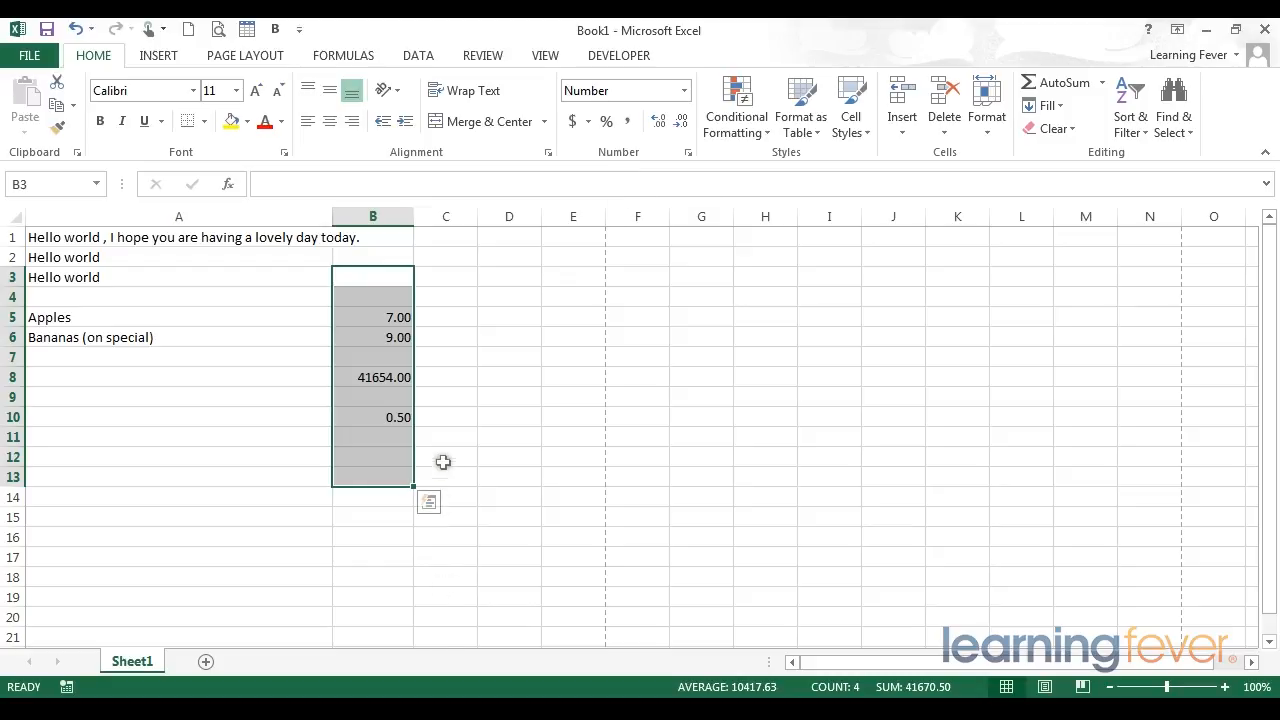
Step: Enter the value 0 in cell C8, beside the date's serial number
{"action": "left_click", "coordinate": [447, 378]}
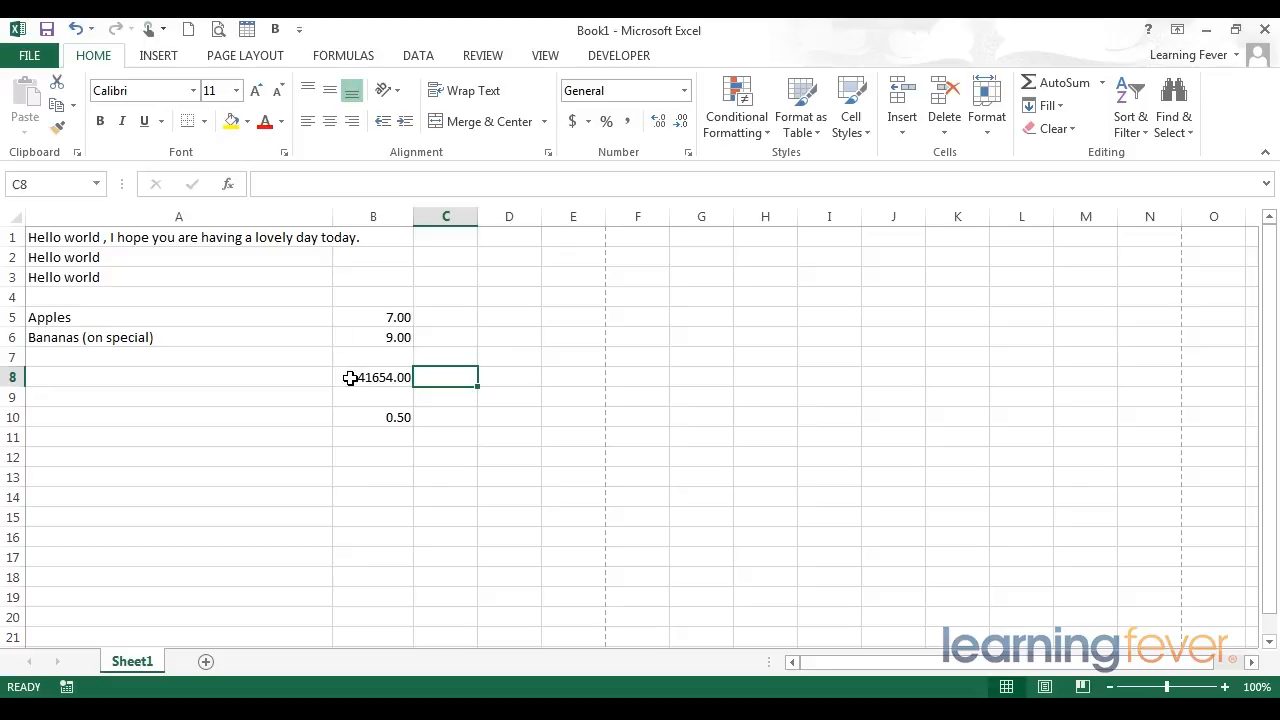
{"action": "type", "text": "="}
{"action": "key", "text": "BackSpace"}
{"action": "type", "text": "0"}
{"action": "key", "text": "Return"}
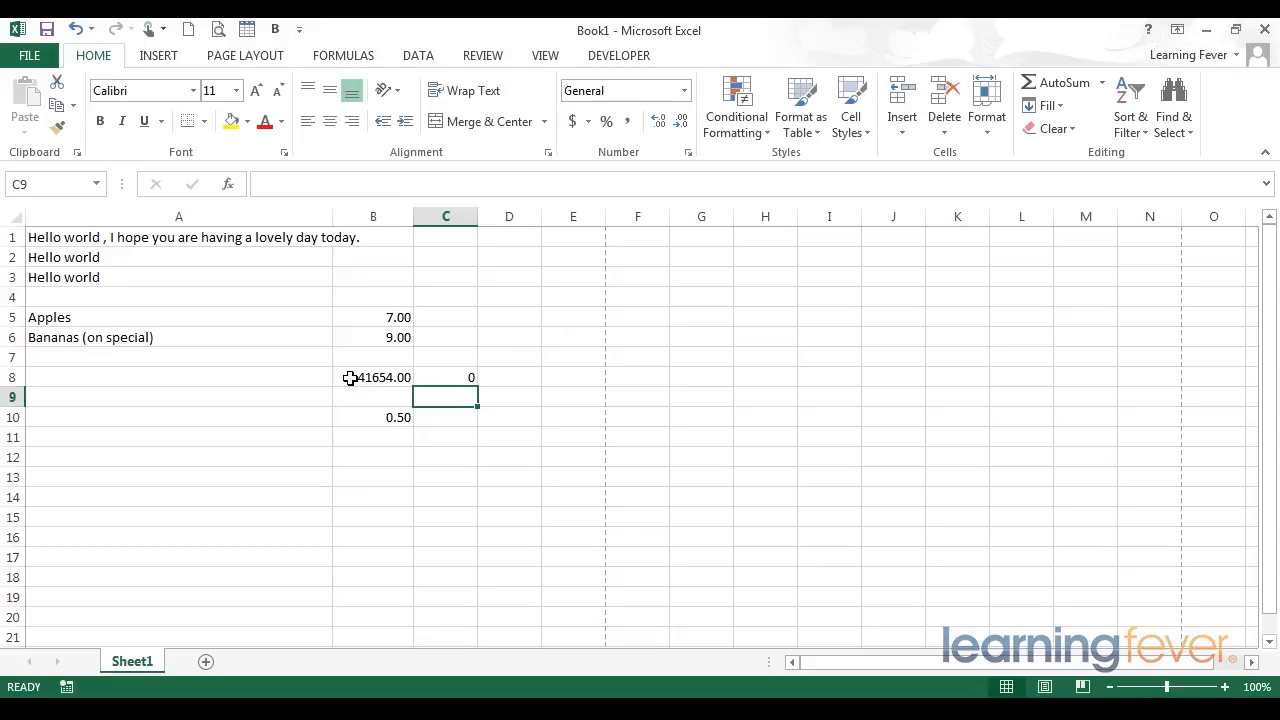
Step: Apply the Short Date format to the zero in cell C8
{"action": "left_click", "coordinate": [468, 378]}
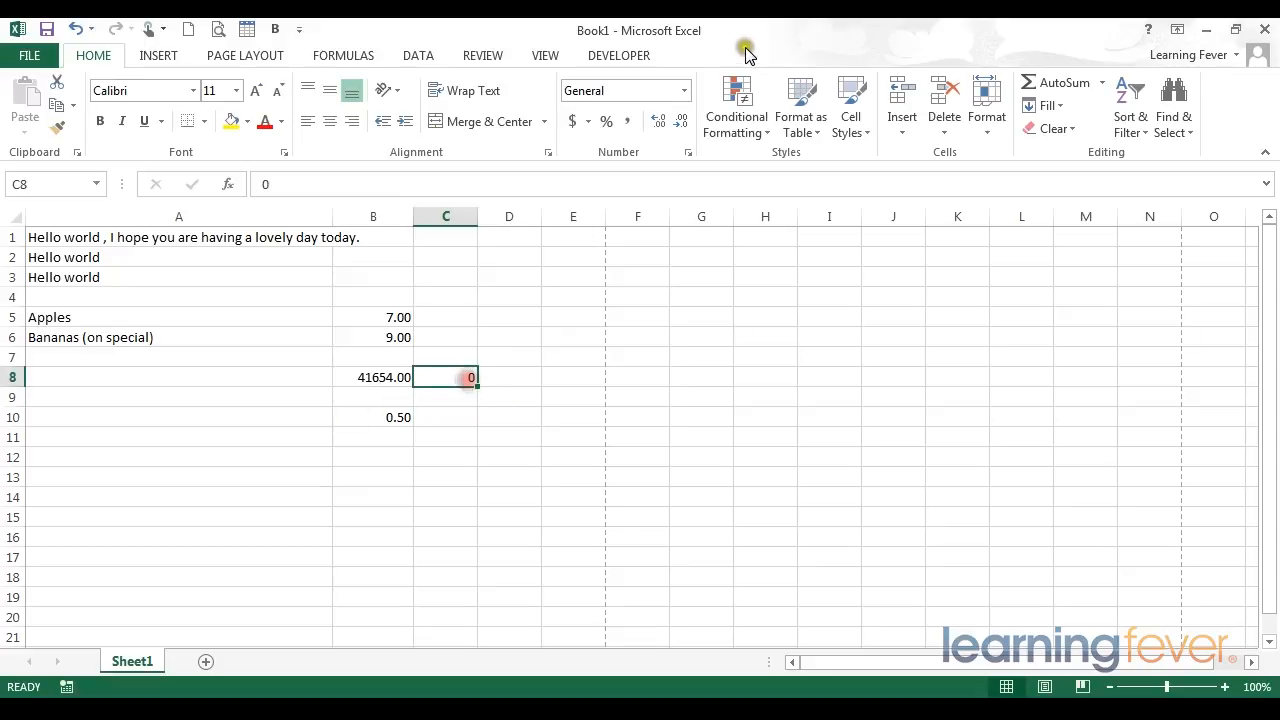
{"action": "left_click", "coordinate": [682, 90]}
{"action": "left_click", "coordinate": [677, 296]}
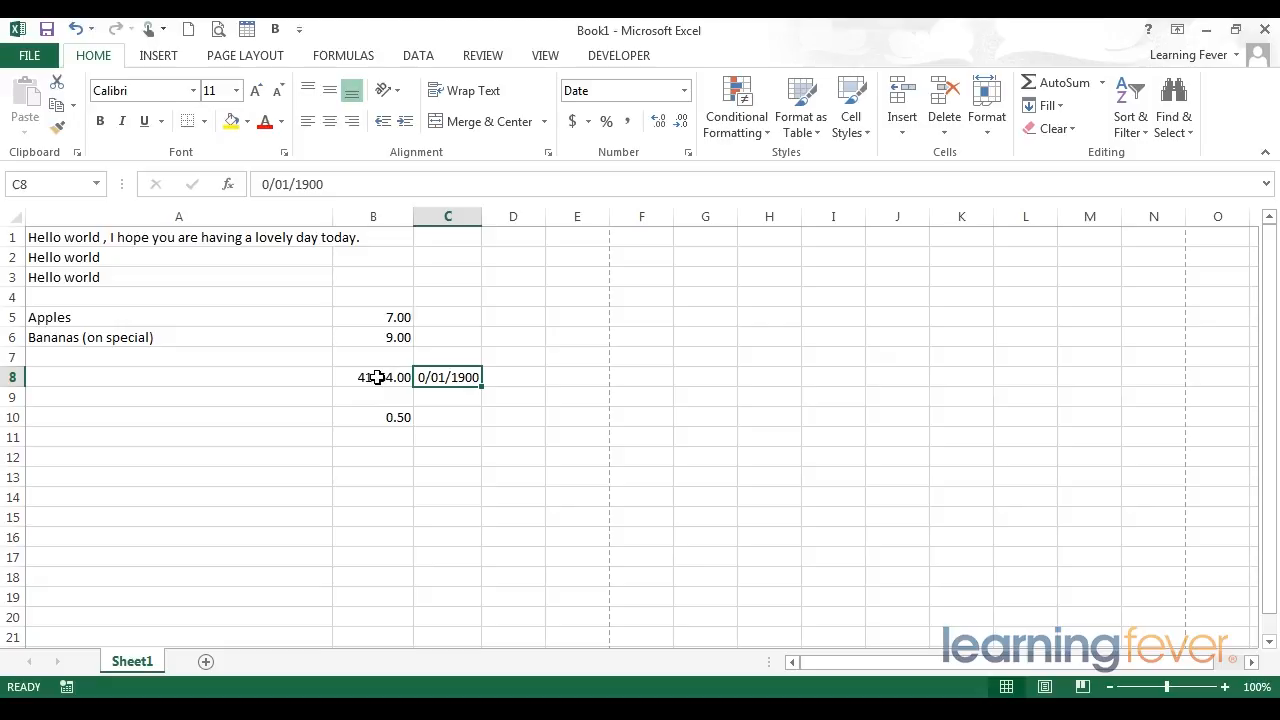
Step: Change the serial number in cell B8 to 41655, entered as a plain value without an equals sign
{"action": "left_click", "coordinate": [377, 377]}
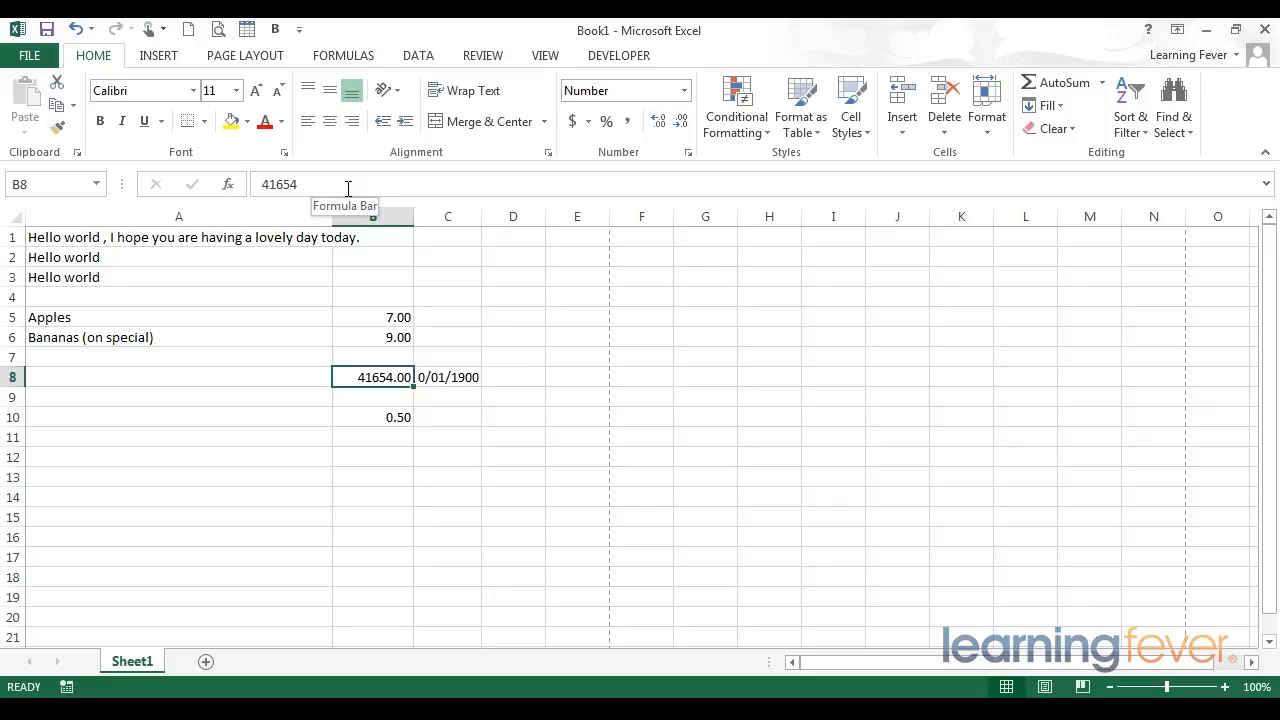
{"action": "left_click", "coordinate": [262, 184]}
{"action": "type", "text": "="}
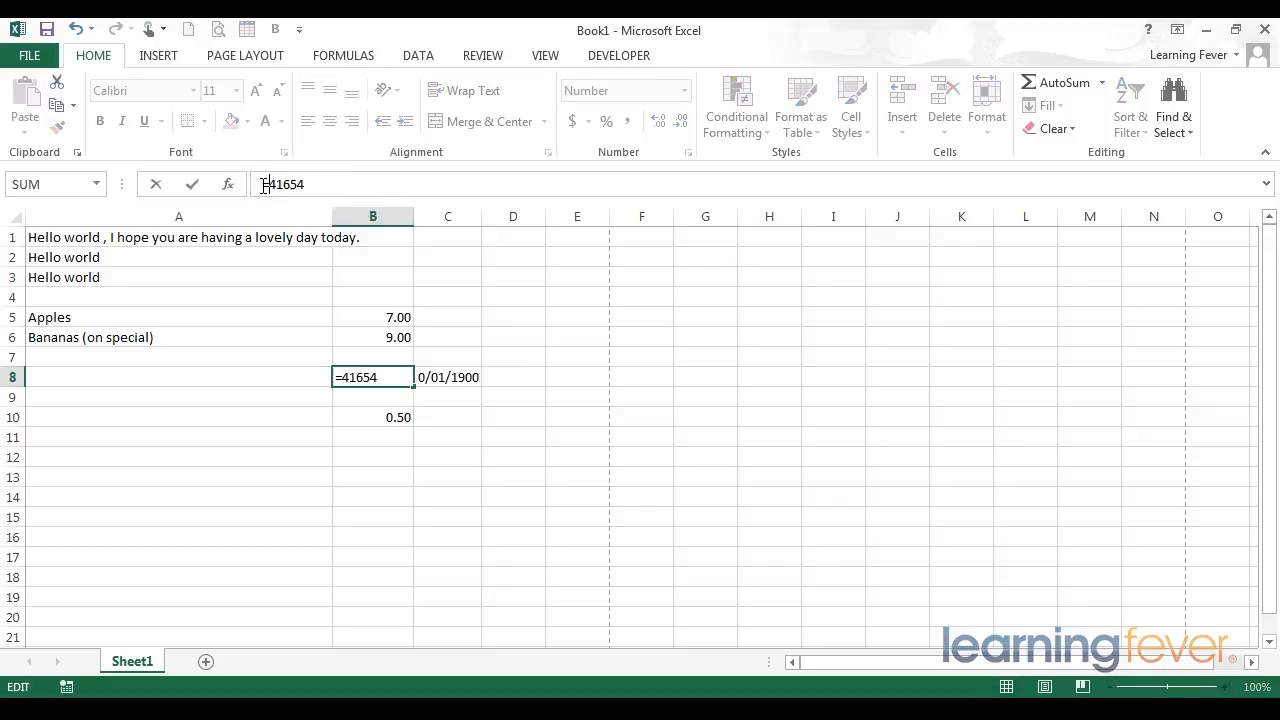
{"action": "left_click", "coordinate": [318, 184]}
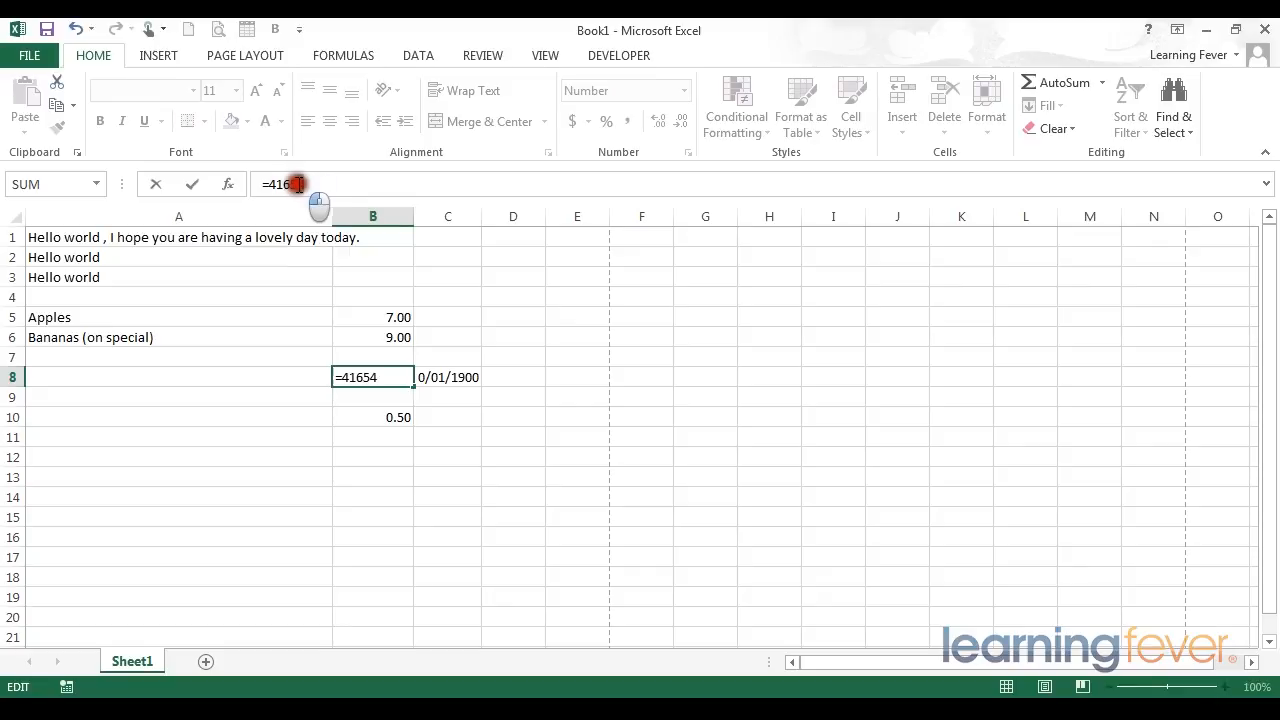
{"action": "key", "text": "BackSpace"}
{"action": "type", "text": "5"}
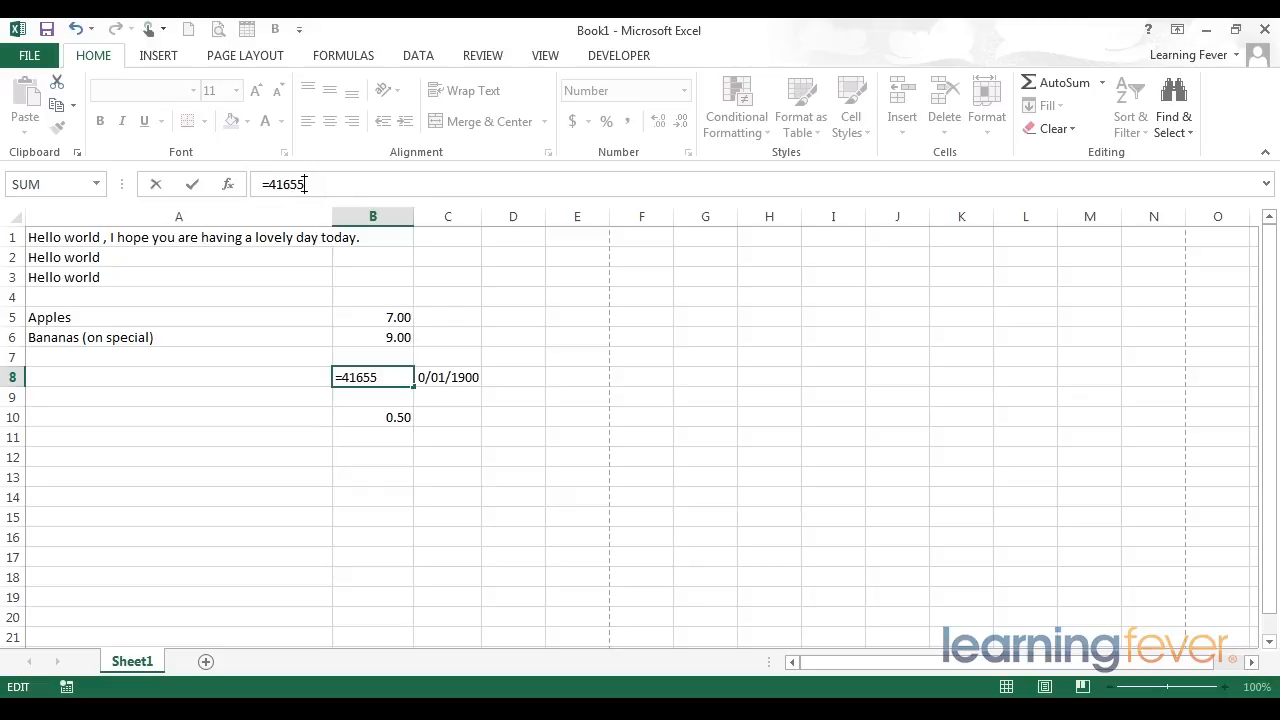
{"action": "left_click", "coordinate": [268, 184]}
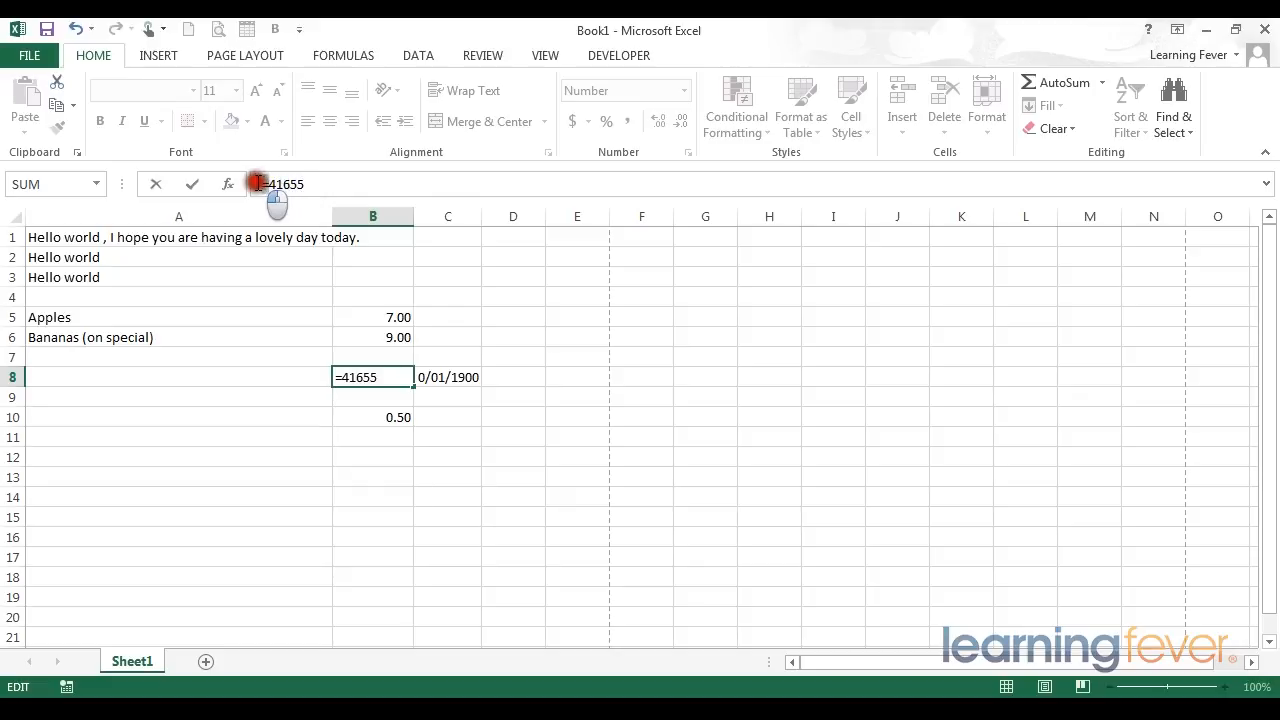
{"action": "key", "text": "BackSpace"}
{"action": "key", "text": "Return"}
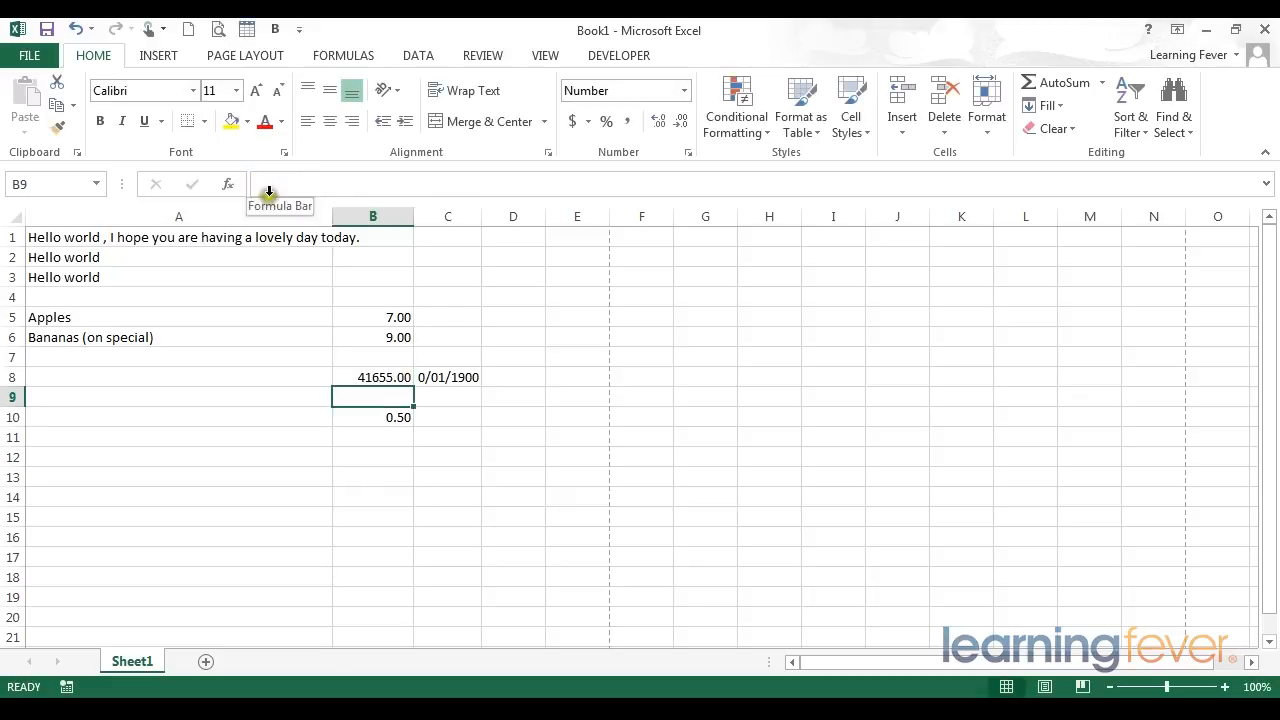
Step: Apply the Short Date format to the serial number 41655 in cell B8
{"action": "left_click", "coordinate": [371, 377]}
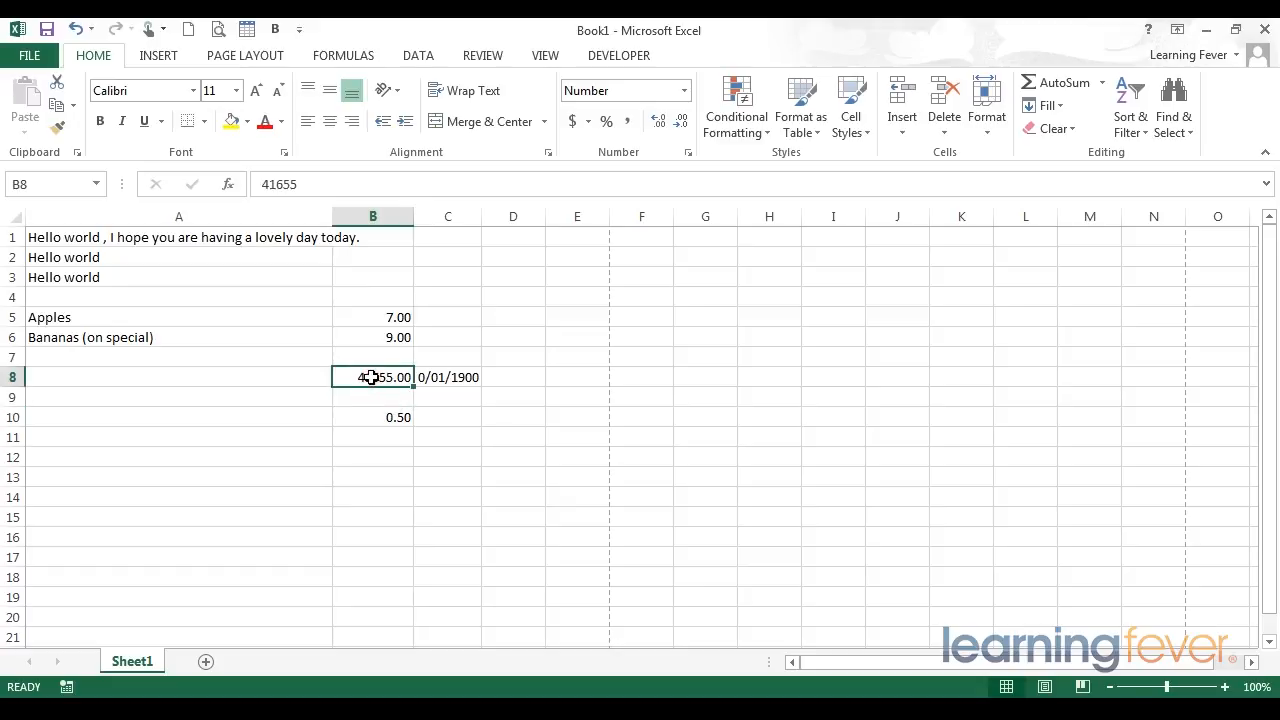
{"action": "left_click", "coordinate": [684, 91]}
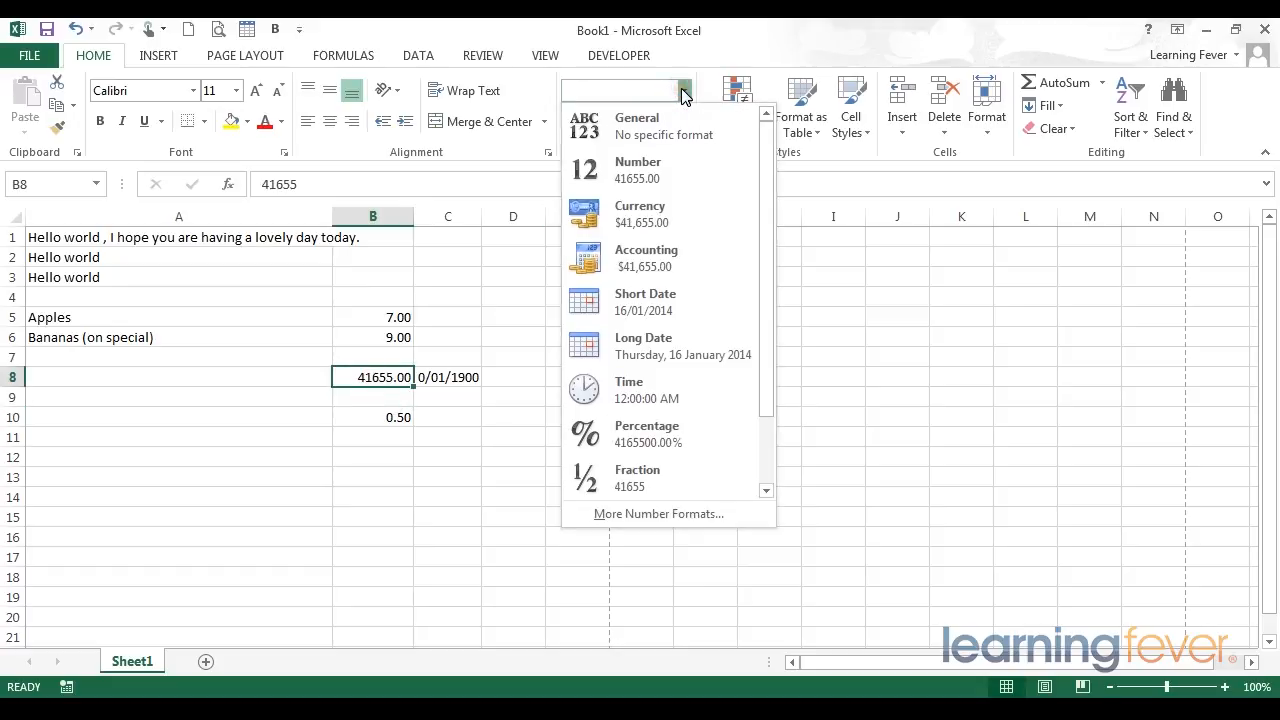
{"action": "left_click", "coordinate": [618, 312]}
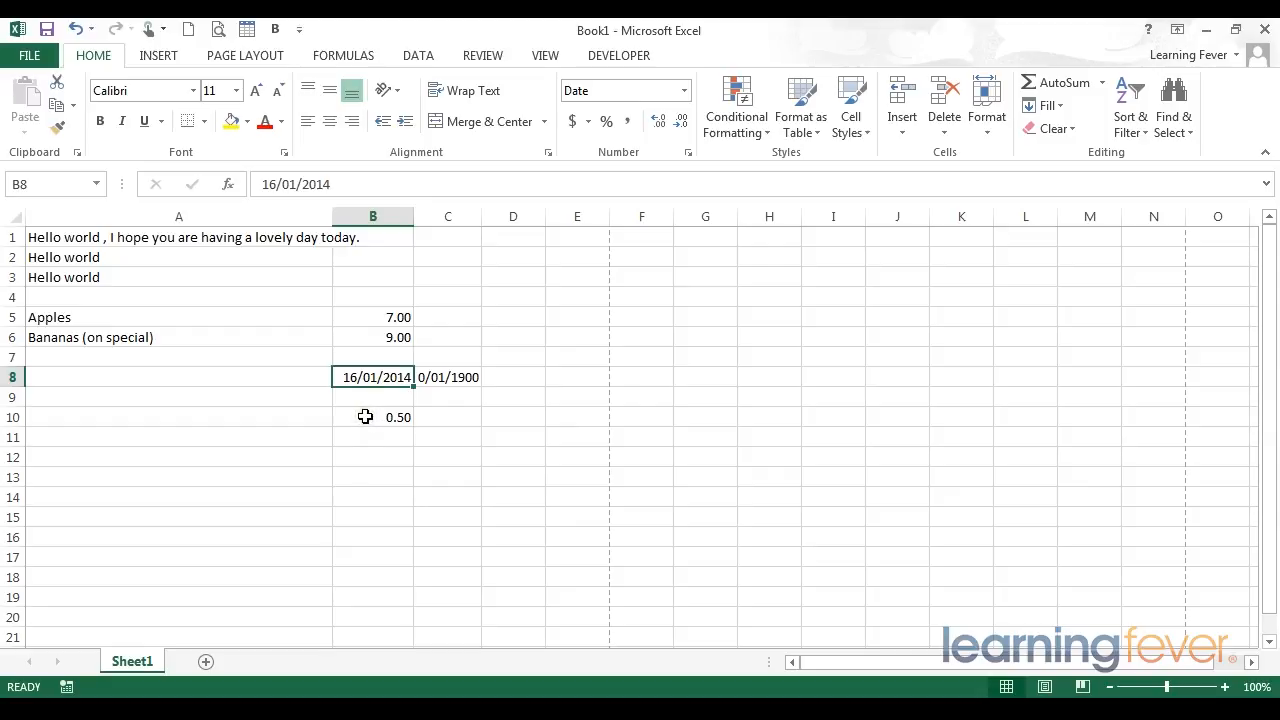
Step: Enter 0.25 in cell B11, below the existing time value, and apply the Time format to it
{"action": "left_click", "coordinate": [365, 416]}
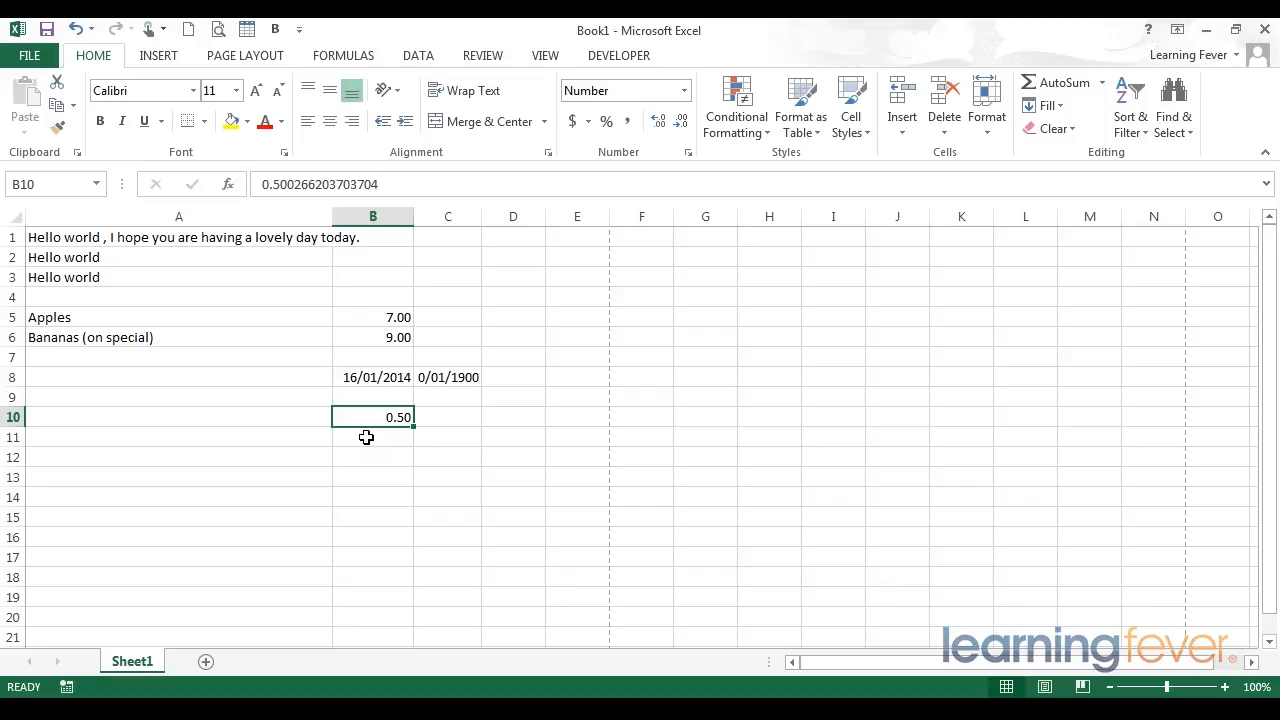
{"action": "left_click", "coordinate": [366, 437]}
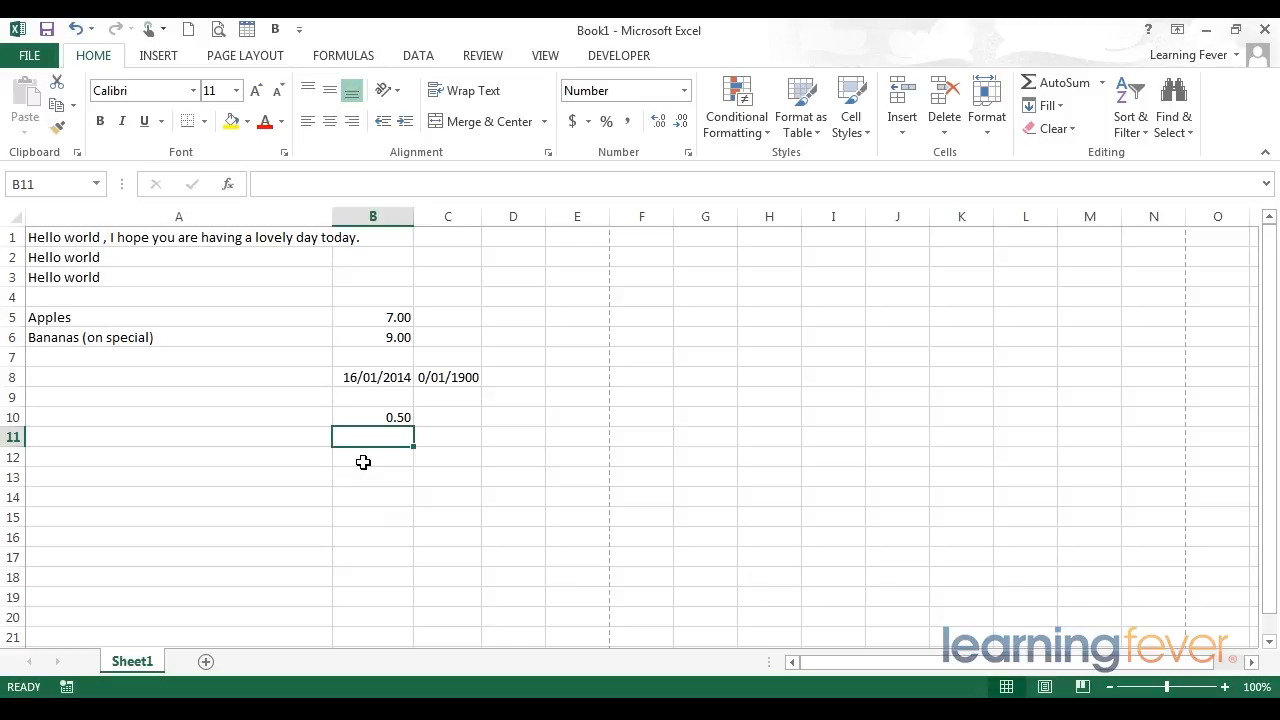
{"action": "type", "text": "0.25"}
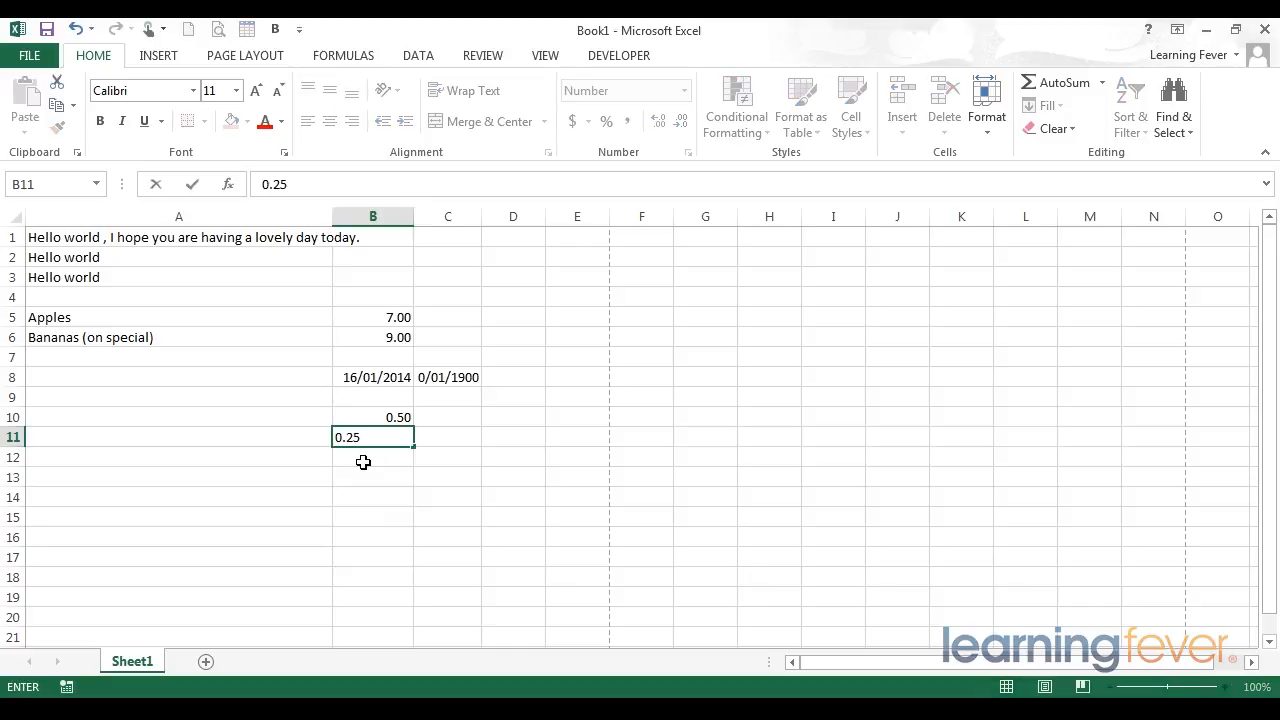
{"action": "key", "text": "Return"}
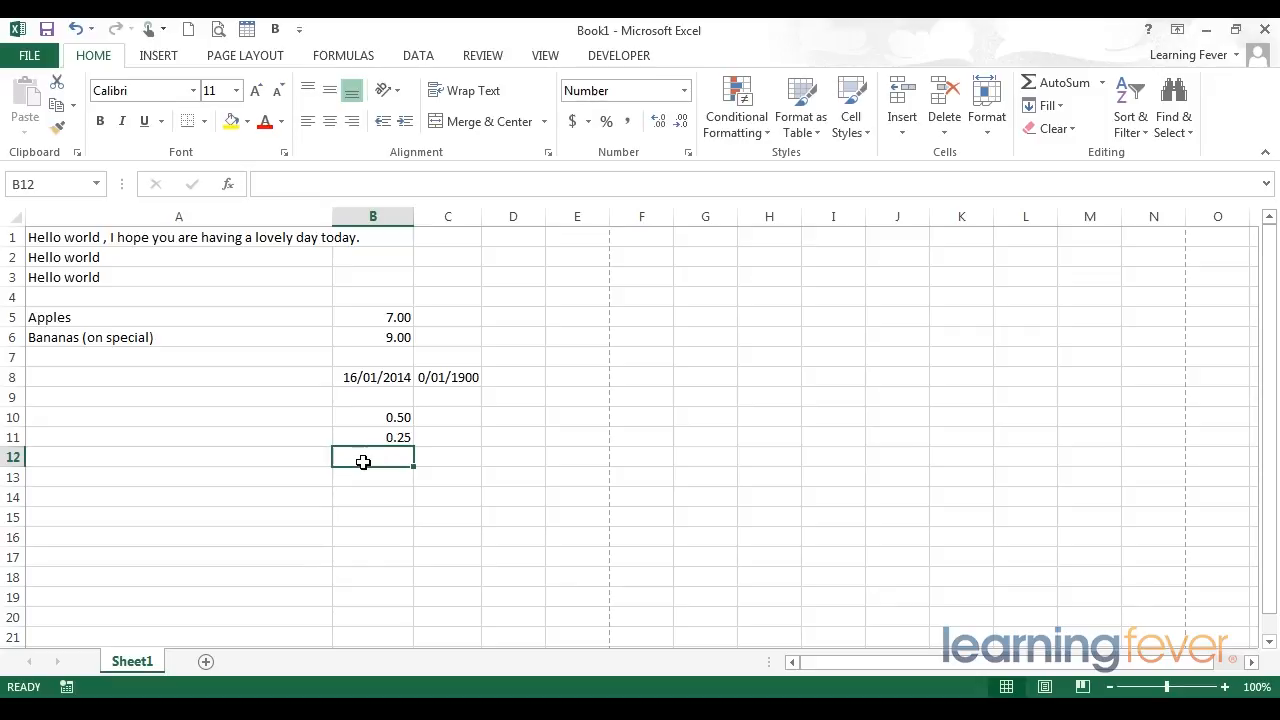
{"action": "left_click", "coordinate": [368, 437]}
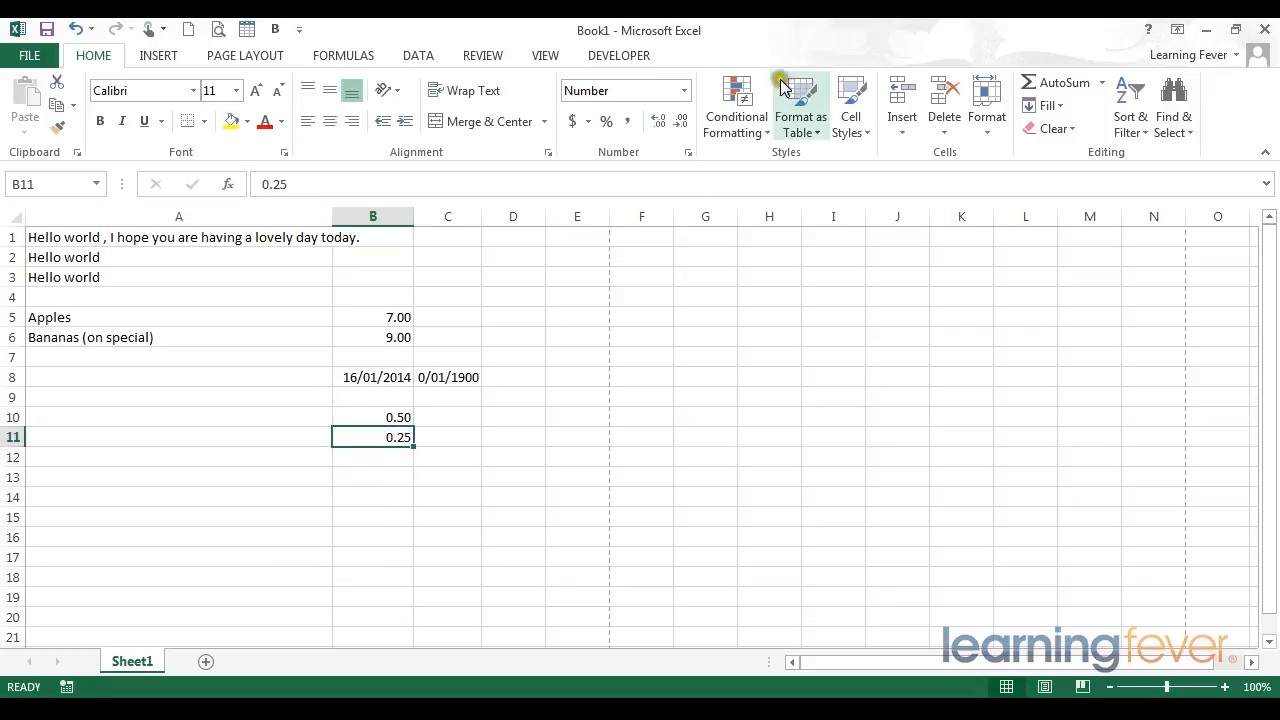
{"action": "left_click", "coordinate": [684, 91]}
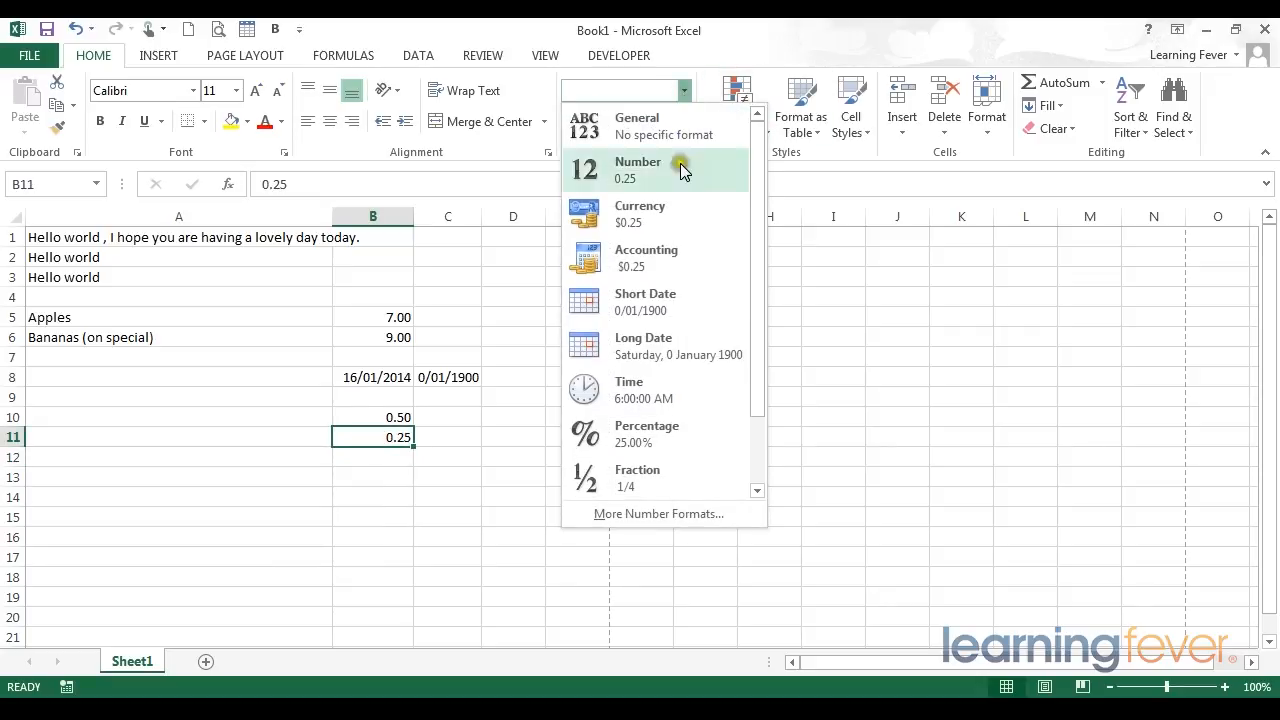
{"action": "left_click", "coordinate": [590, 392]}
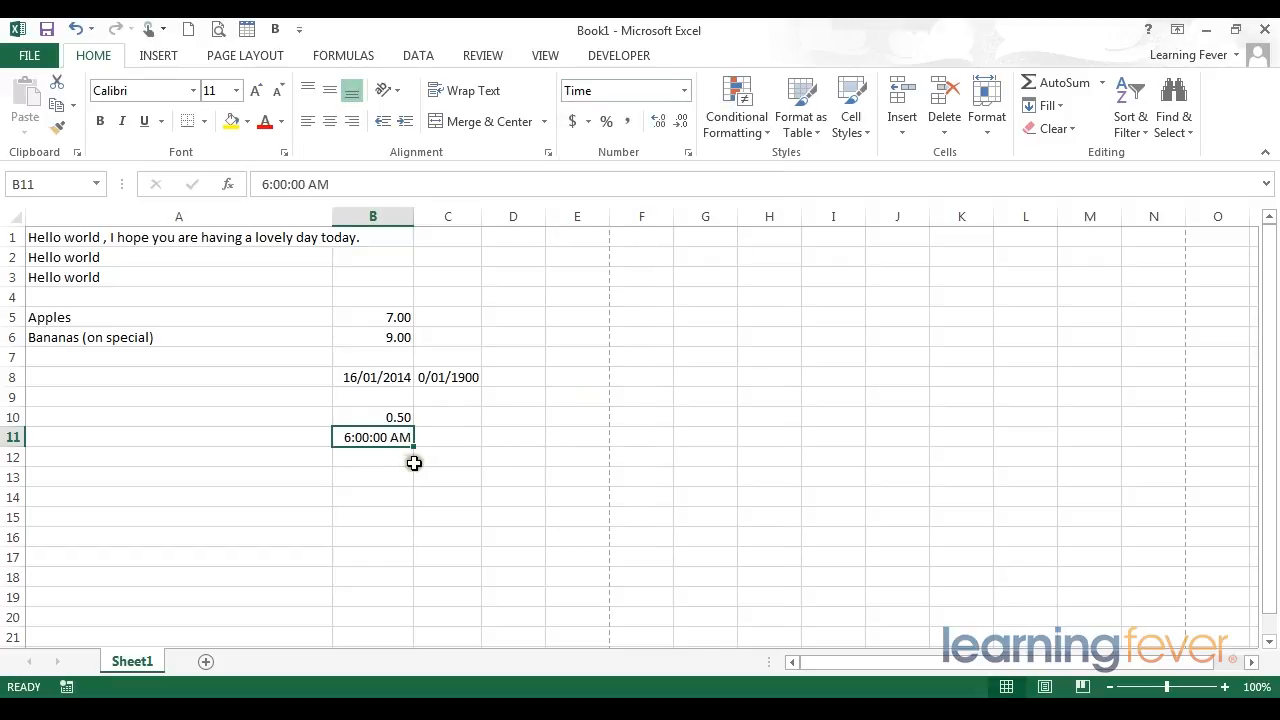
{"action": "left_click", "coordinate": [380, 455]}
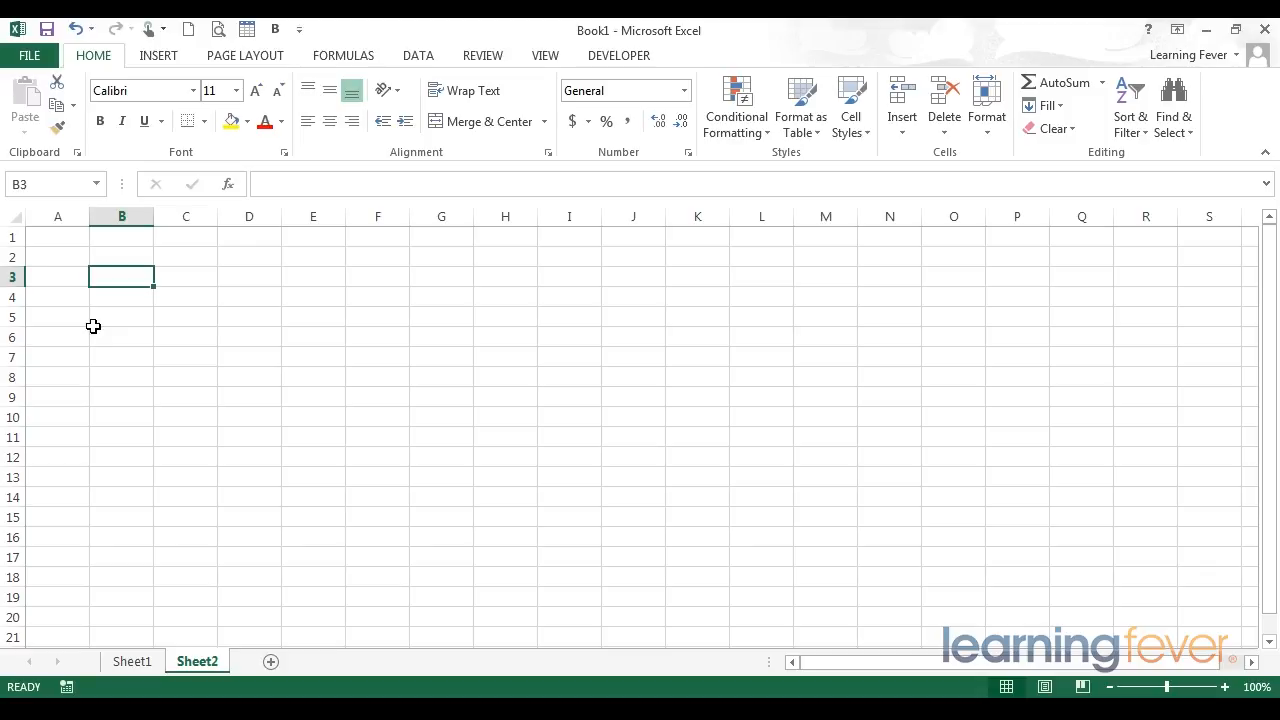
Step: Enter 0001246 with its leading zeros as a plain number in cell B3 of Sheet2
{"action": "type", "text": "000"}
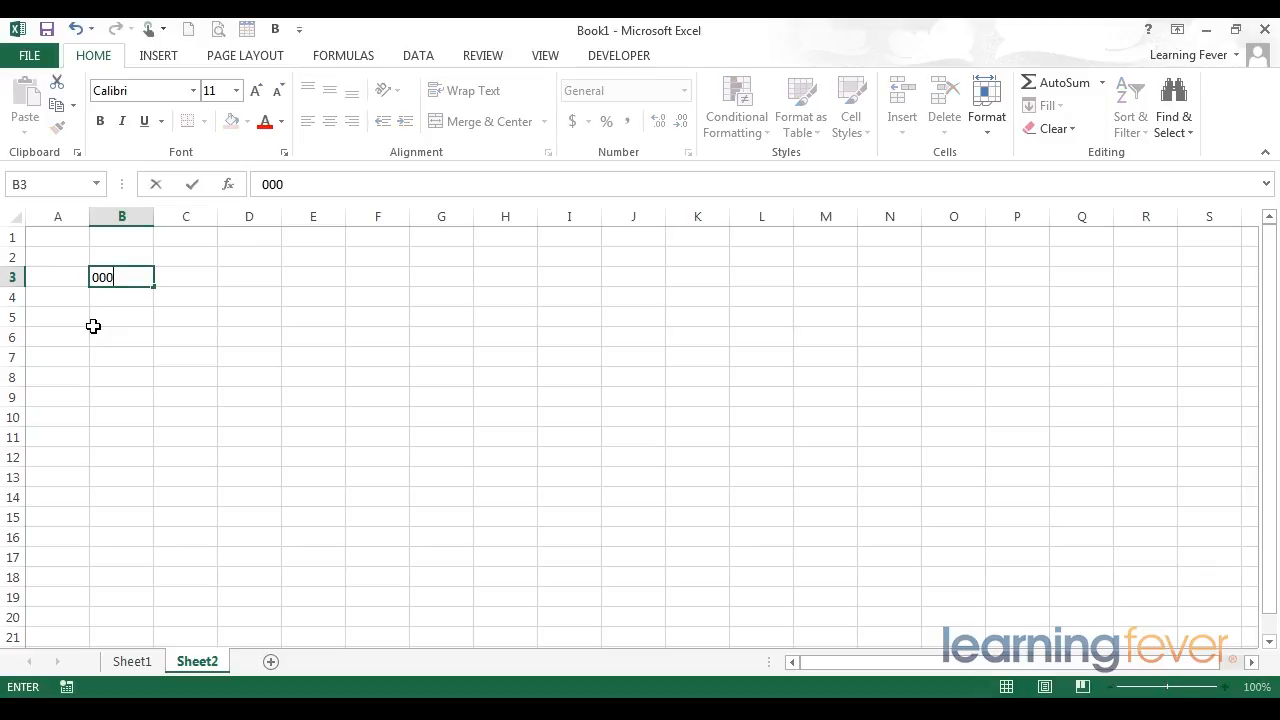
{"action": "type", "text": "1246"}
{"action": "key", "text": "Return"}
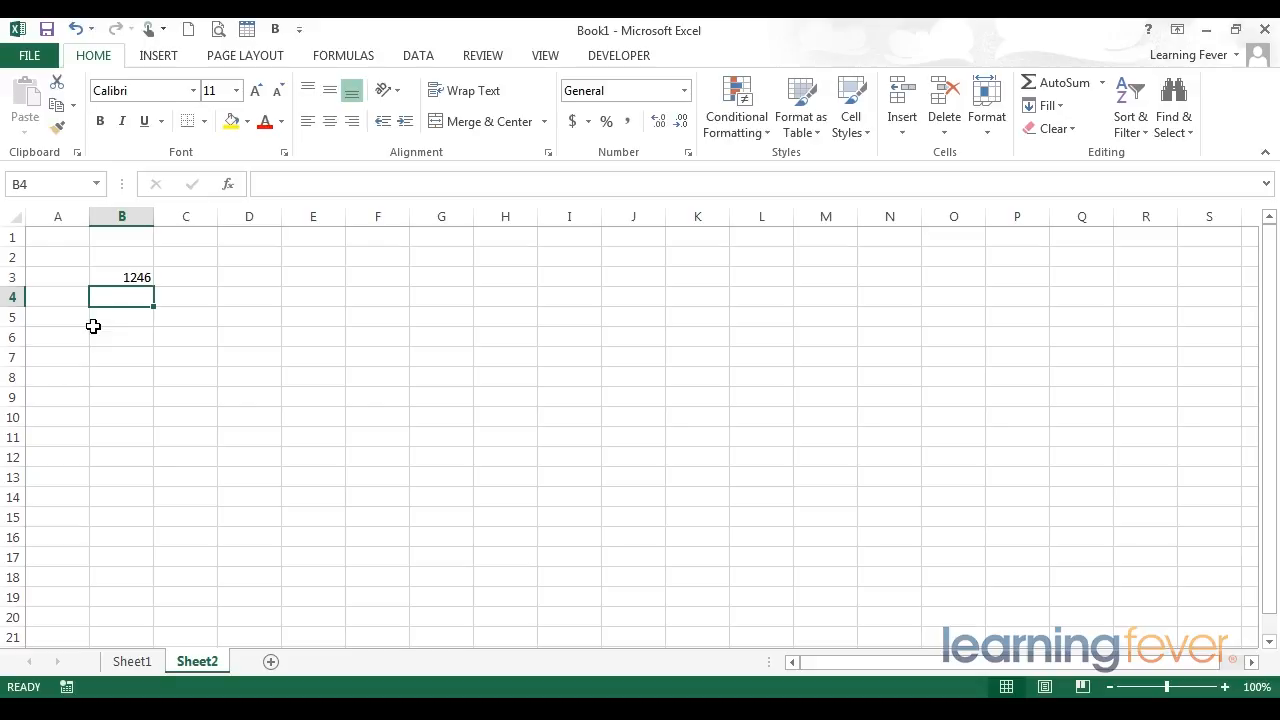
Step: Replace the content of cell B3 with '000346, using a leading apostrophe to store it as text
{"action": "key", "text": "Up"}
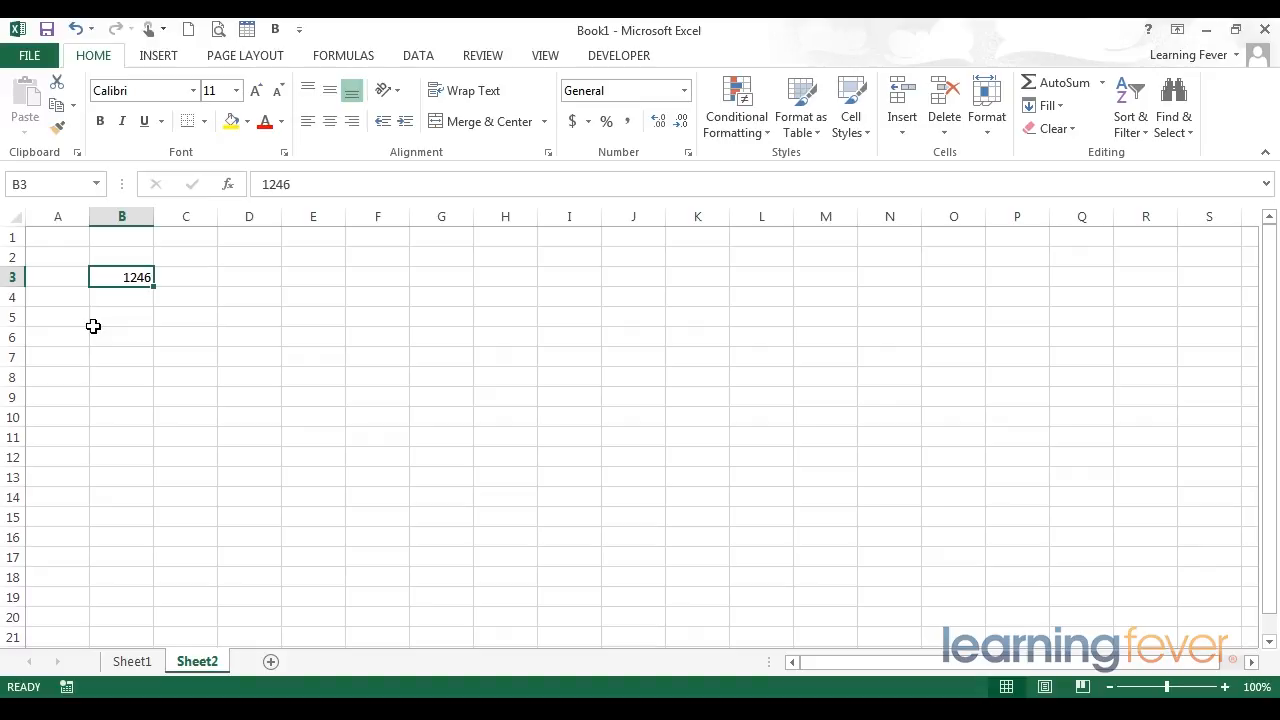
{"action": "key", "text": "Up"}
{"action": "key", "text": "Down"}
{"action": "left_click_drag", "start_coordinate": [300, 184], "coordinate": [156, 182]}
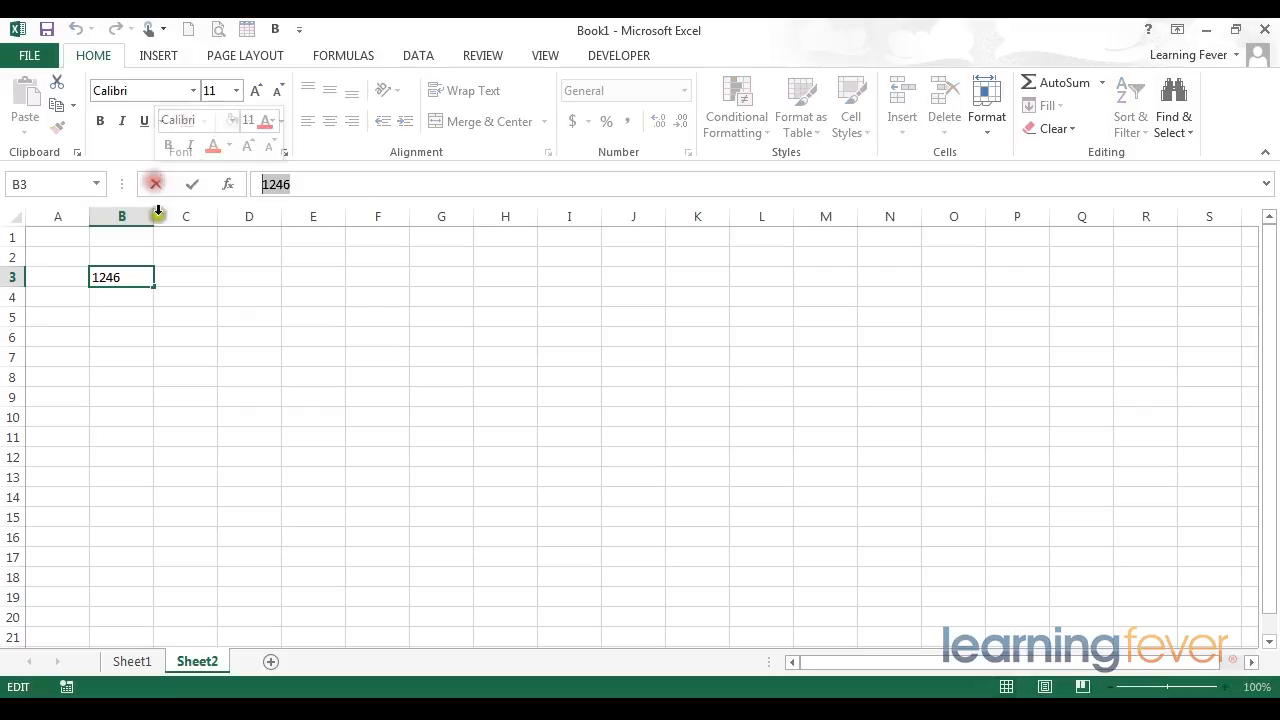
{"action": "key", "text": "Delete"}
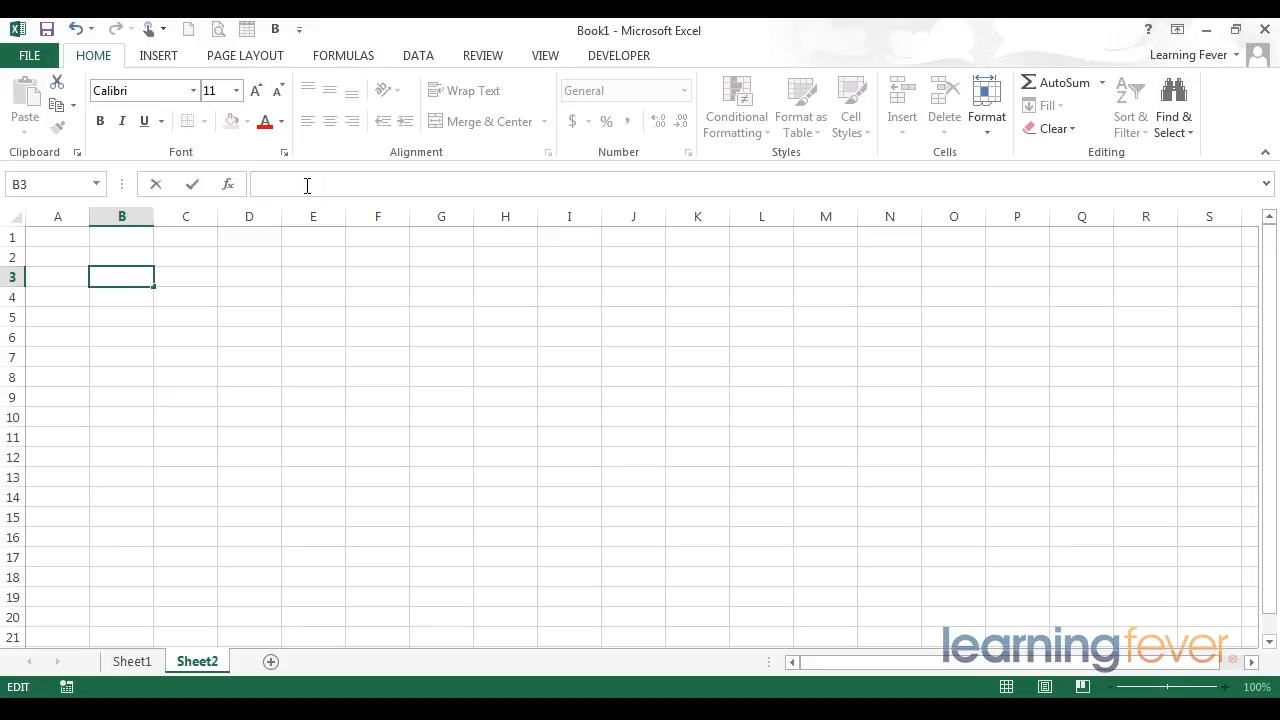
{"action": "type", "text": "'000346"}
{"action": "key", "text": "Return"}
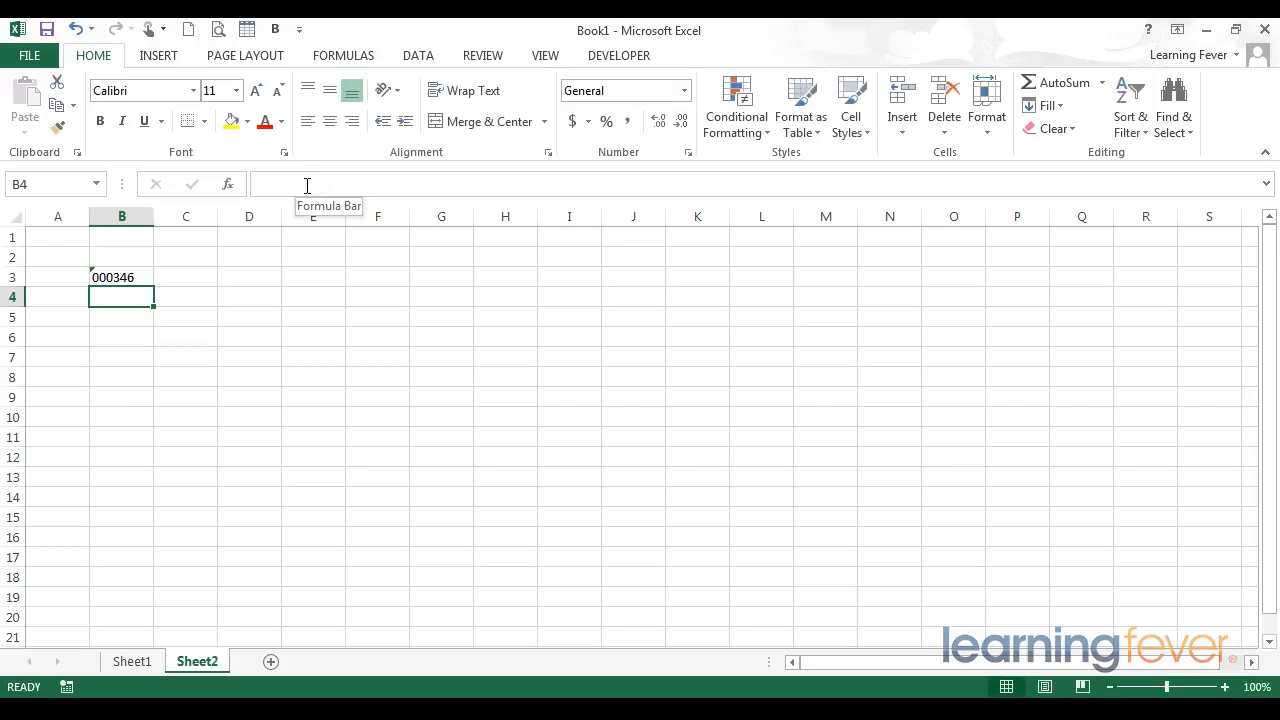
Step: Review the error indicator on cell B3 and ignore its Number Stored as Text error
{"action": "left_click", "coordinate": [109, 320]}
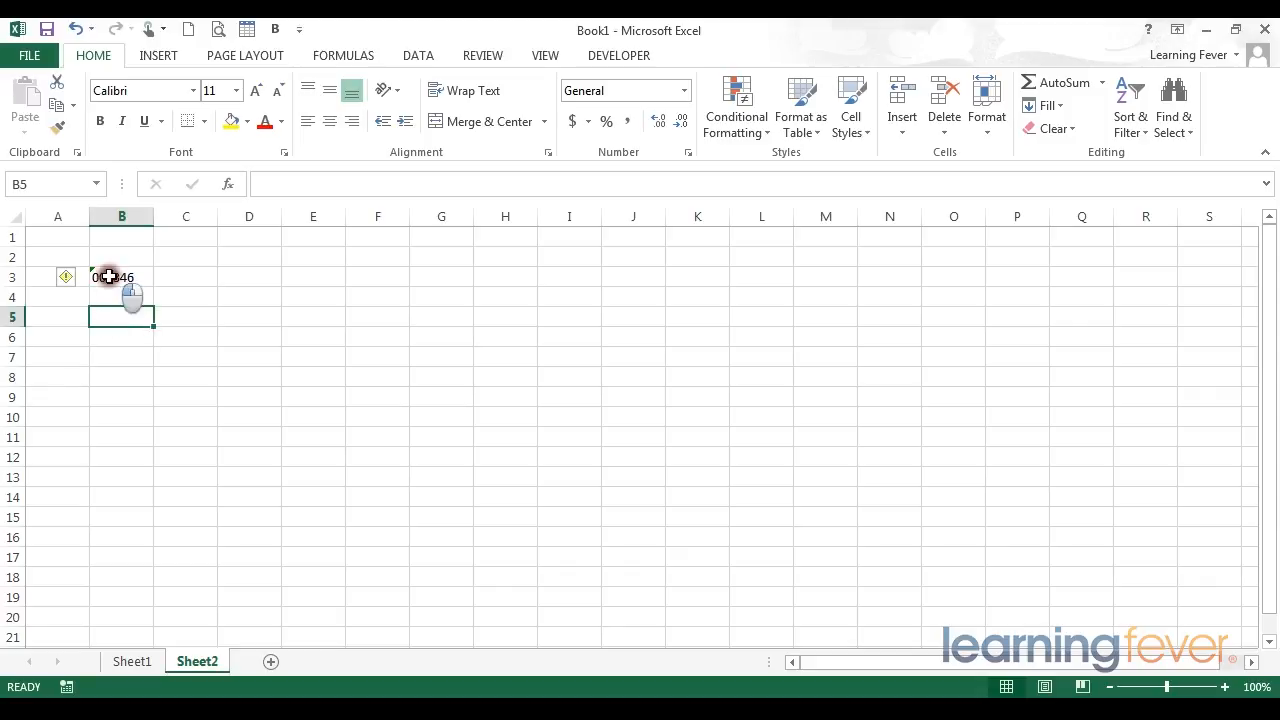
{"action": "left_click", "coordinate": [109, 277]}
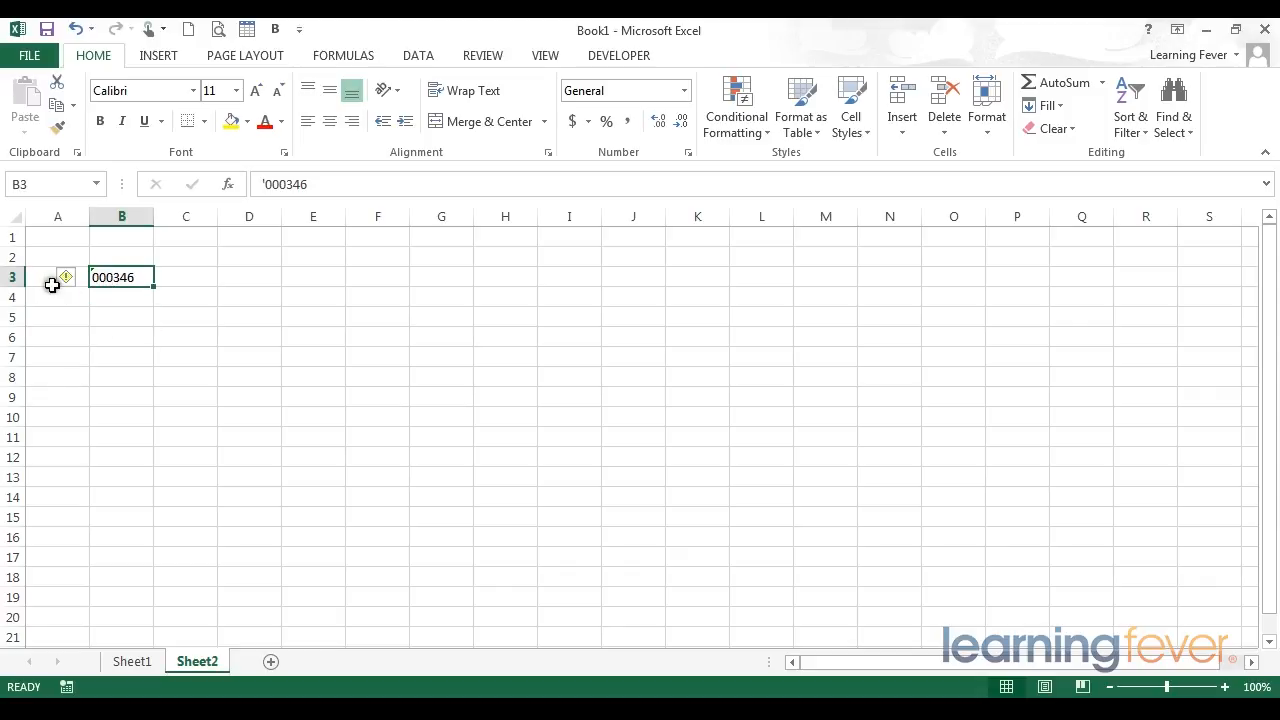
{"action": "mouse_move", "coordinate": [68, 280]}
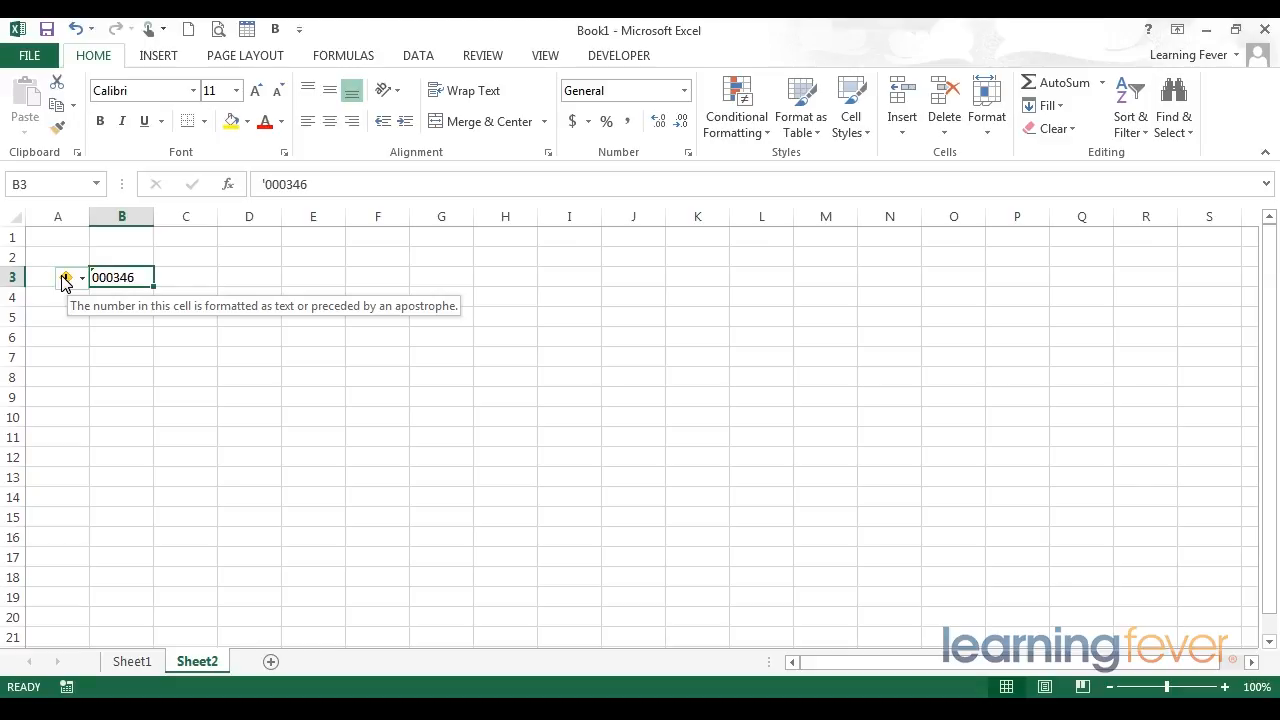
{"action": "left_click", "coordinate": [65, 278]}
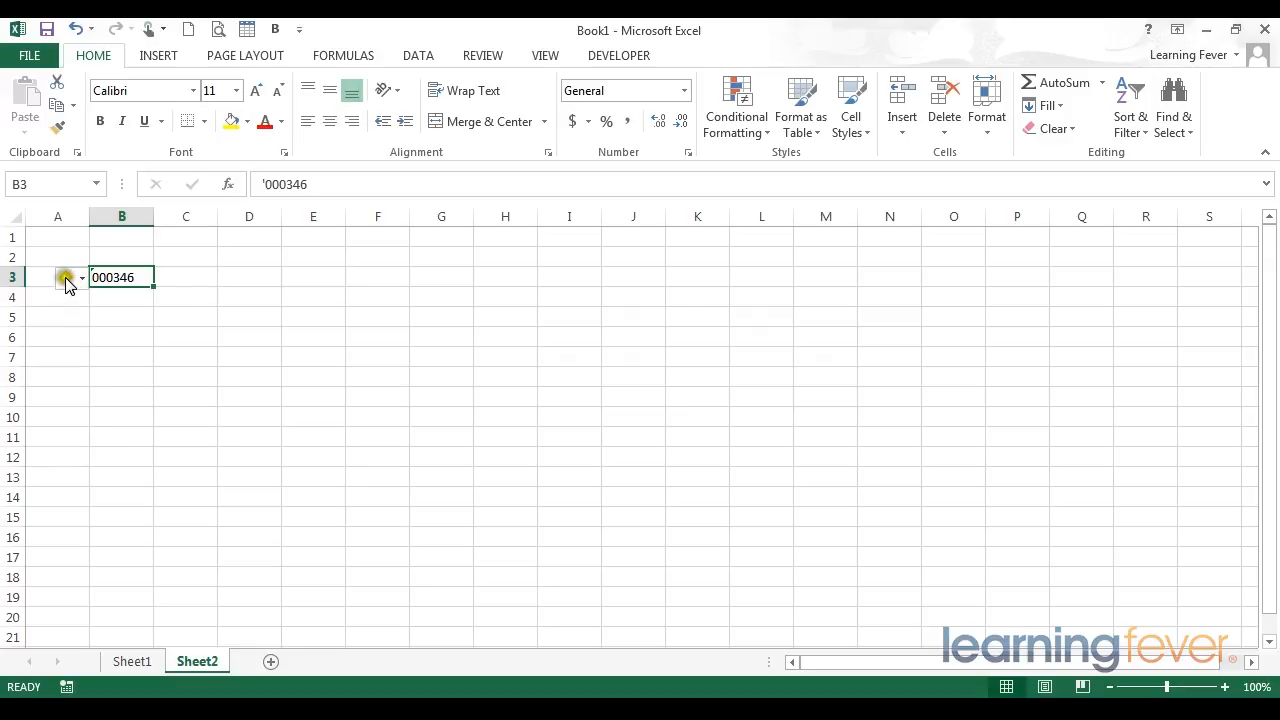
{"action": "left_click", "coordinate": [119, 317]}
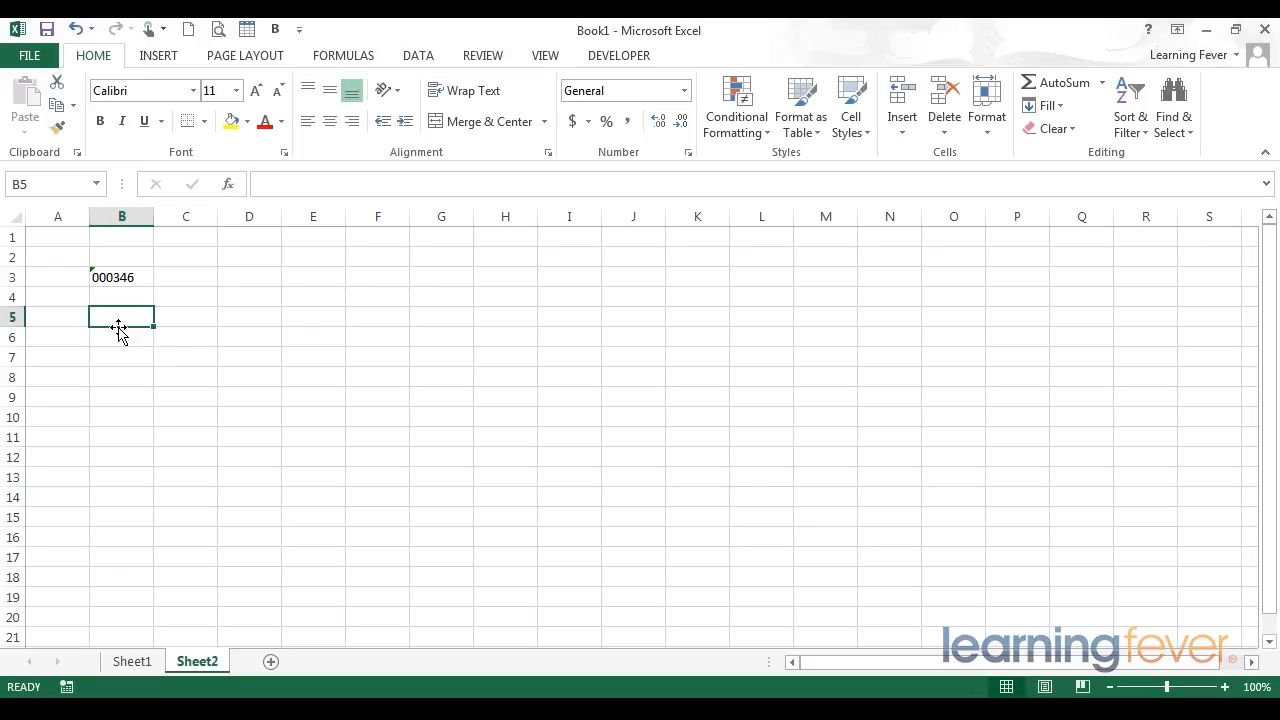
{"action": "left_click", "coordinate": [140, 277]}
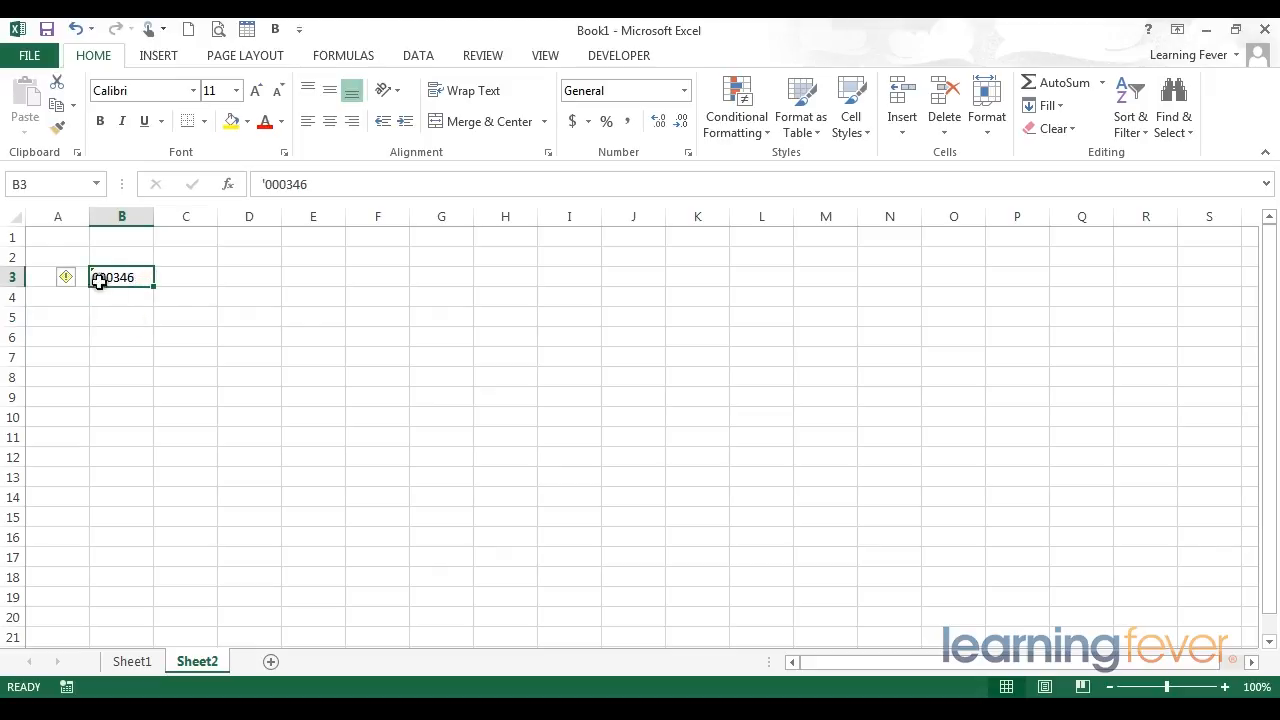
{"action": "mouse_move", "coordinate": [69, 282]}
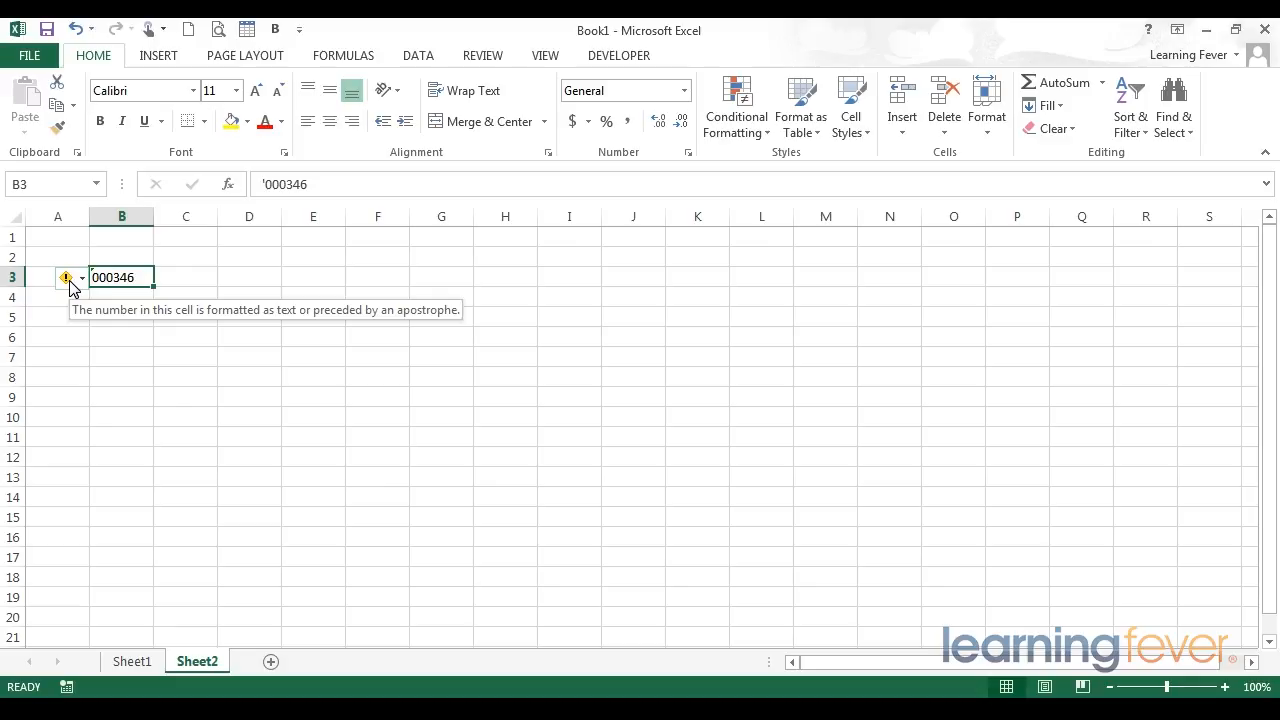
{"action": "left_click", "coordinate": [80, 281]}
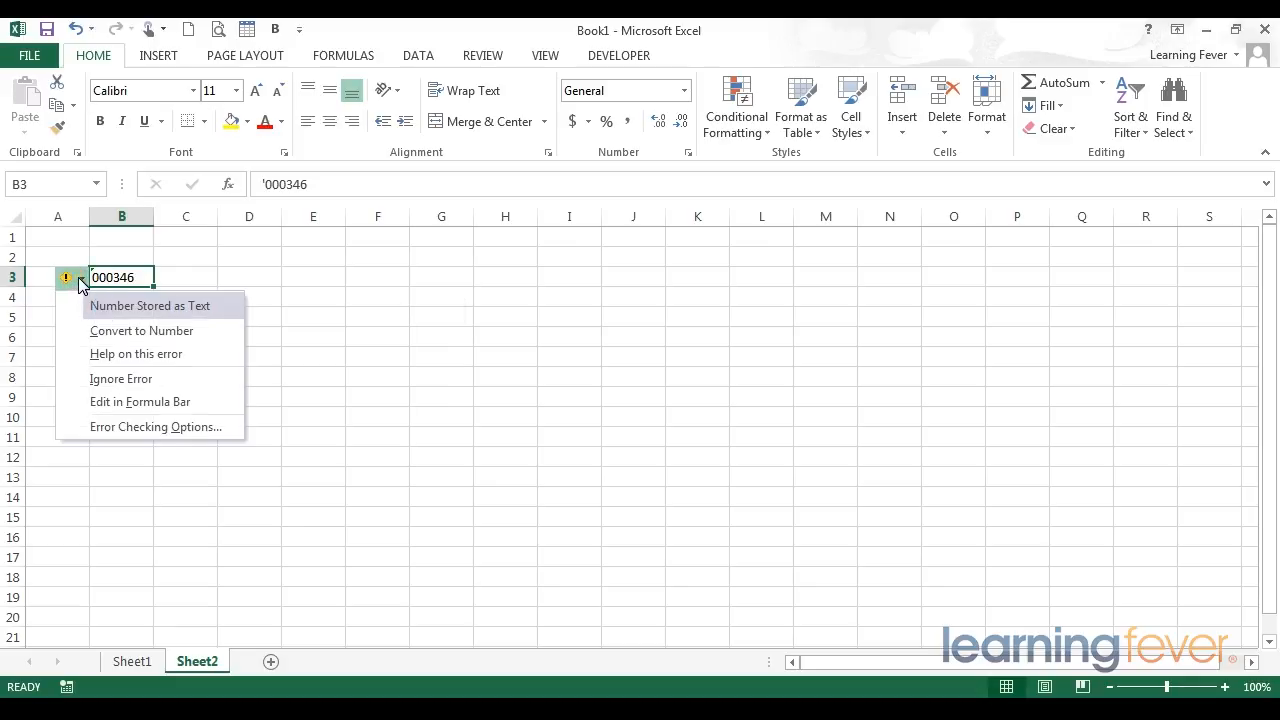
{"action": "left_click", "coordinate": [91, 378]}
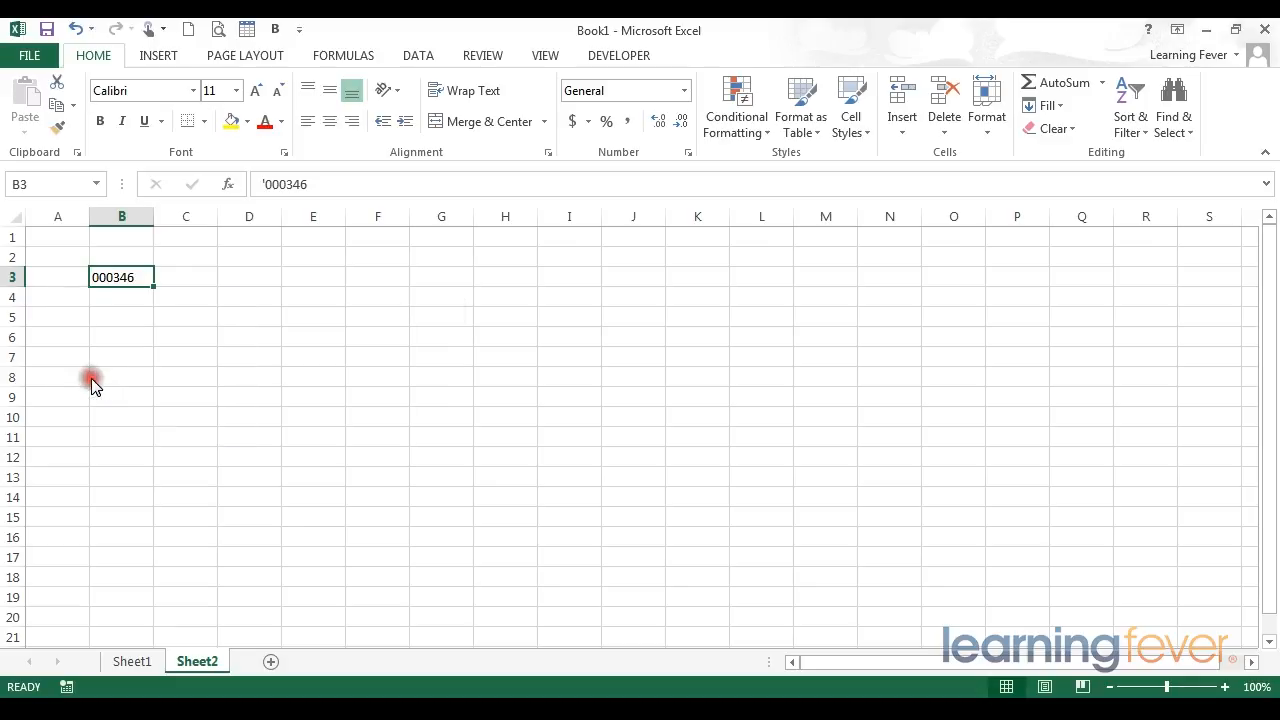
{"action": "left_click", "coordinate": [111, 318]}
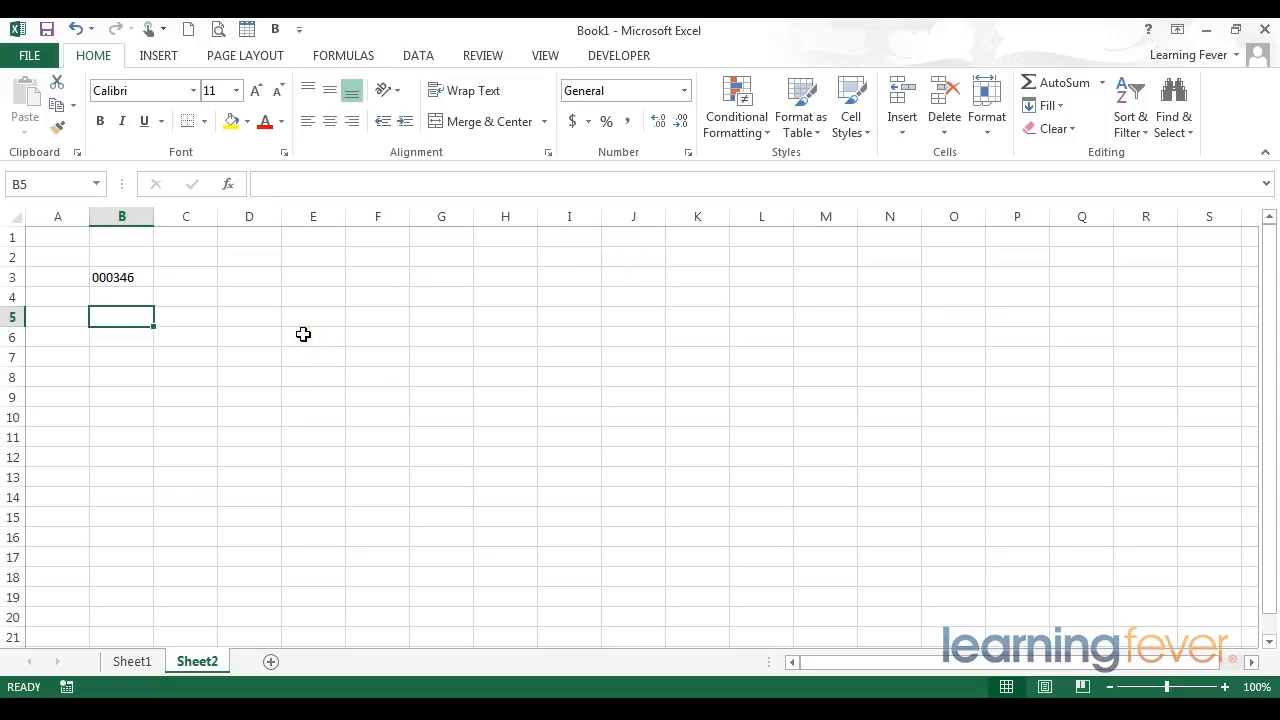
Step: Apply the Text number format to the whole of column D
{"action": "left_click", "coordinate": [249, 214]}
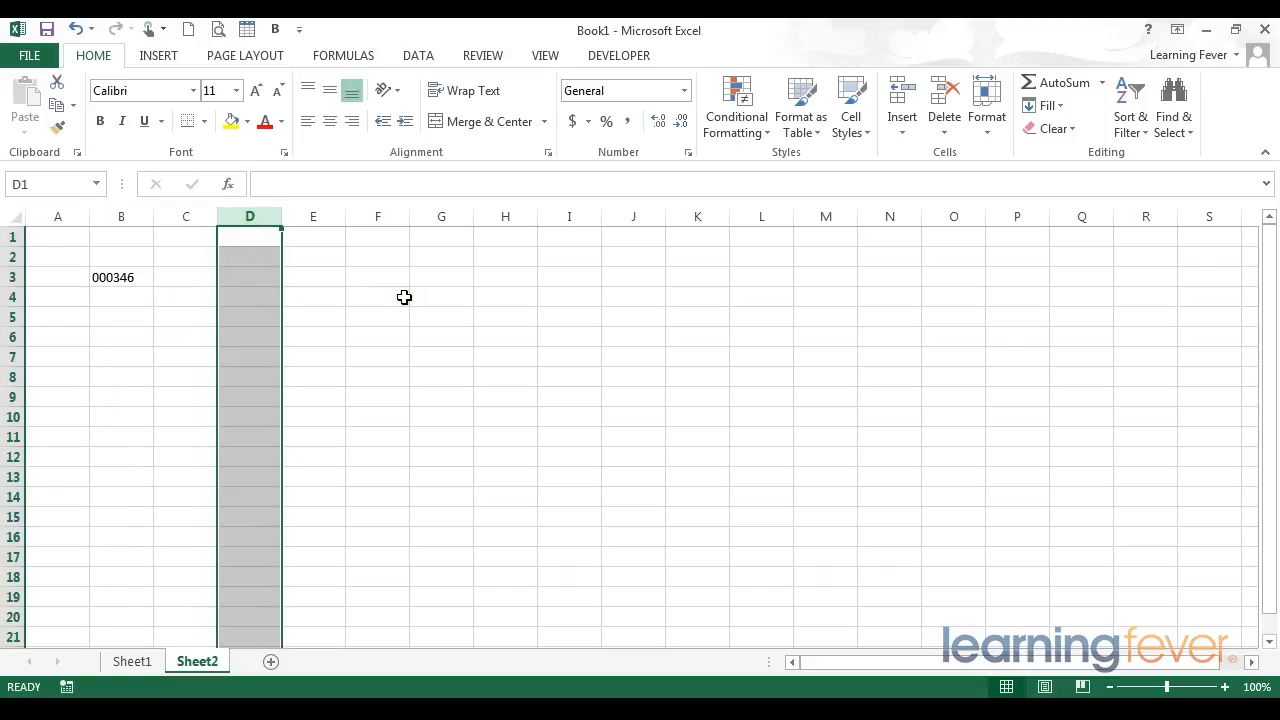
{"action": "left_click", "coordinate": [685, 91]}
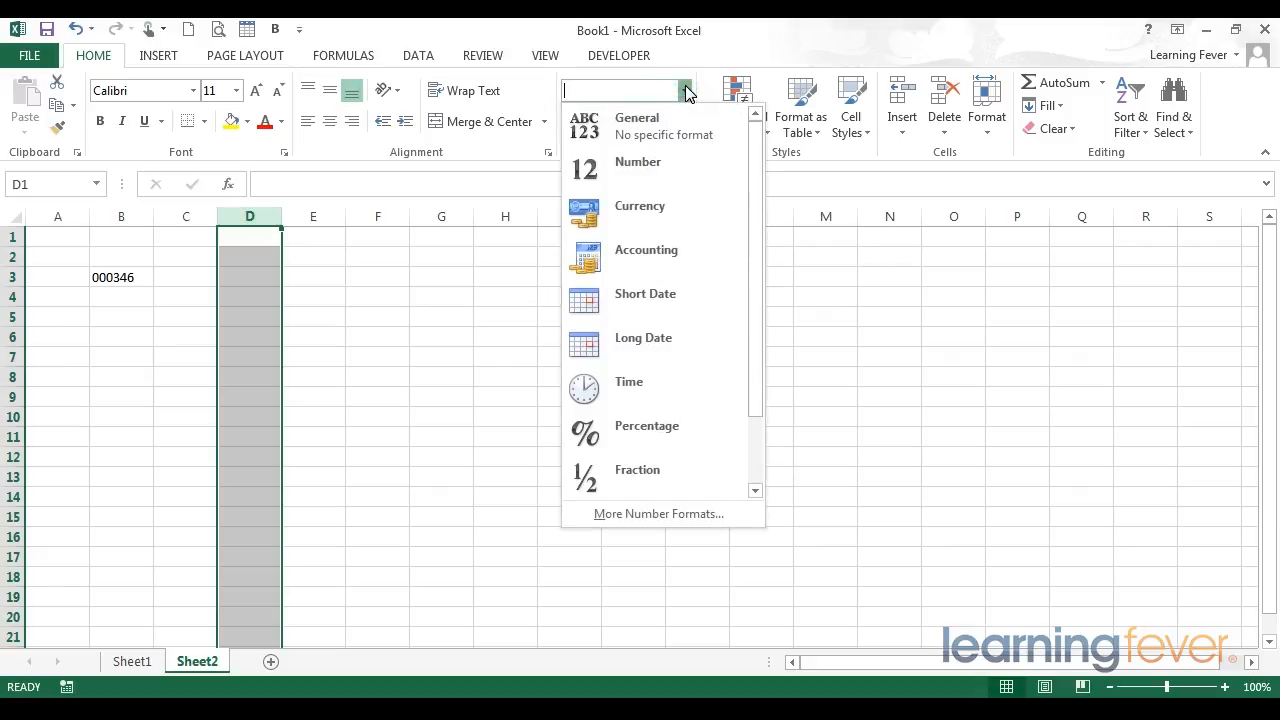
{"action": "left_click_drag", "start_coordinate": [760, 166], "coordinate": [768, 350]}
{"action": "left_click", "coordinate": [635, 474]}
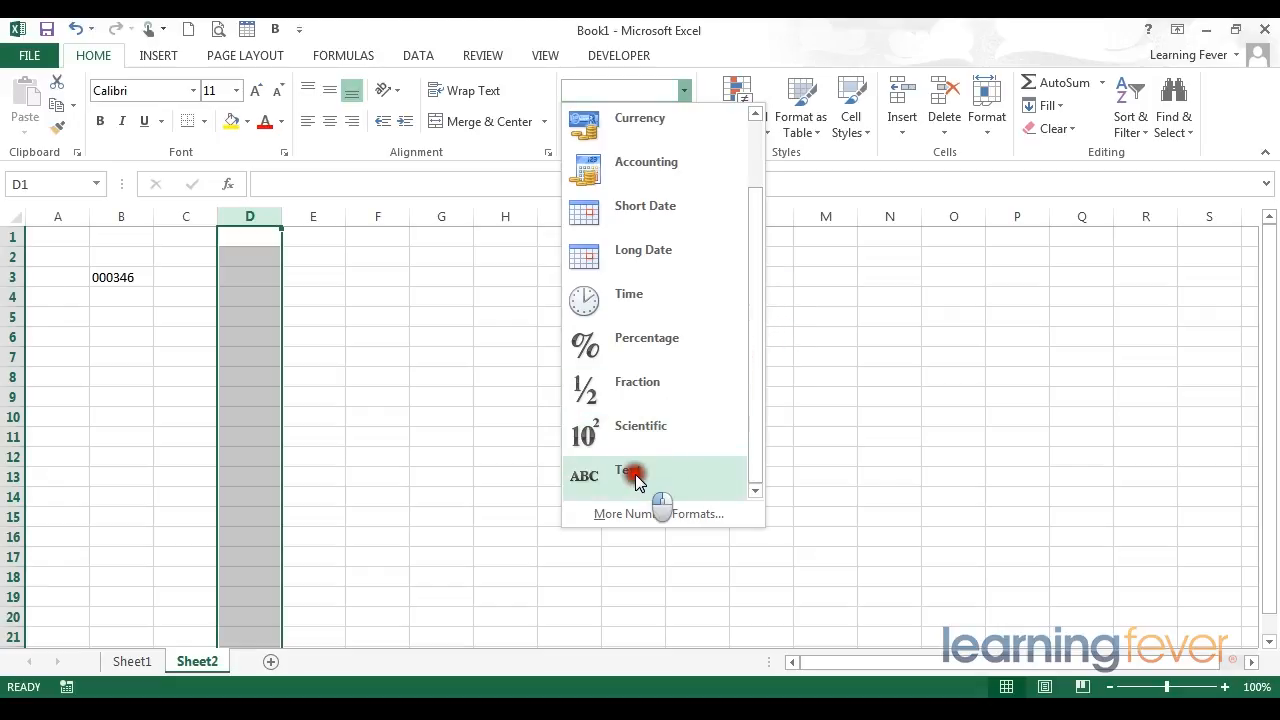
Step: Enter two sample ten-digit phone-style numbers with leading zeros in cells D1 and D2
{"action": "left_click", "coordinate": [257, 235]}
{"action": "left_click", "coordinate": [284, 183]}
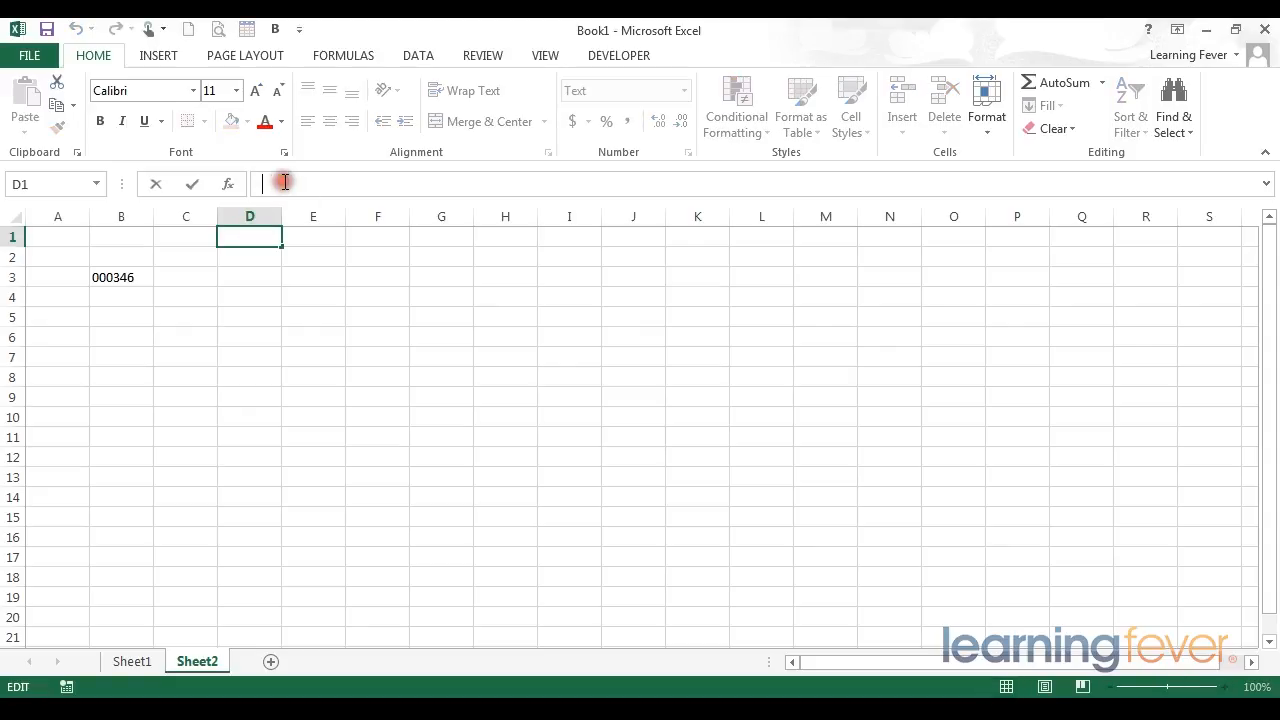
{"action": "type", "text": "0422222222"}
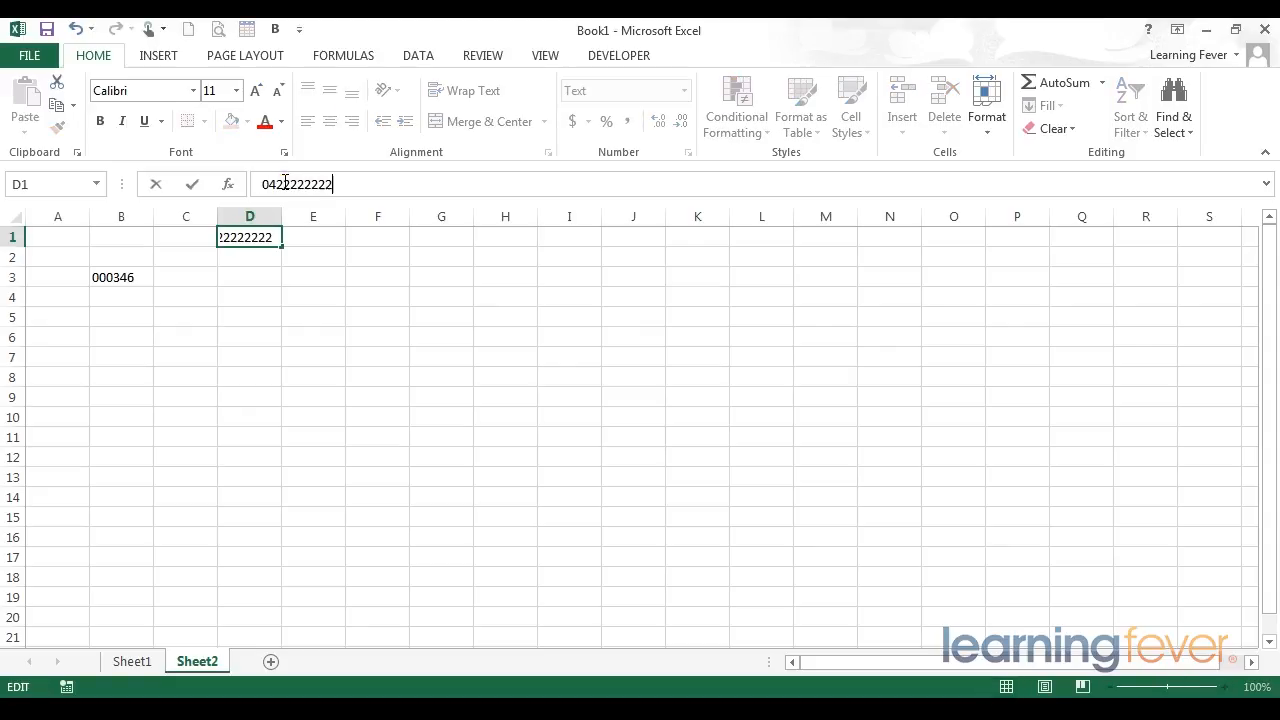
{"action": "key", "text": "Return"}
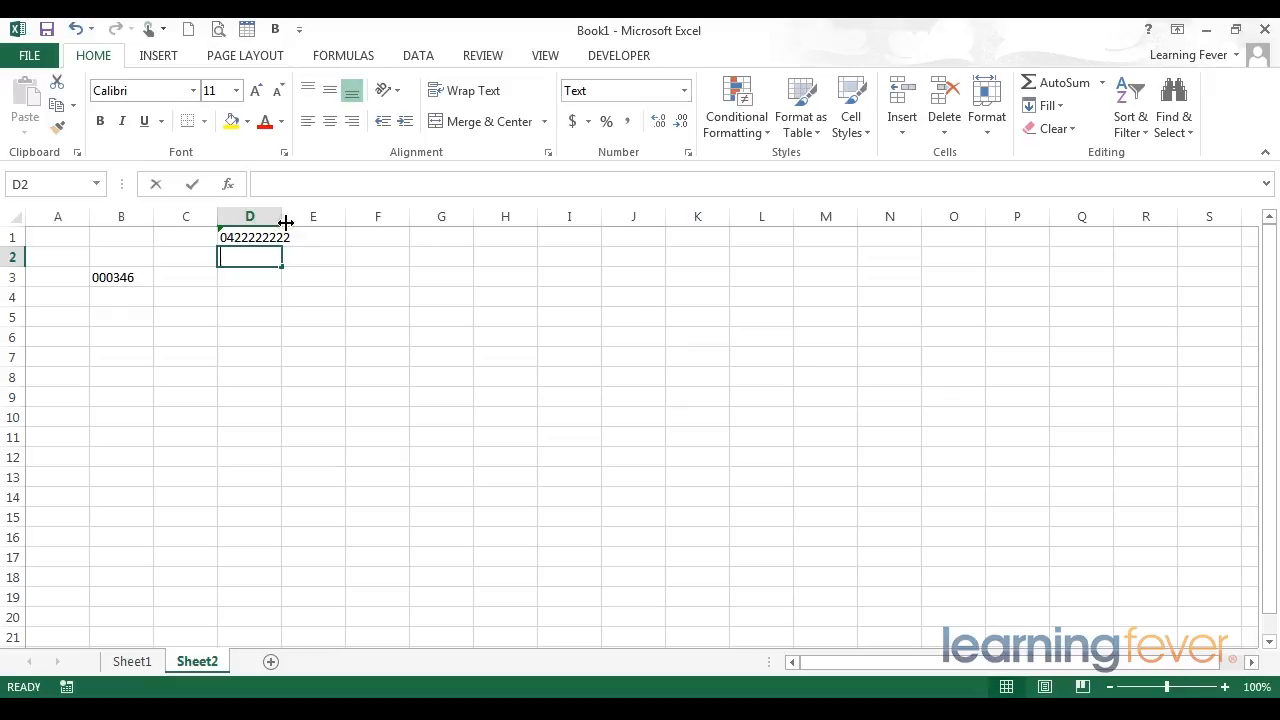
{"action": "type", "text": "0125000000"}
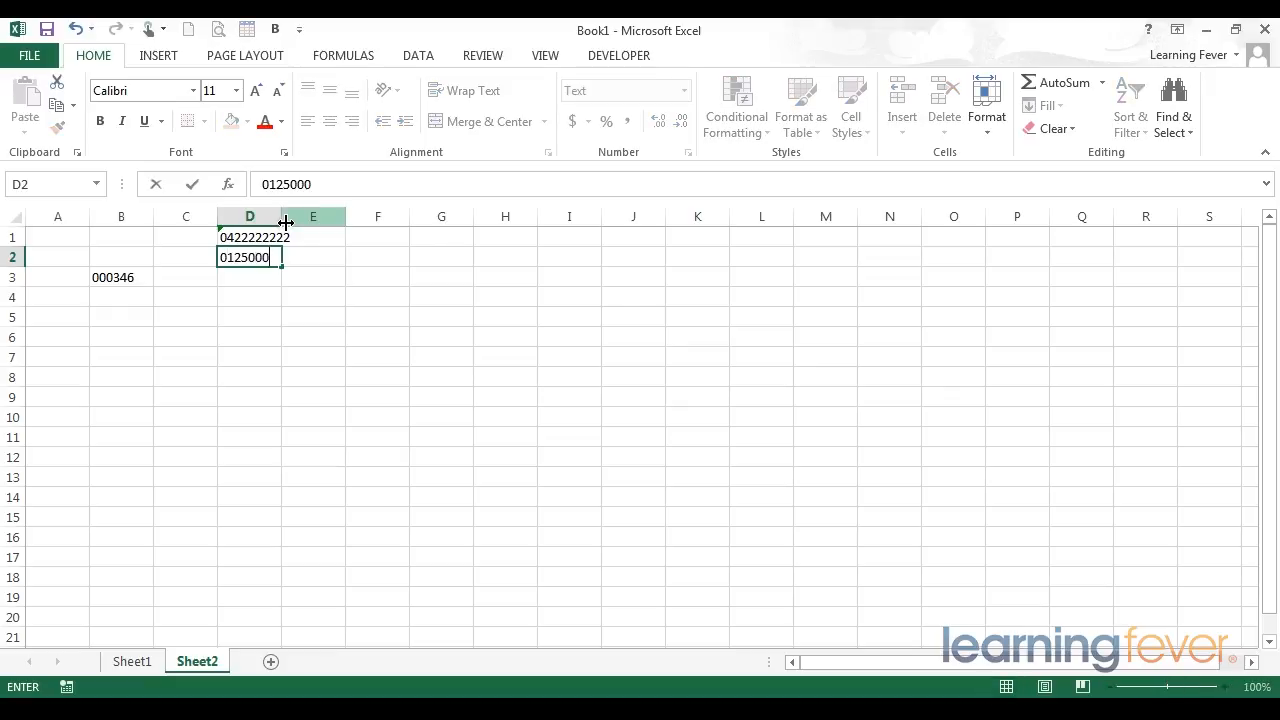
{"action": "key", "text": "Return"}
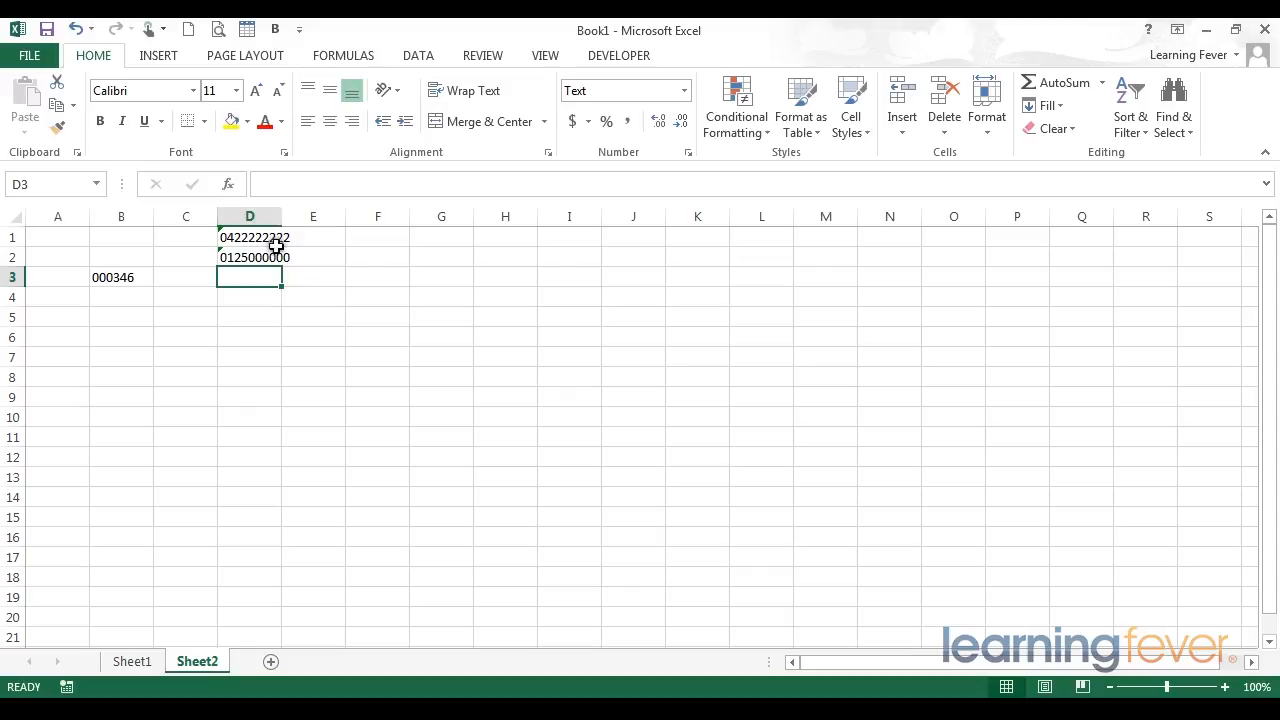
Step: Select the range D1:D11 in the text-formatted column, covering both entered numbers
{"action": "left_click", "coordinate": [270, 252]}
{"action": "left_click", "coordinate": [261, 279]}
{"action": "left_click", "coordinate": [252, 215]}
{"action": "left_click", "coordinate": [247, 279]}
{"action": "left_click", "coordinate": [248, 413]}
{"action": "left_click_drag", "start_coordinate": [248, 413], "coordinate": [257, 237]}
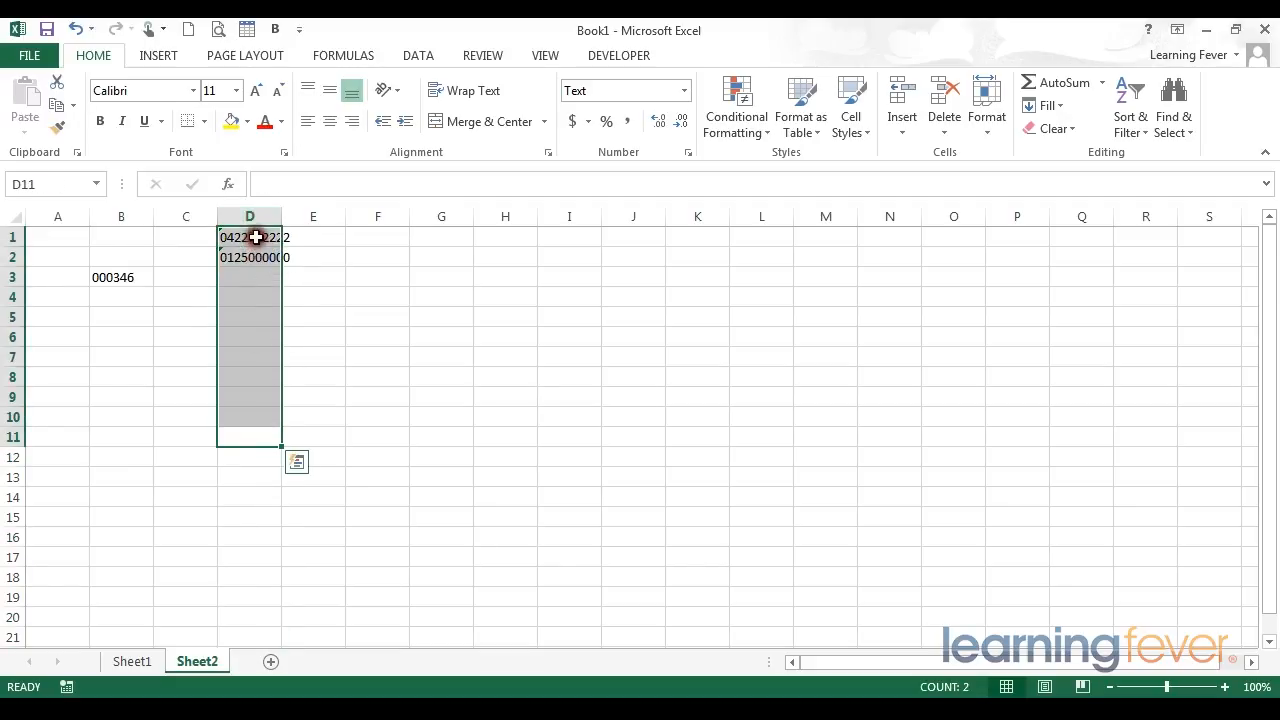